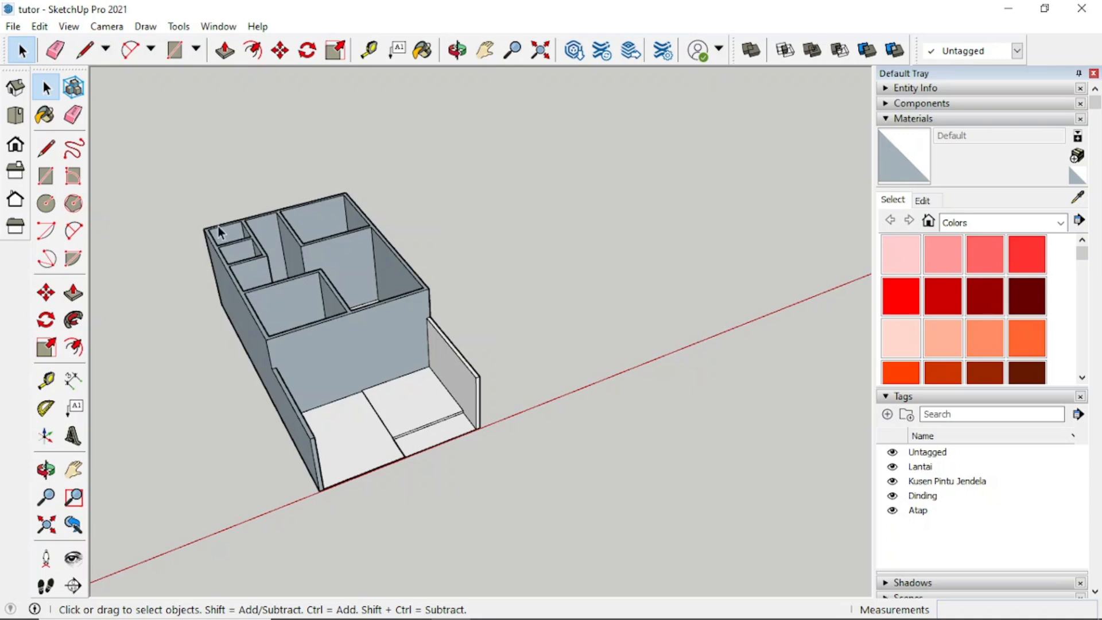
Step: Draw a 92 x 15 cm rectangle on the ground beside the house, along the red axis
click(50, 179)
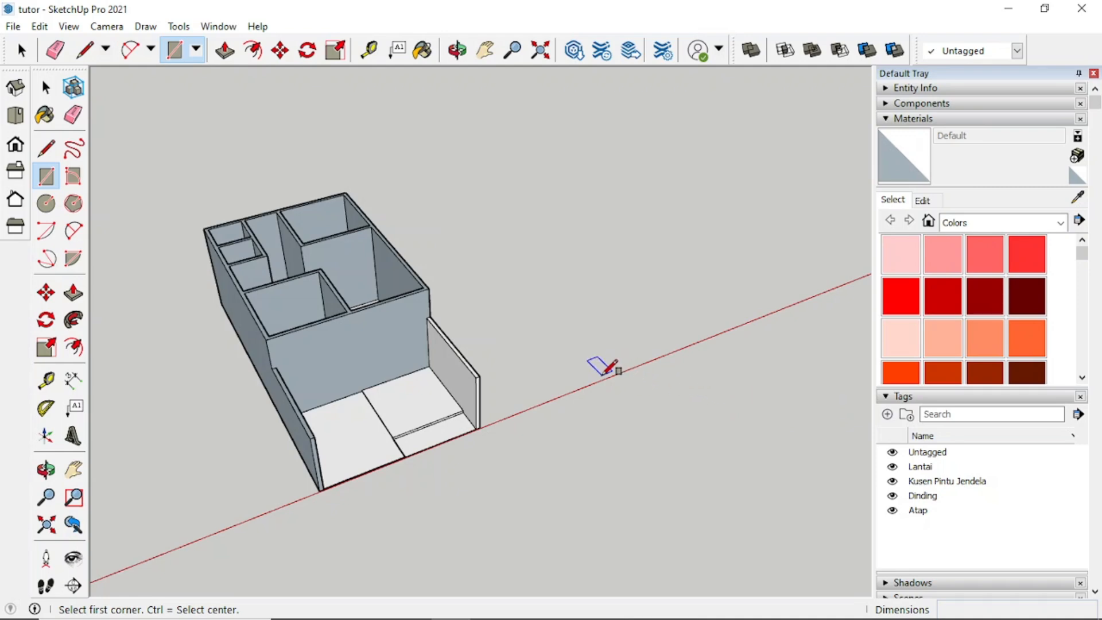
click(601, 377)
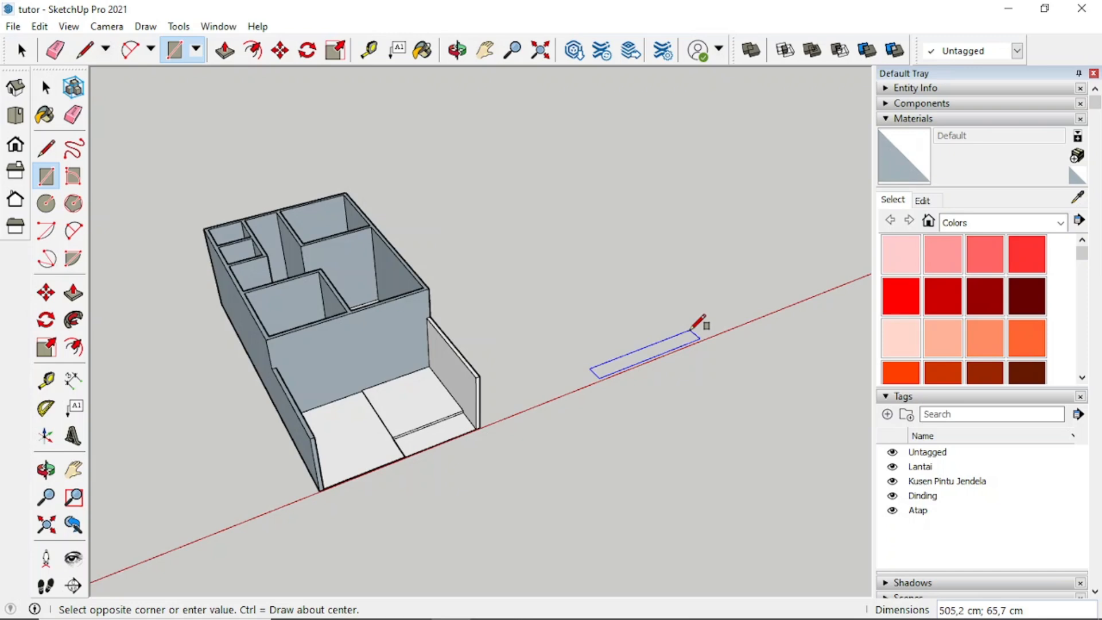
text(92;15)
key(Return)
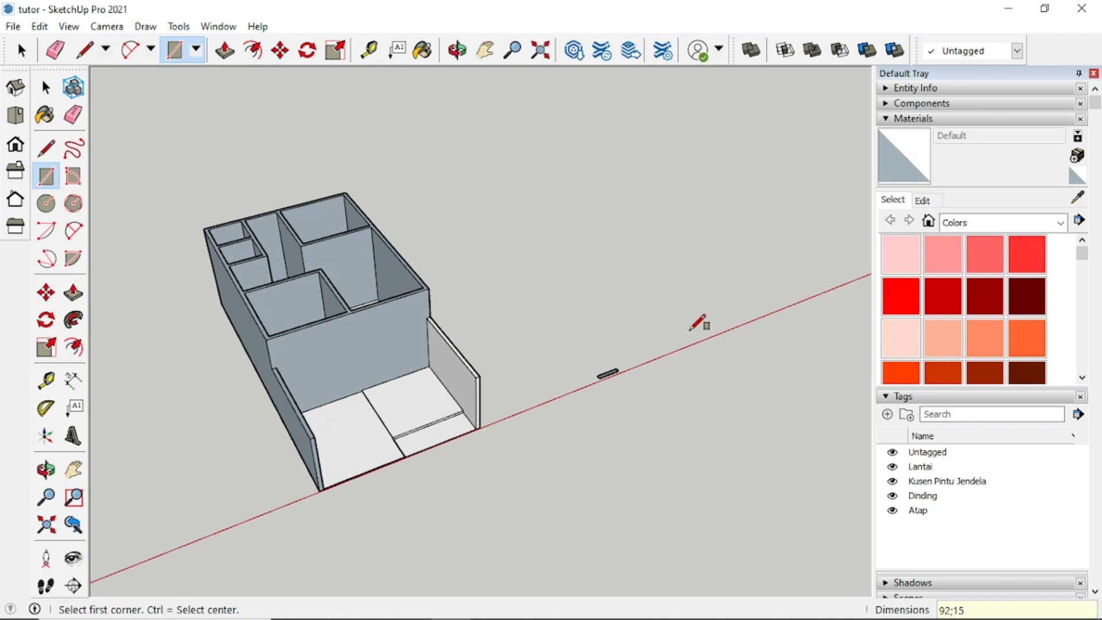
scroll(648, 347, up, 6)
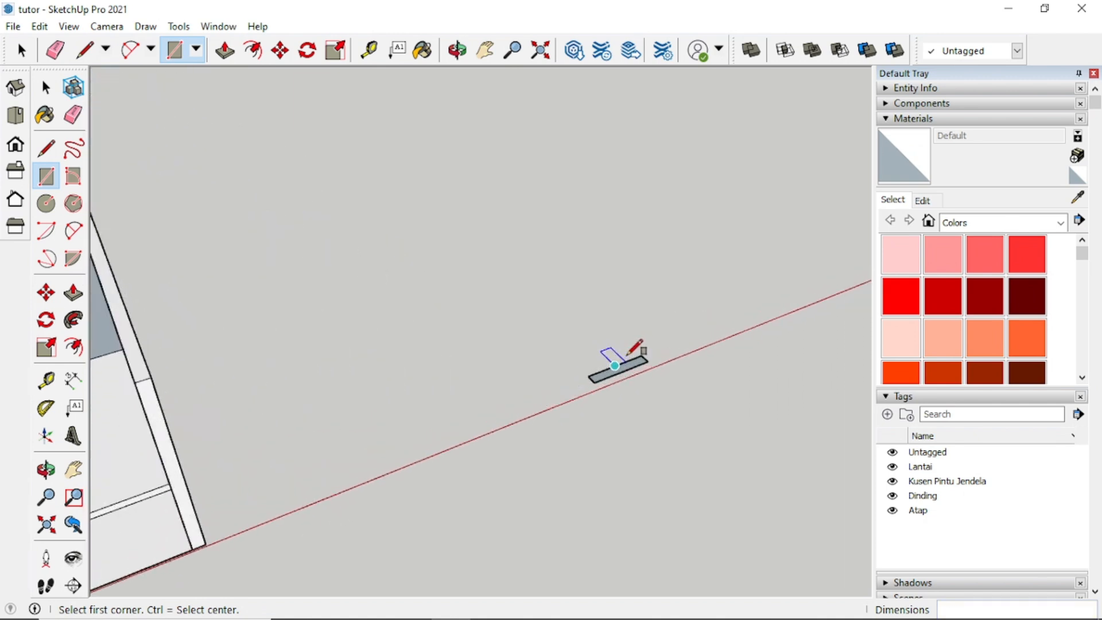
scroll(628, 353, up, 2)
key(space)
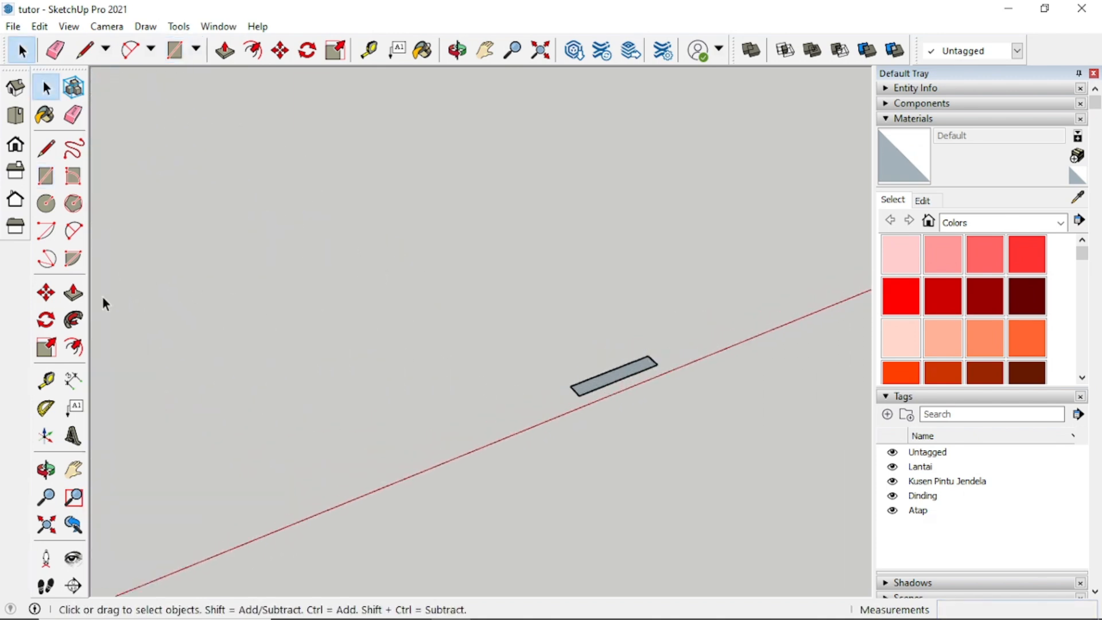
Step: Extrude the 92 x 15 cm rectangle upward with Push/Pull to a height of 206 cm
click(74, 295)
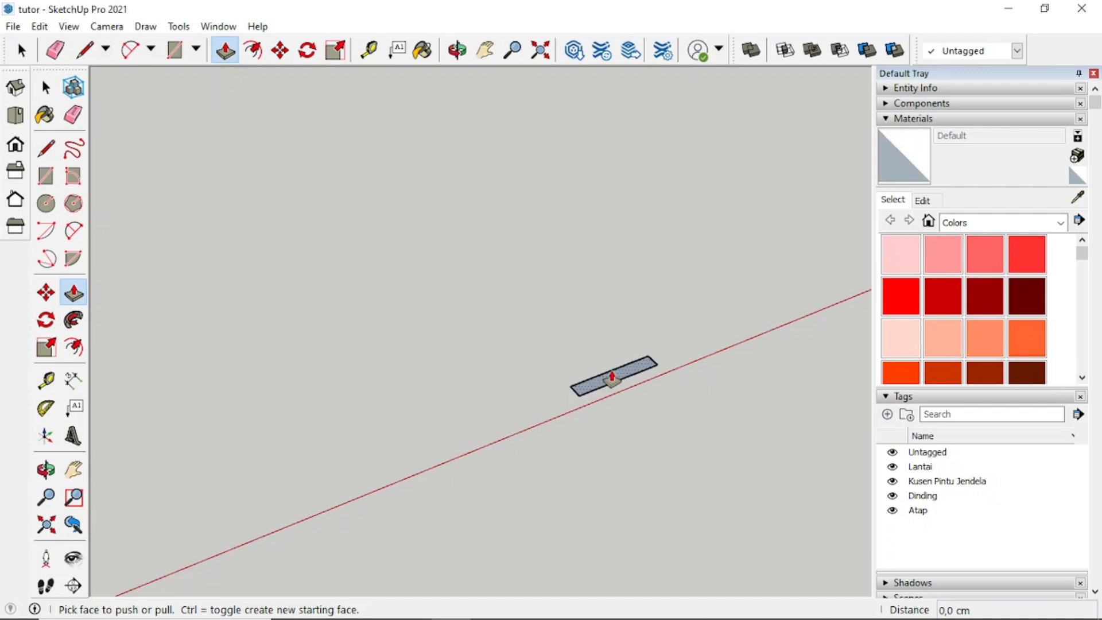
drag(613, 376, 598, 238)
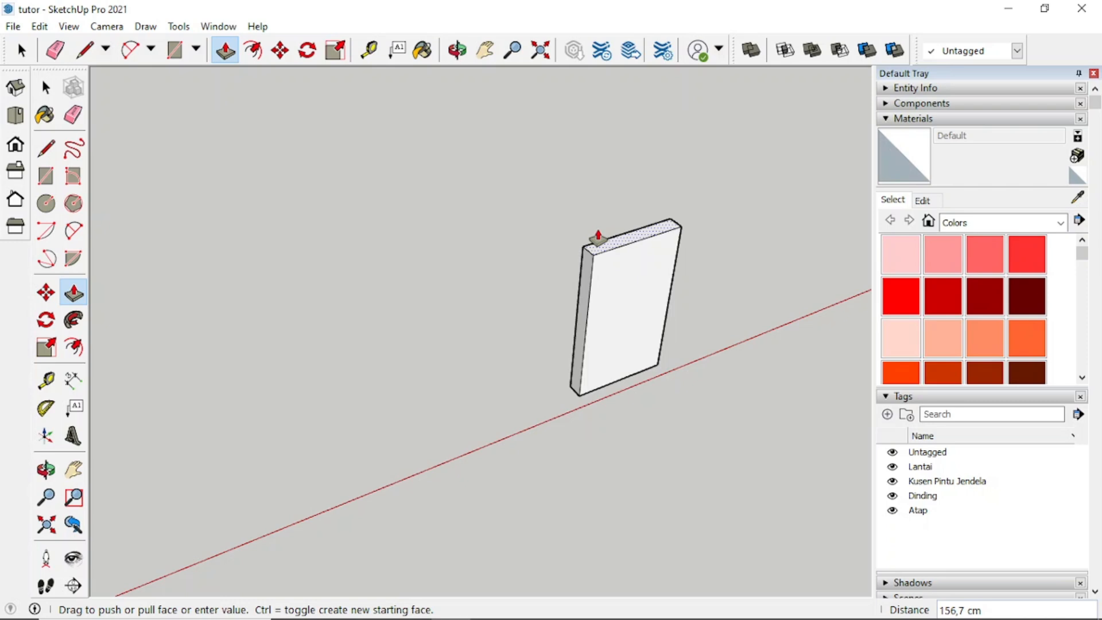
text(206)
key(Return)
key(space)
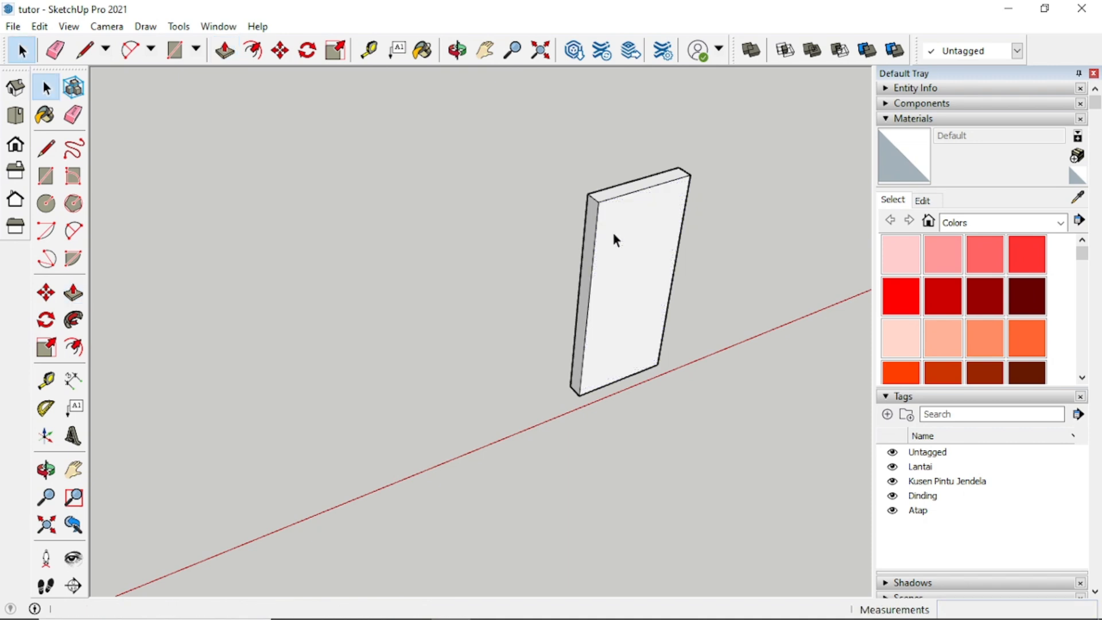
Step: Offset the outline of the upright slab's large front face inward by 6 cm
middle_drag(674, 291, 496, 225)
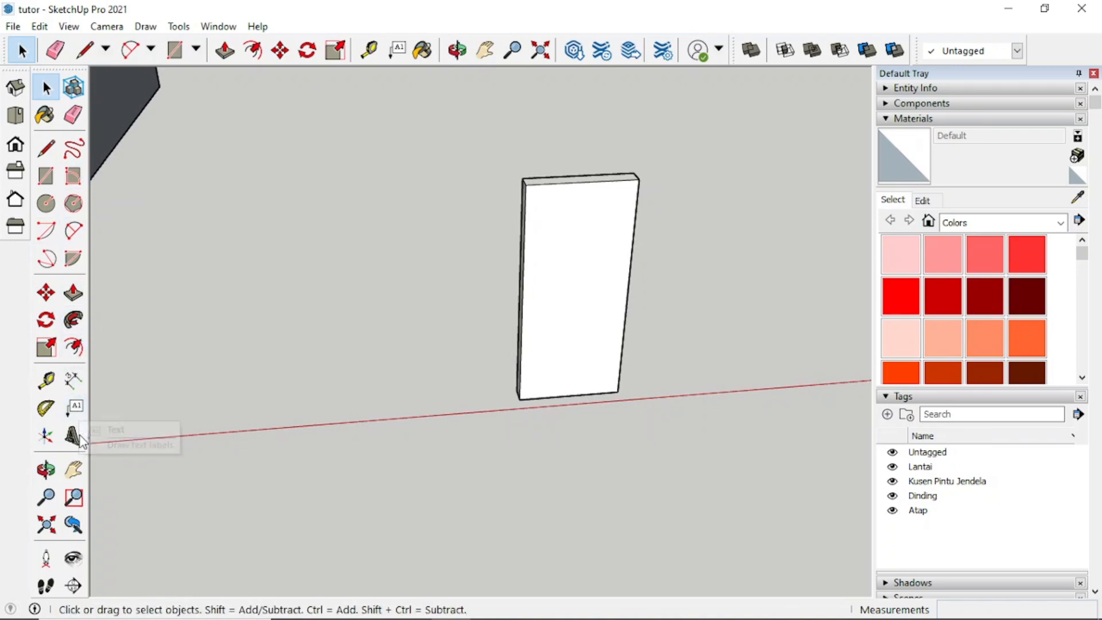
click(77, 355)
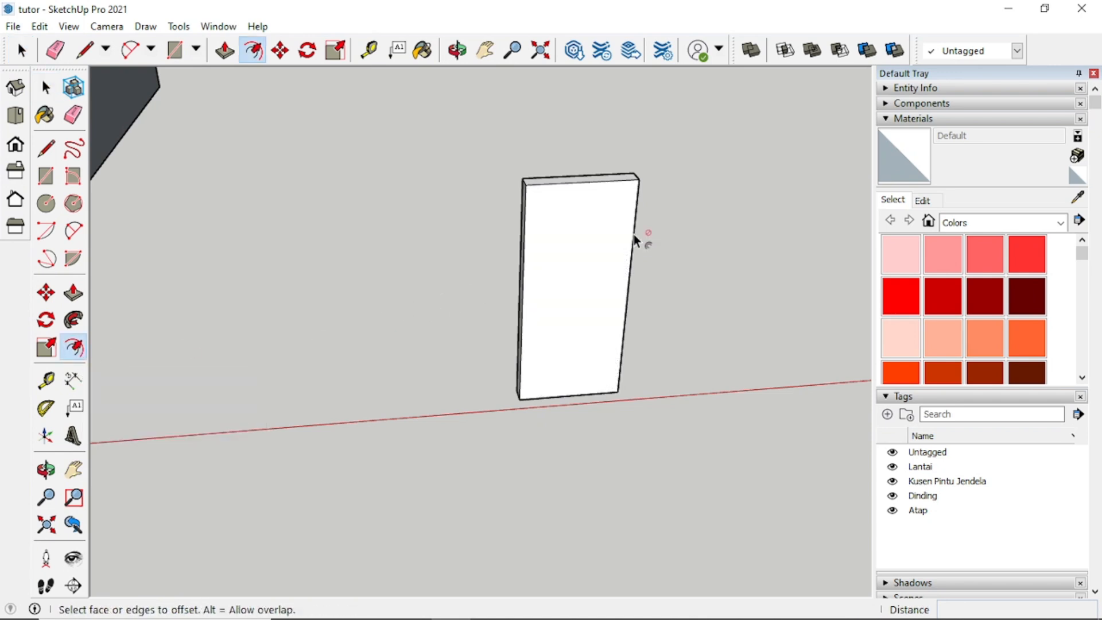
click(591, 227)
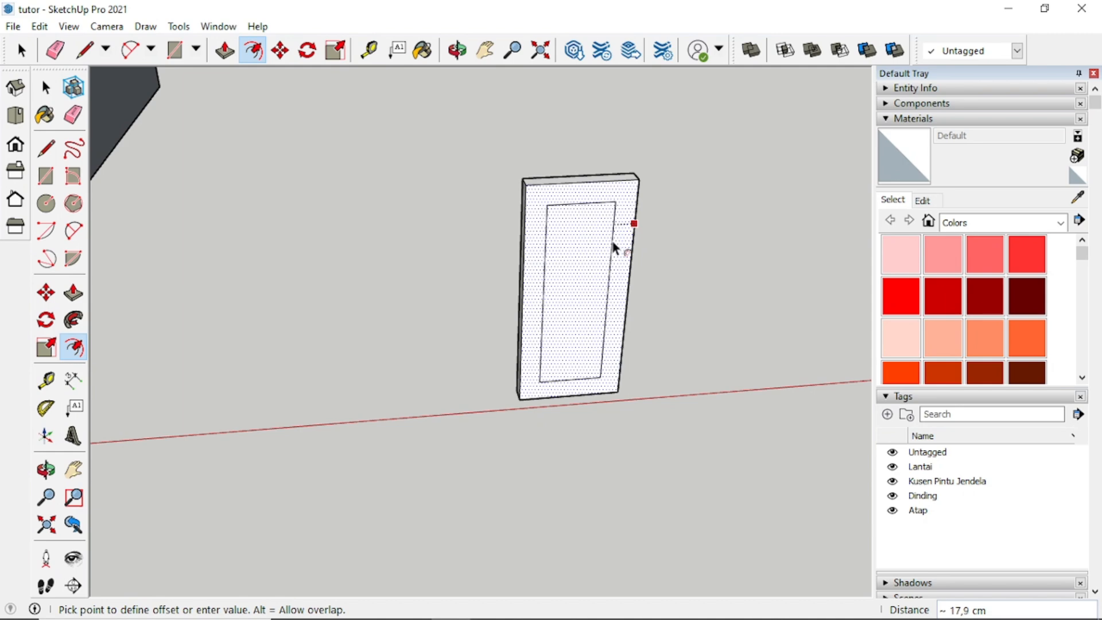
text(6)
key(Return)
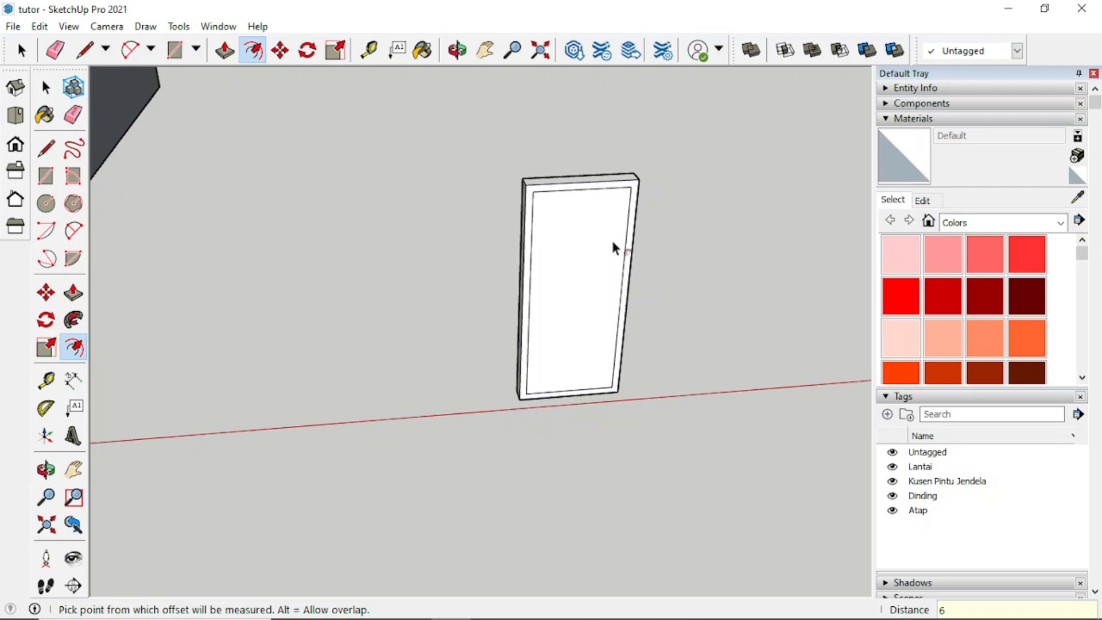
key(space)
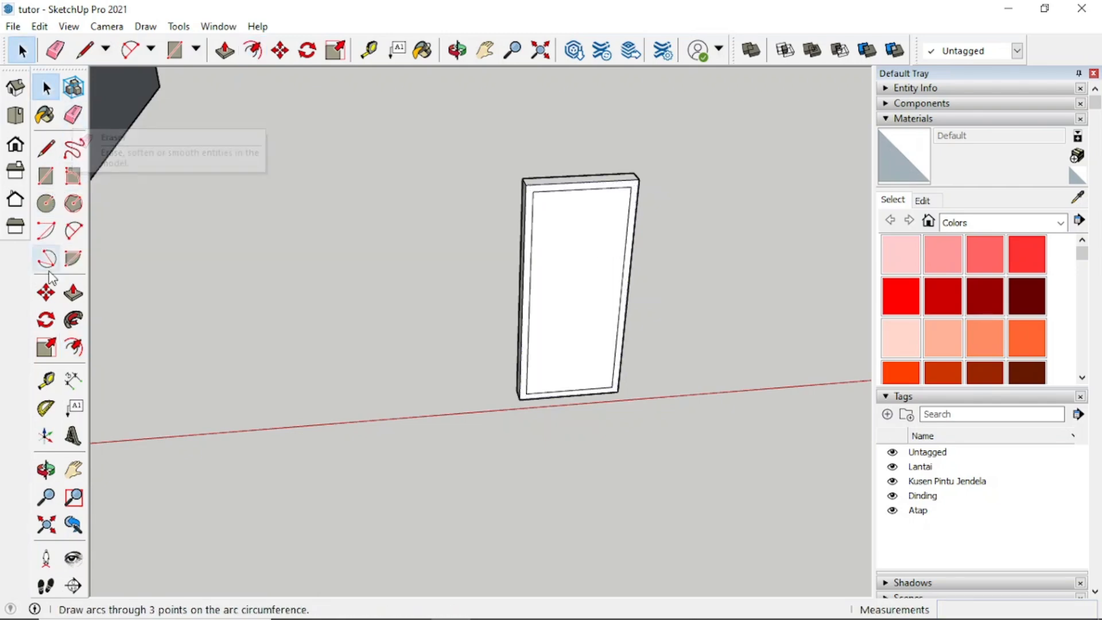
Step: Try to push the inner panel of the slab back 15 cm, and undo that cut
click(74, 304)
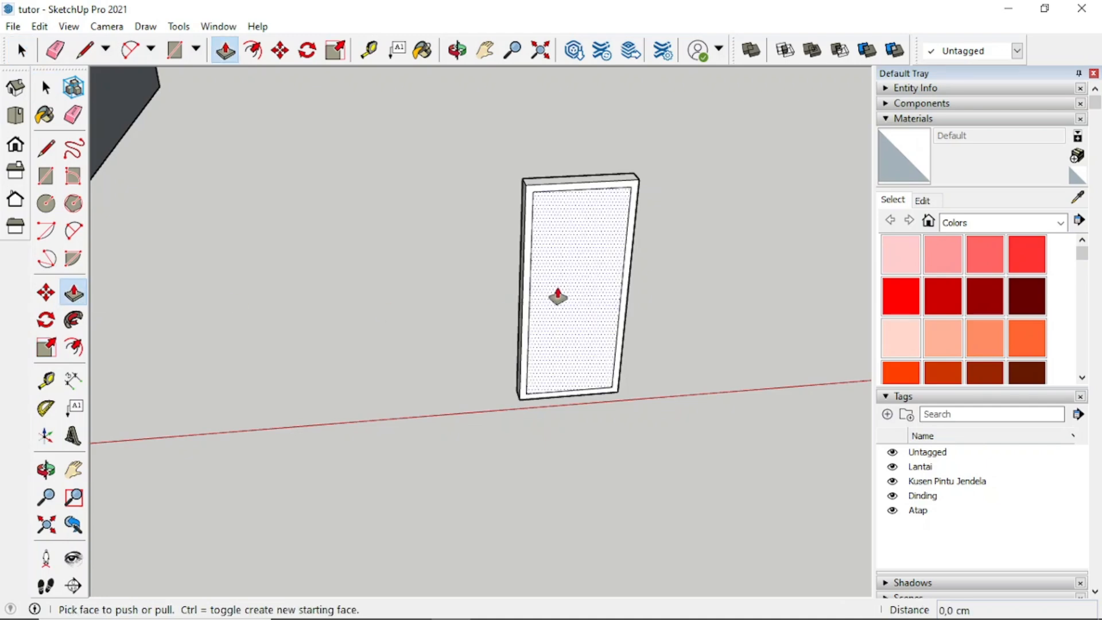
drag(558, 296, 563, 217)
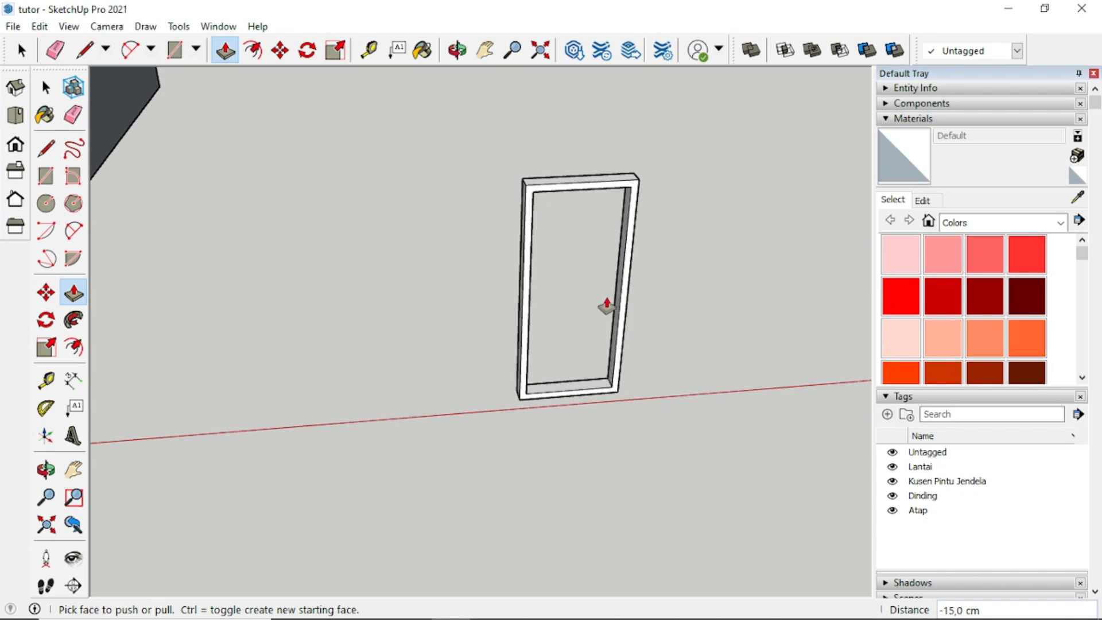
middle_drag(607, 307, 558, 334)
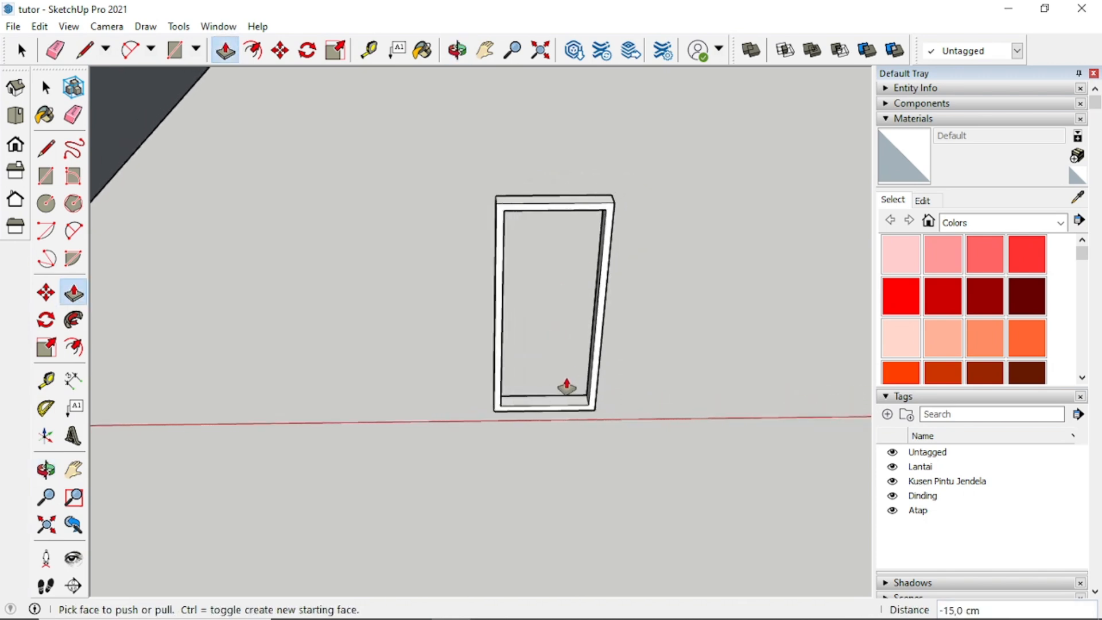
key(ctrl+z)
scroll(505, 418, up, 3)
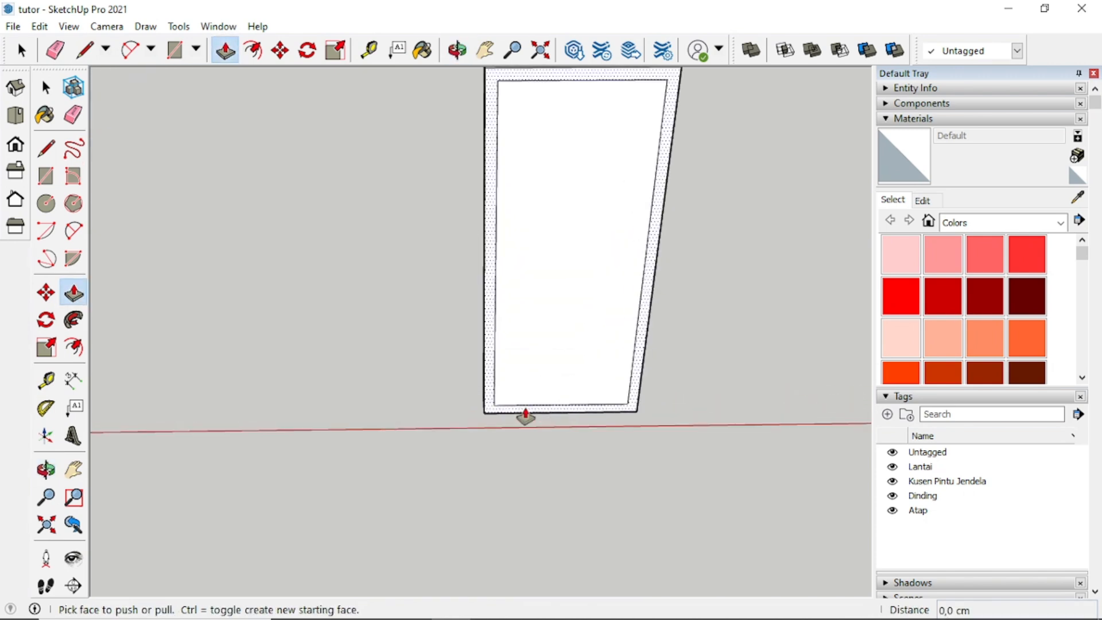
key(space)
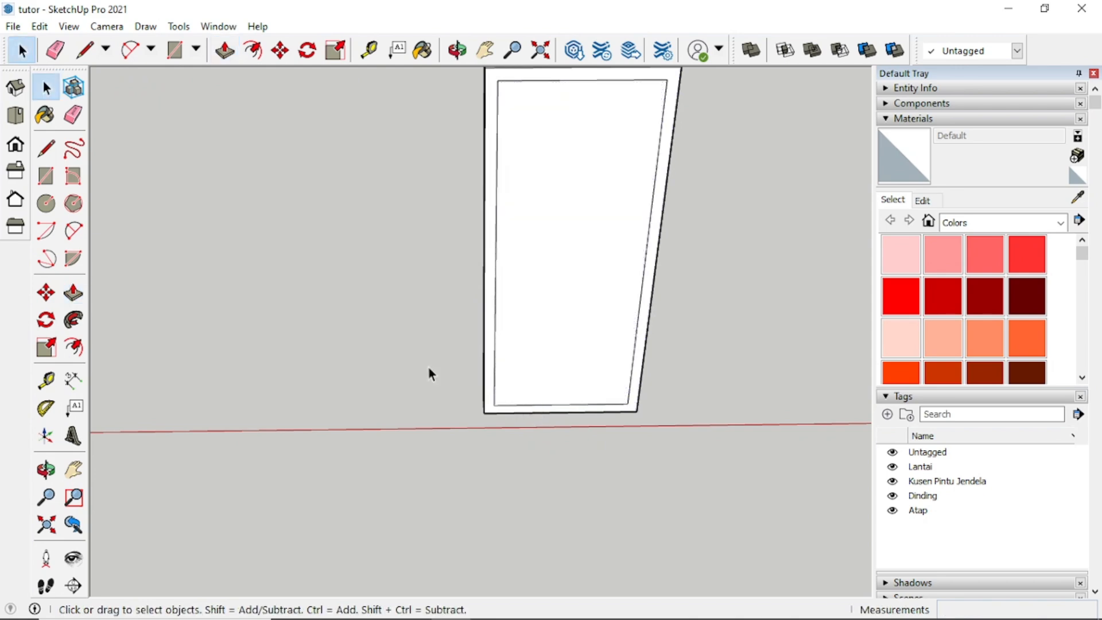
Step: Draw two short vertical lines from the offset outline's lower corners down to the bottom edge of the front face
click(46, 148)
scroll(651, 409, up, 2)
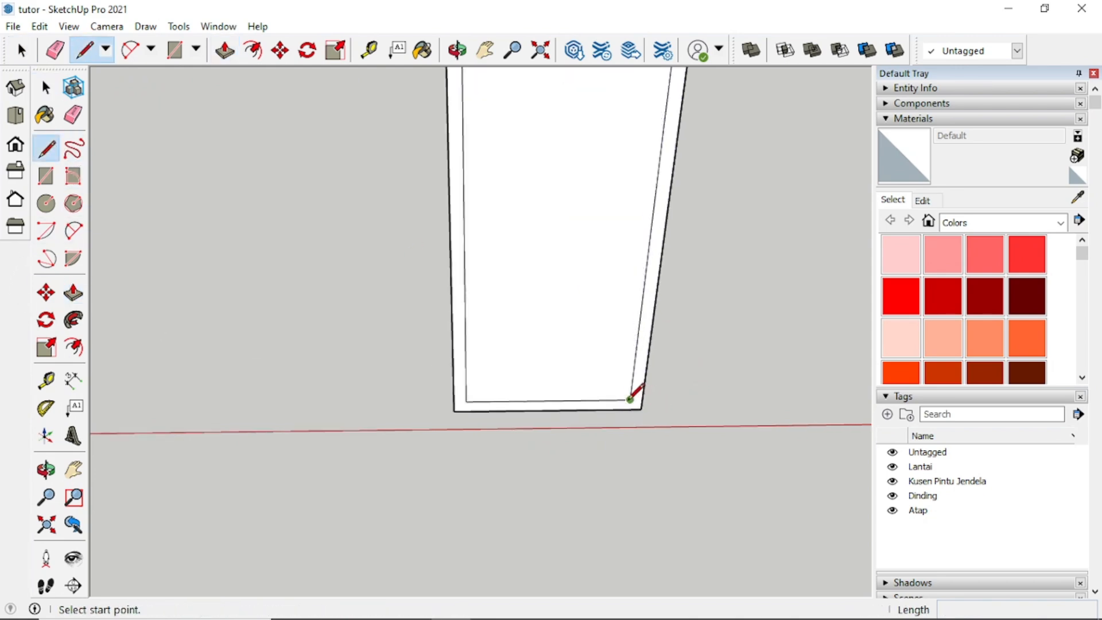
click(631, 401)
click(630, 409)
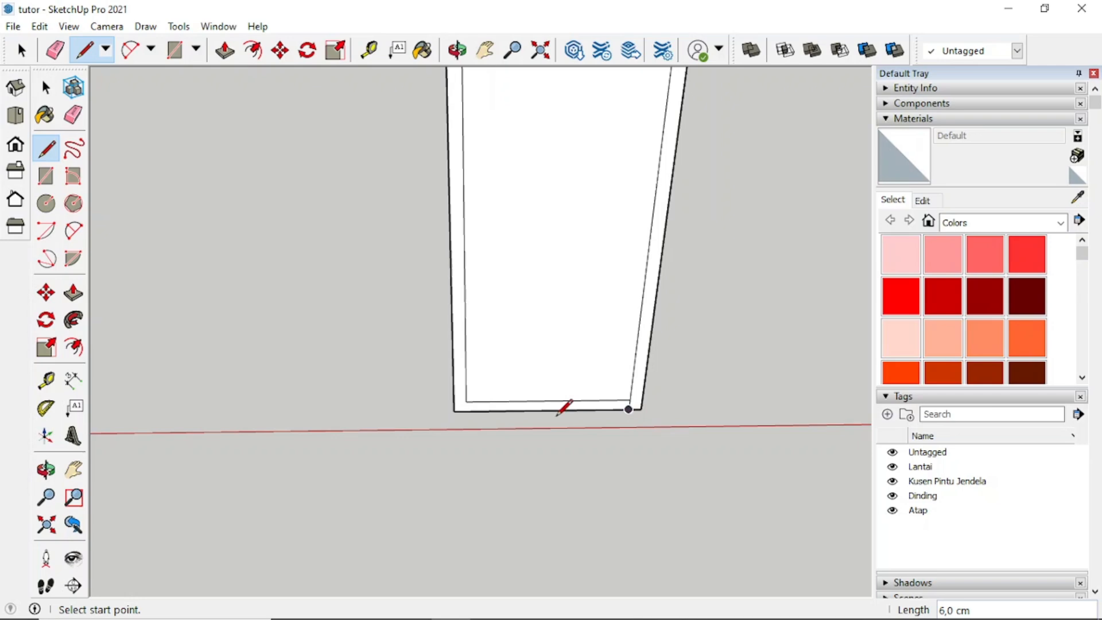
click(465, 401)
click(466, 410)
key(space)
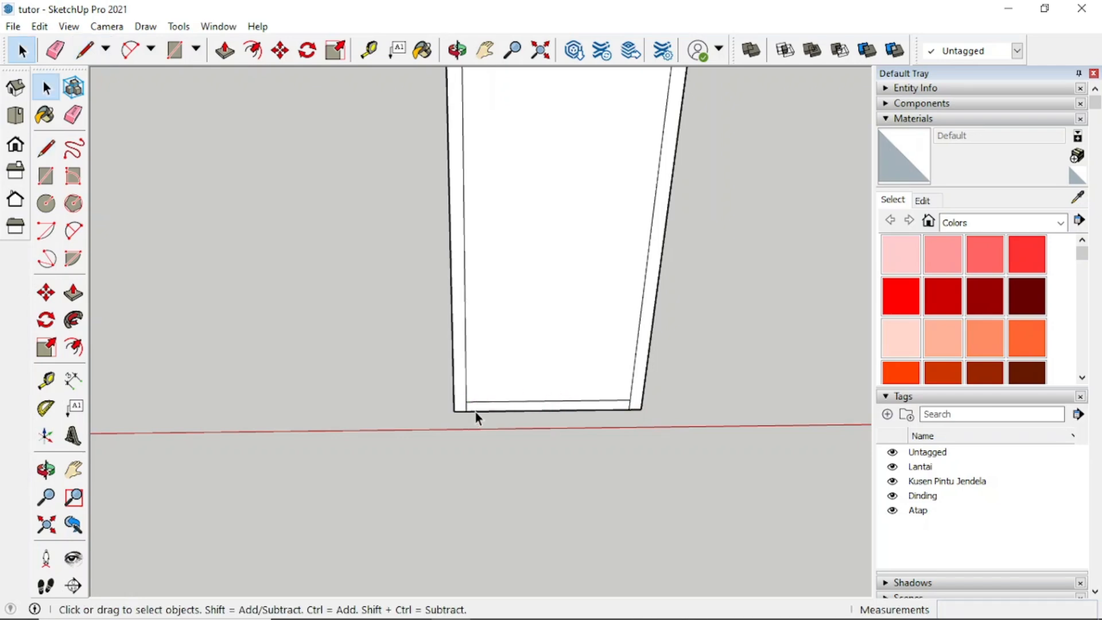
Step: Delete the bottom edge of the offset outline between the two short lines
click(498, 402)
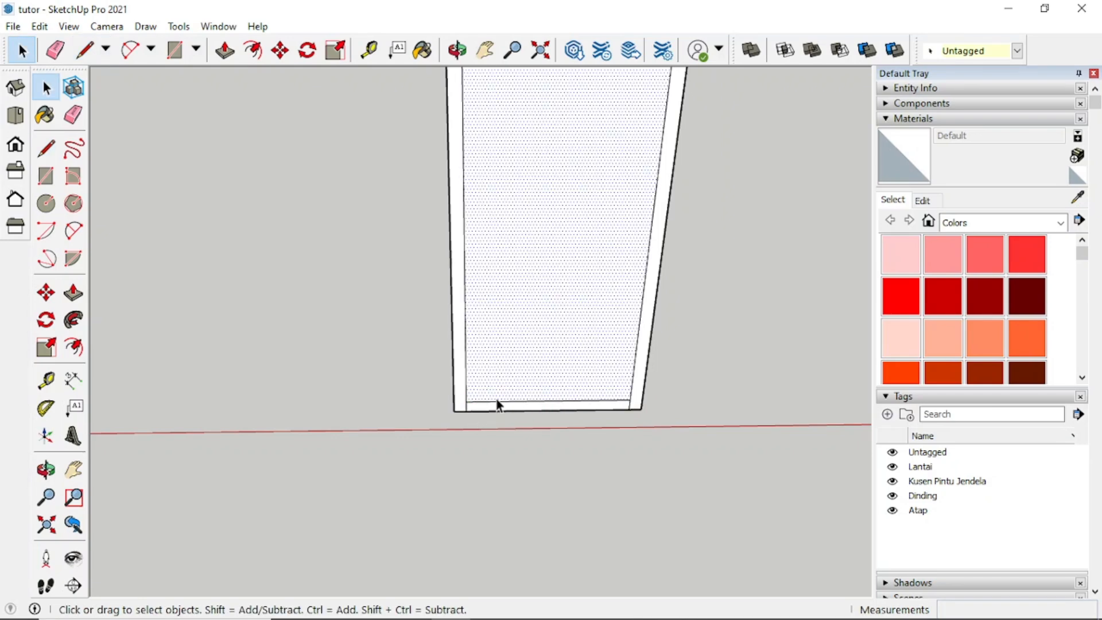
click(500, 401)
key(Delete)
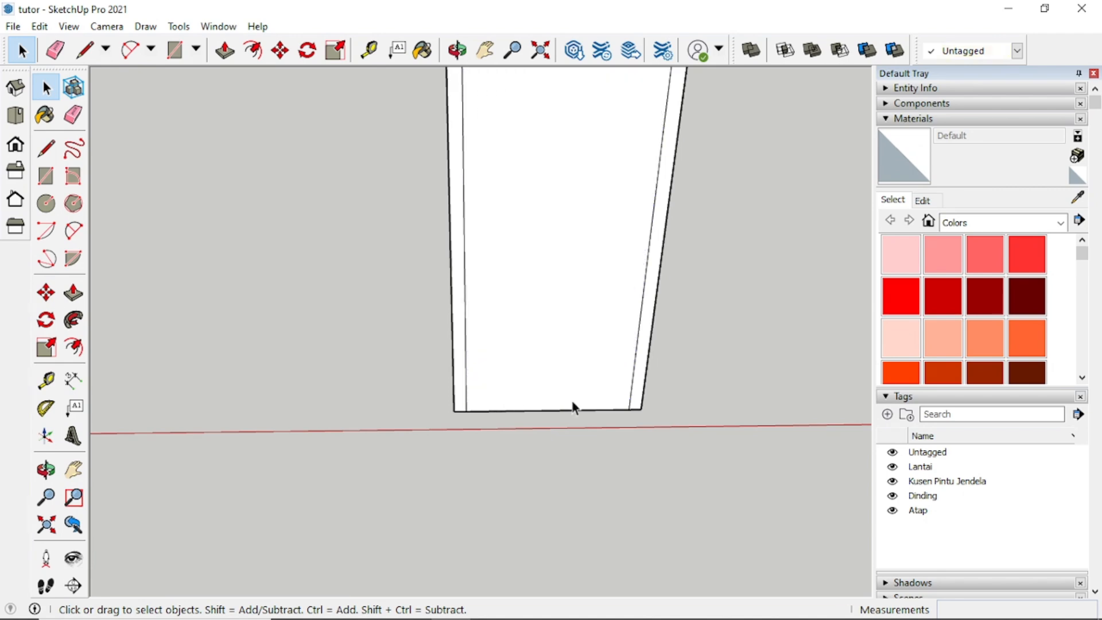
Step: Push the inner face back 15 cm through the slab, leaving a door frame open at the bottom
scroll(568, 388, down, 3)
shift+middle_drag(600, 327, 559, 377)
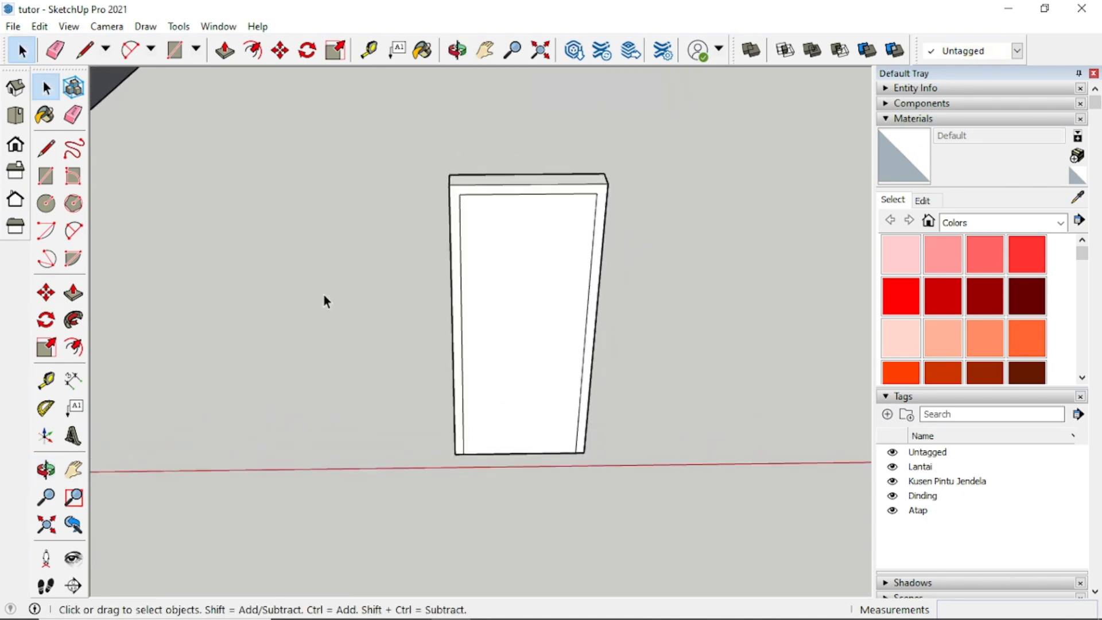
click(84, 294)
click(534, 322)
click(543, 265)
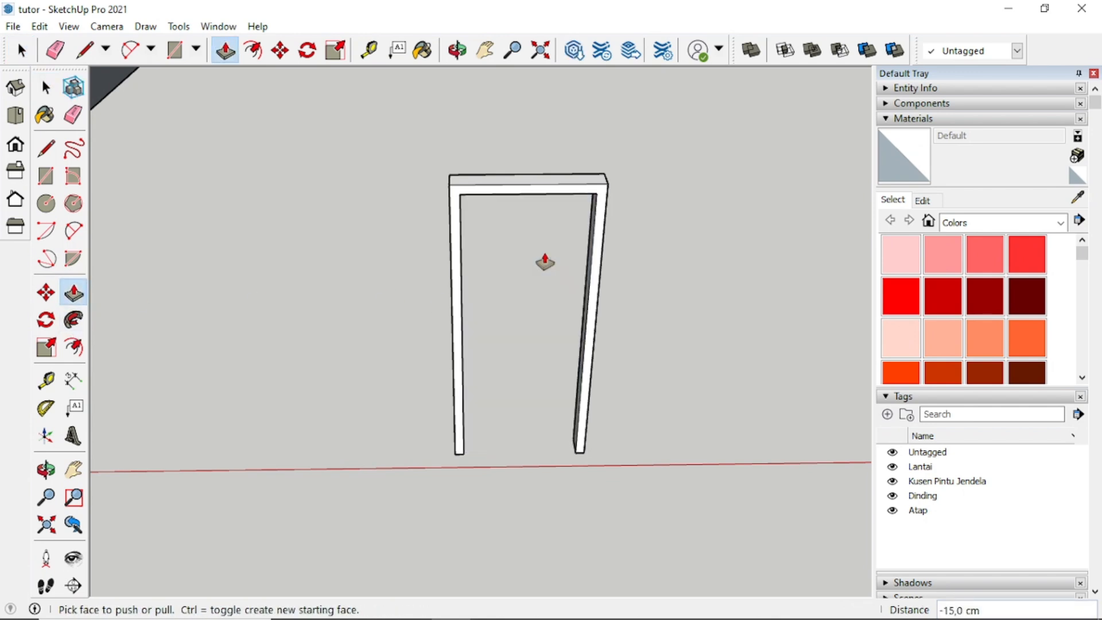
key(space)
Step: Draw a 62 x 15 cm rectangle on the ground beside the door frame, along the red axis
middle_drag(579, 302, 488, 253)
scroll(608, 292, down, 4)
key(space)
middle_drag(582, 254, 433, 282)
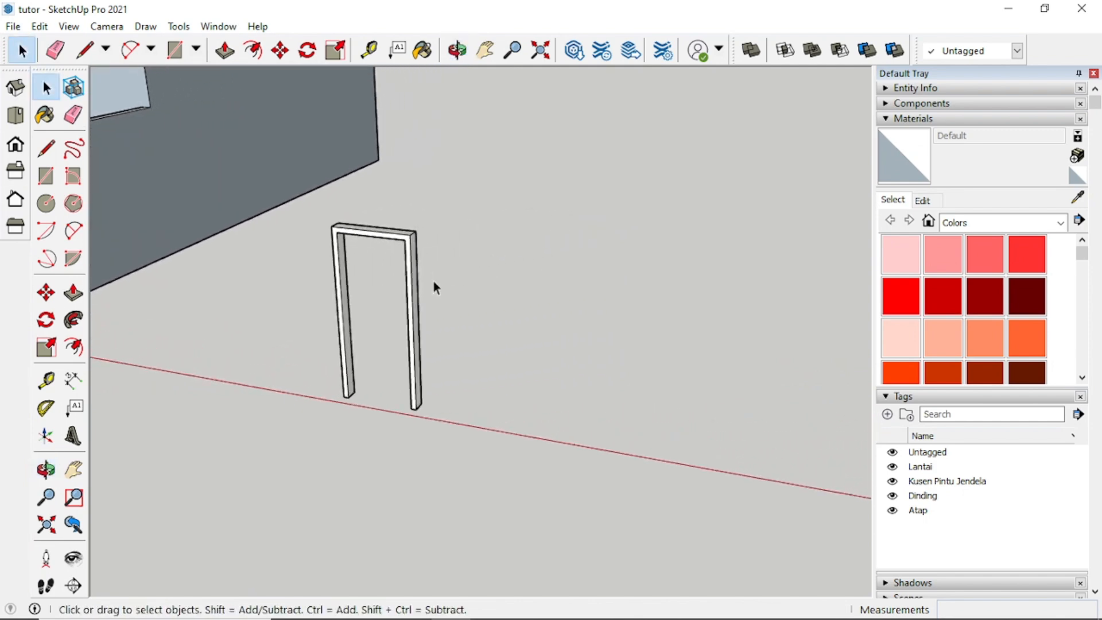
middle_drag(569, 327, 531, 346)
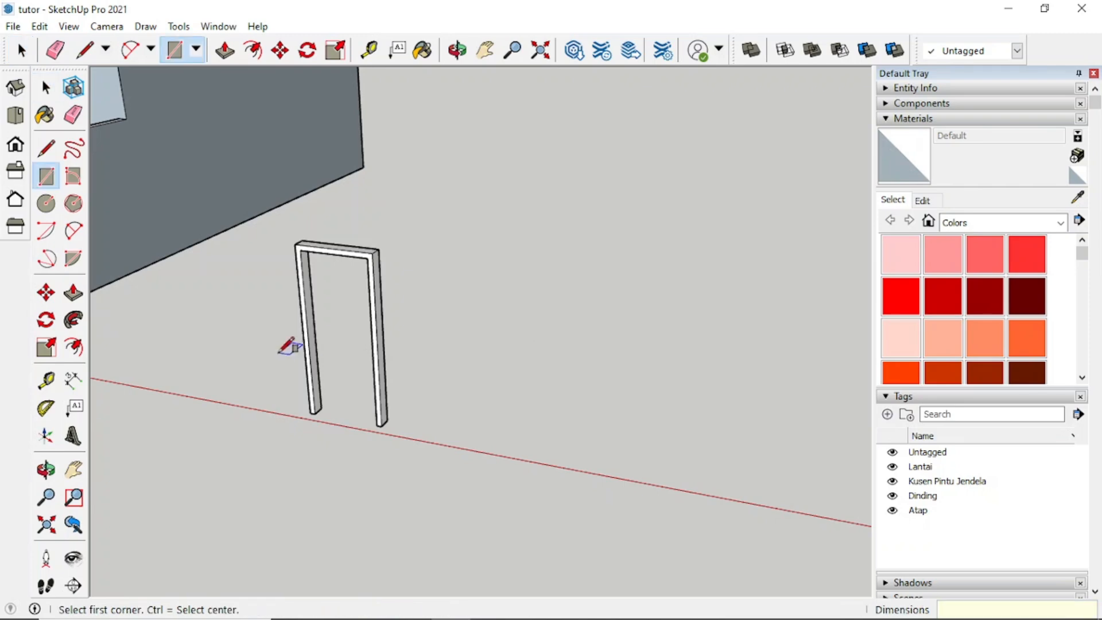
click(47, 149)
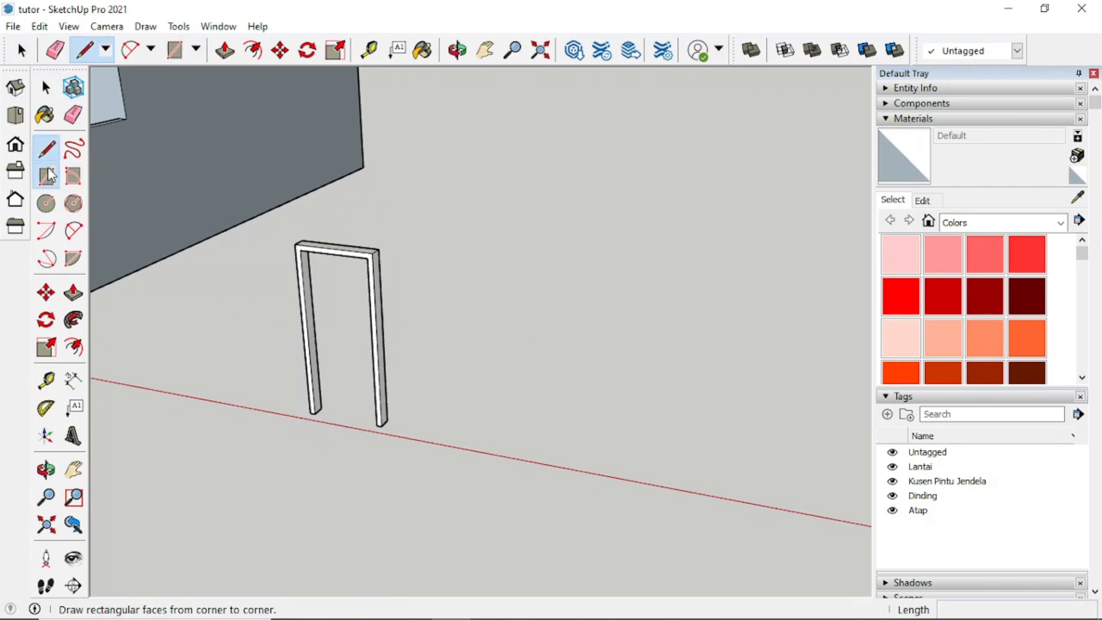
click(46, 175)
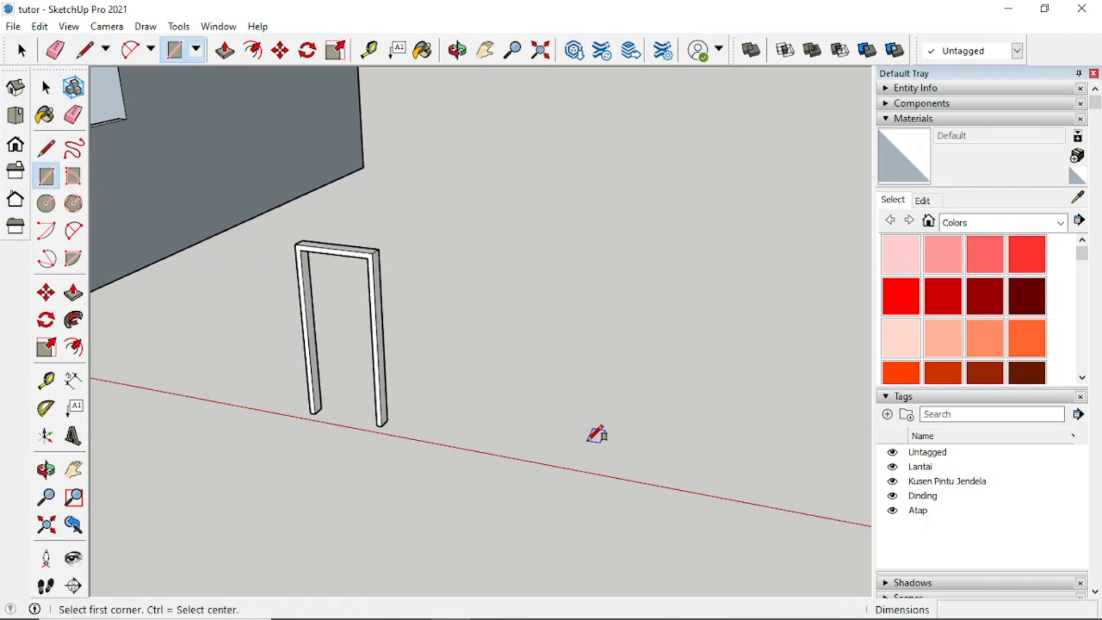
click(480, 447)
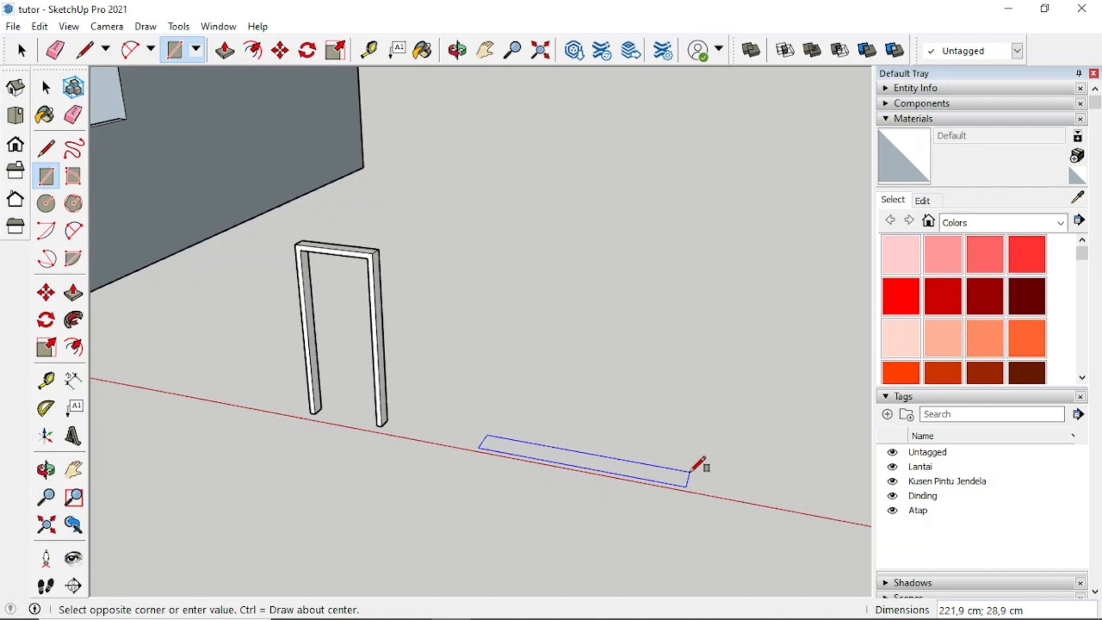
text(62;15)
key(Return)
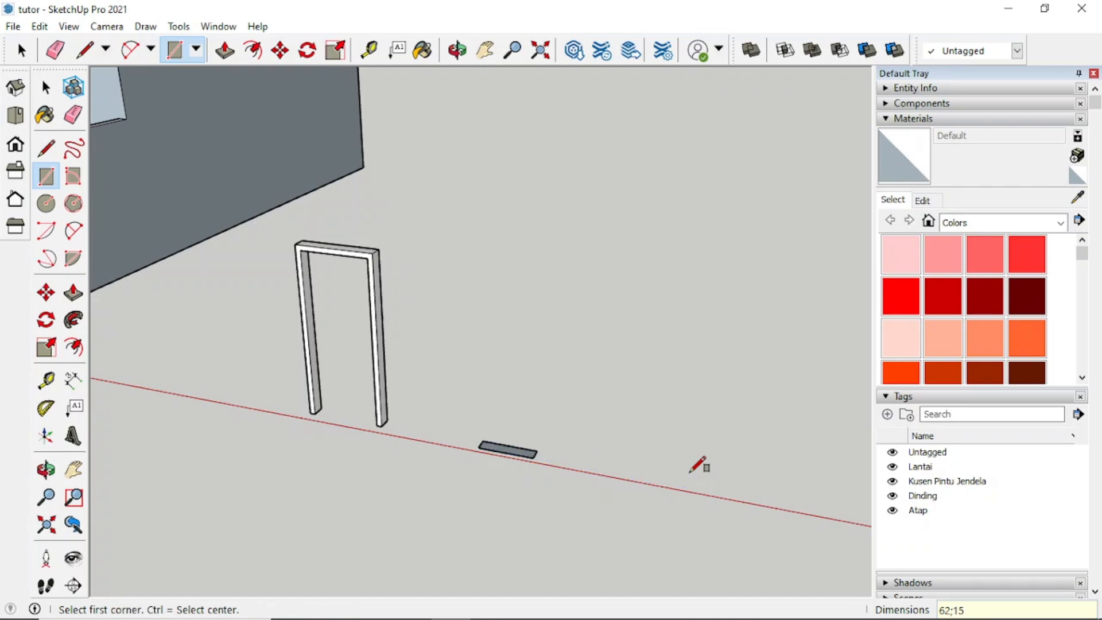
key(space)
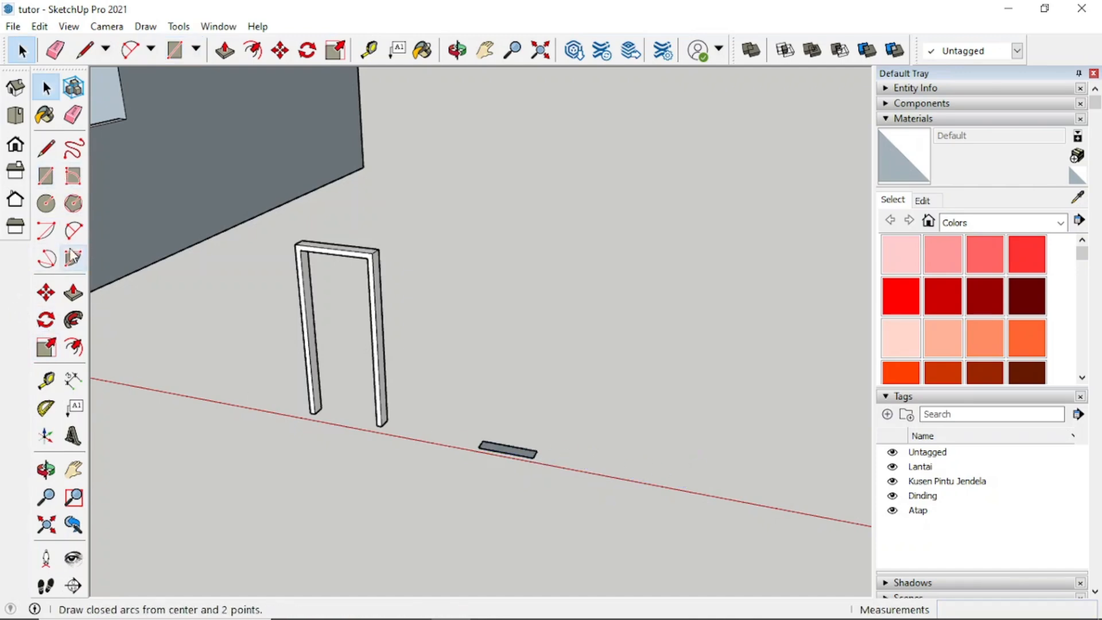
Step: Extrude the 62 x 15 cm rectangle upward with Push/Pull to a height of 112 cm
click(73, 292)
scroll(516, 456, up, 3)
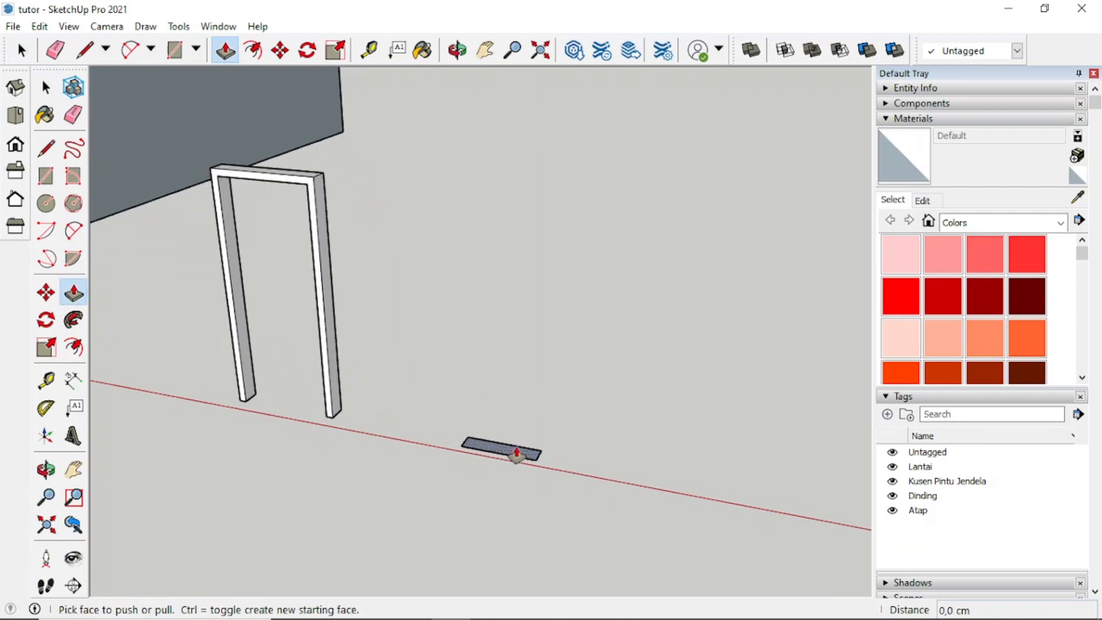
scroll(494, 443, up, 2)
click(485, 448)
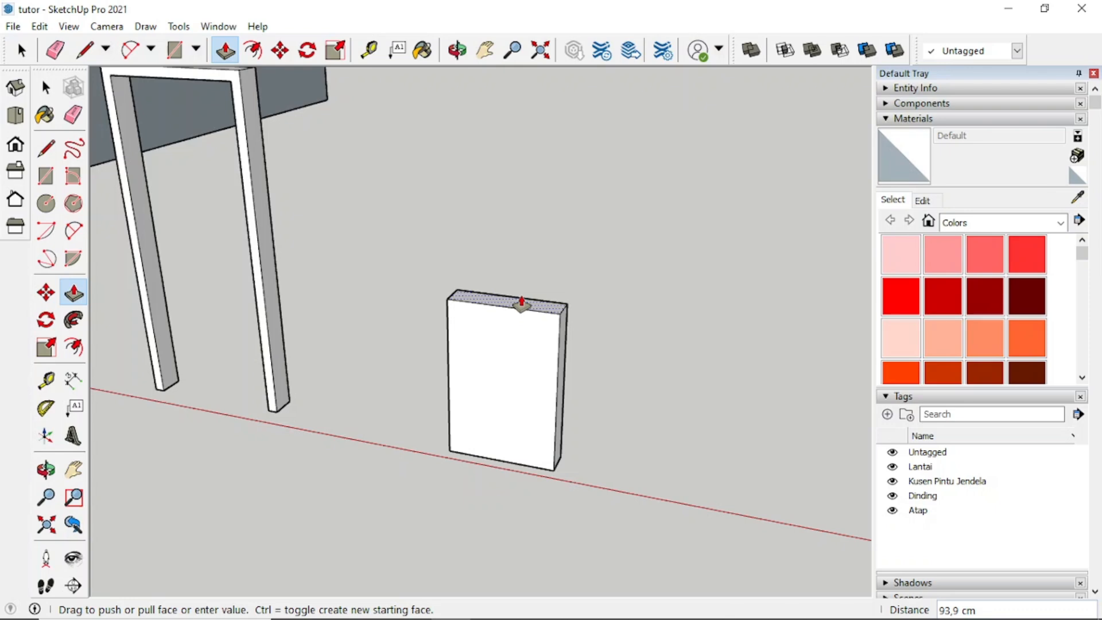
text(112)
key(Return)
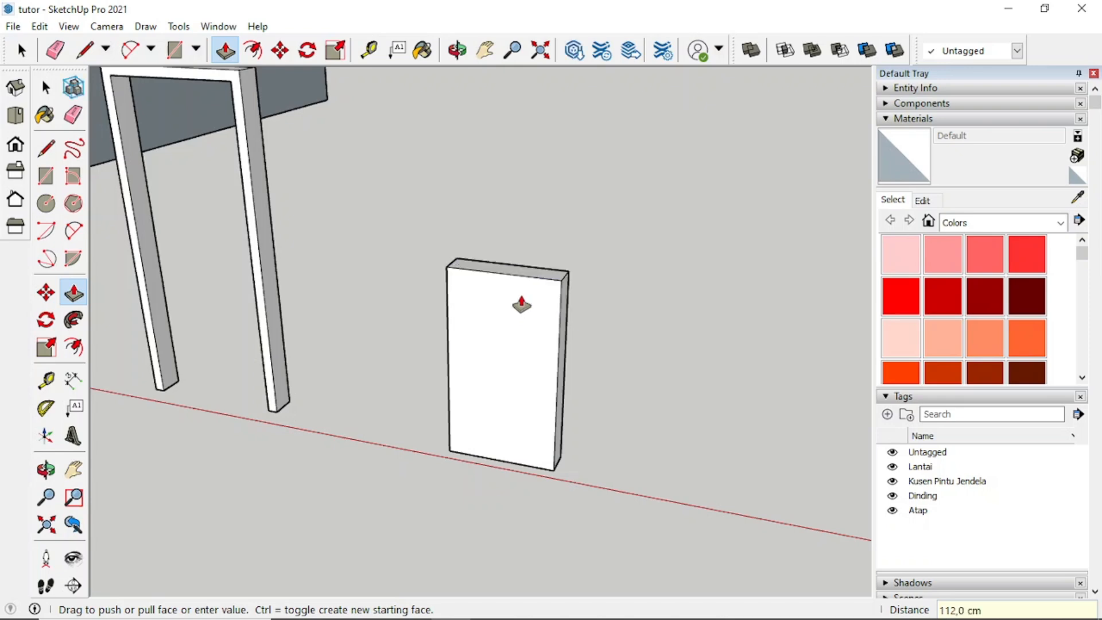
Step: Offset the outline of the 62 x 112 cm block's front face inward to form the window frame's border
key(space)
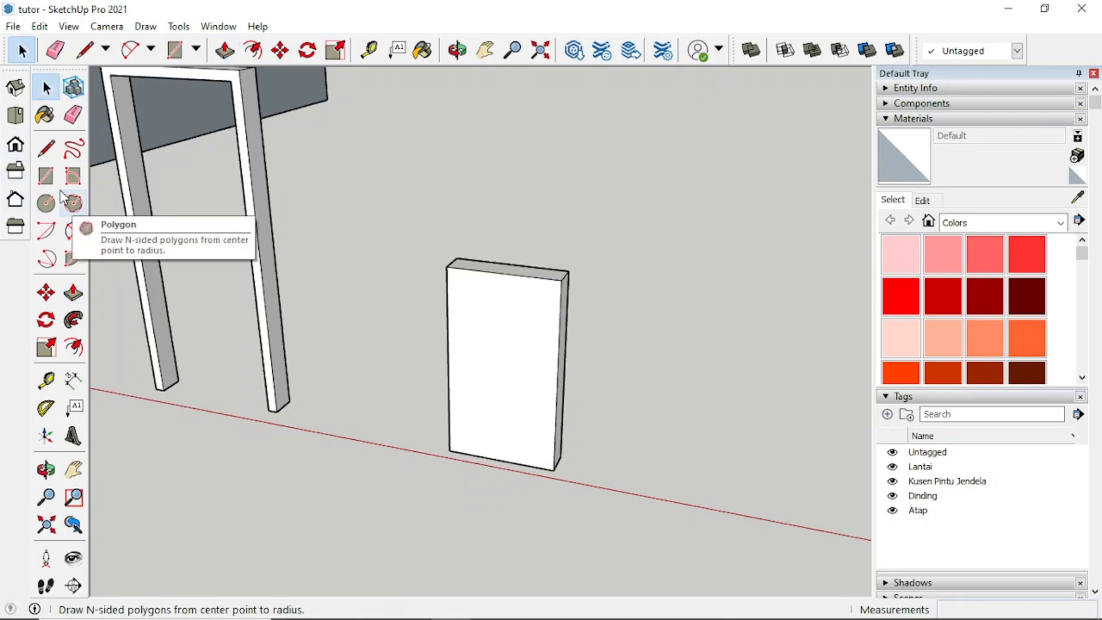
click(46, 176)
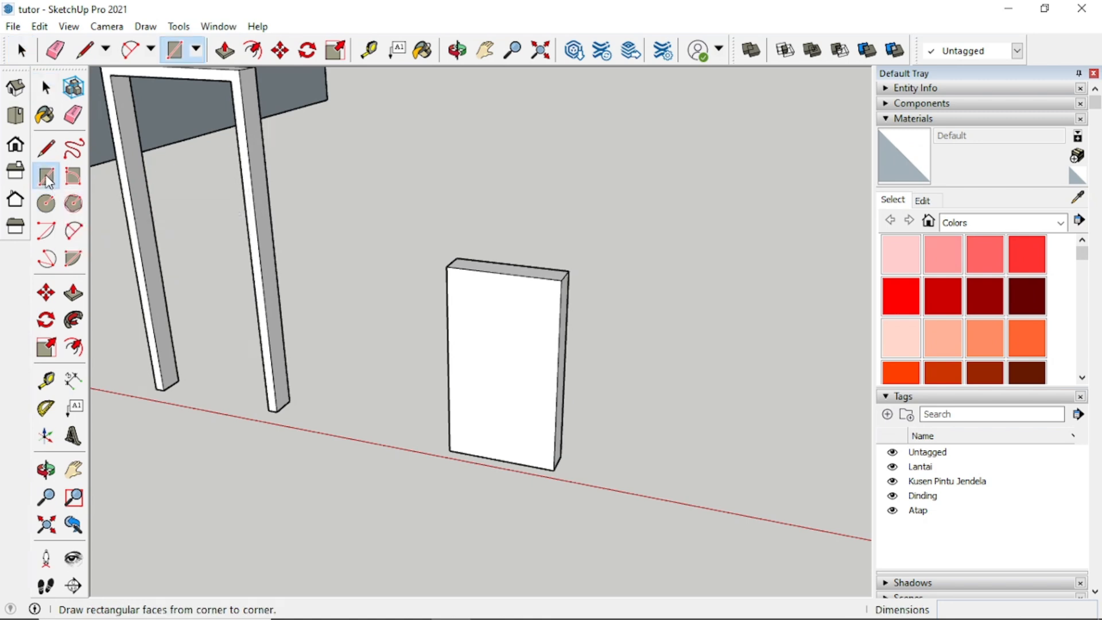
click(73, 346)
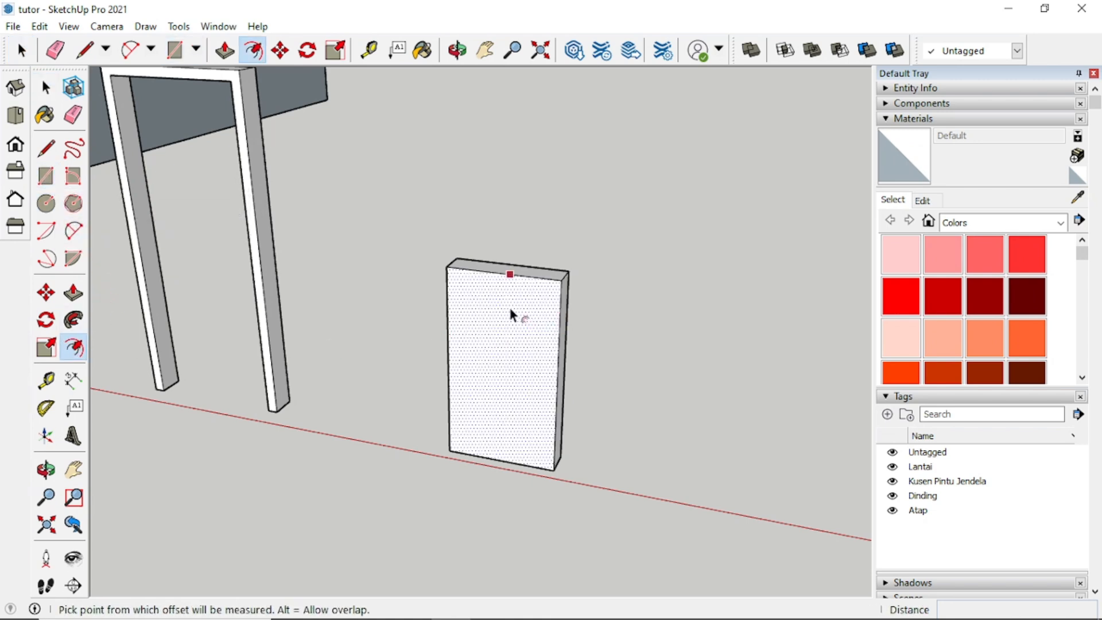
click(528, 307)
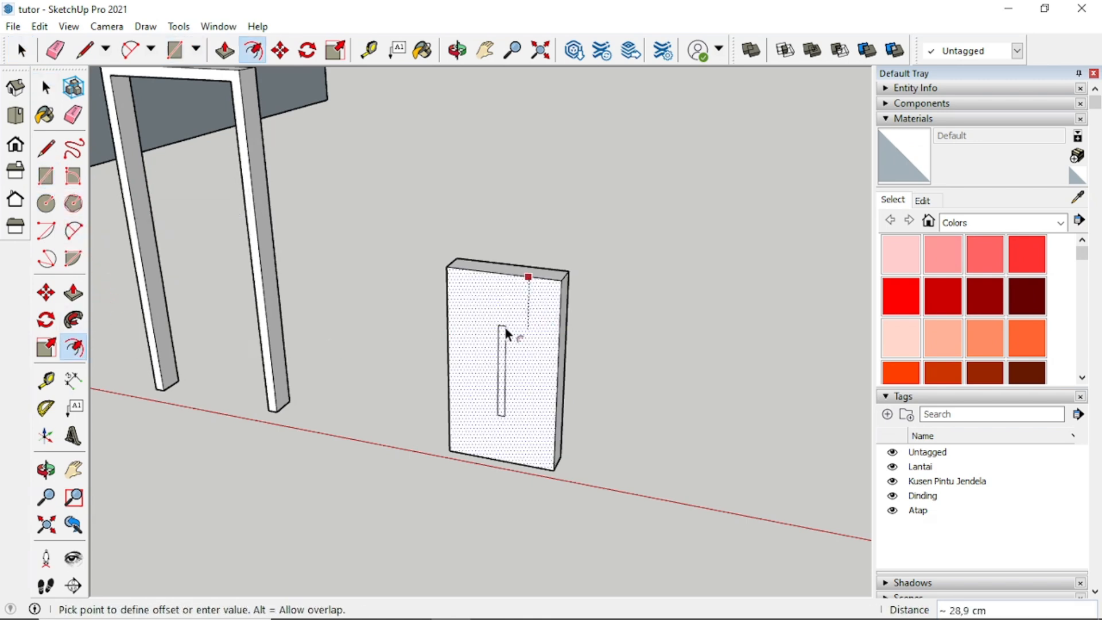
click(548, 298)
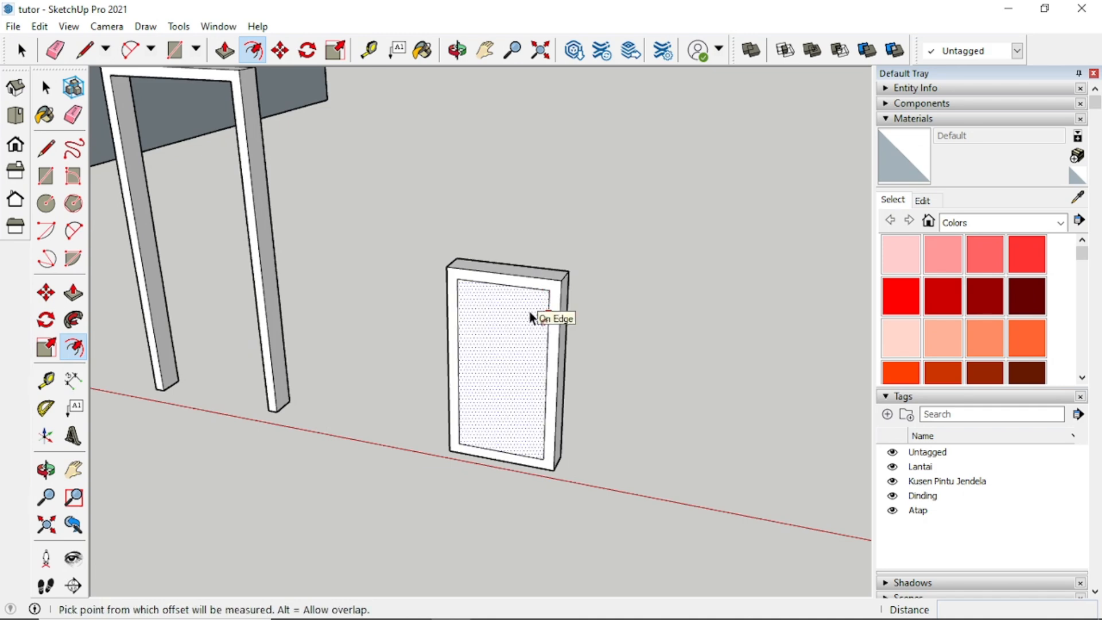
key(space)
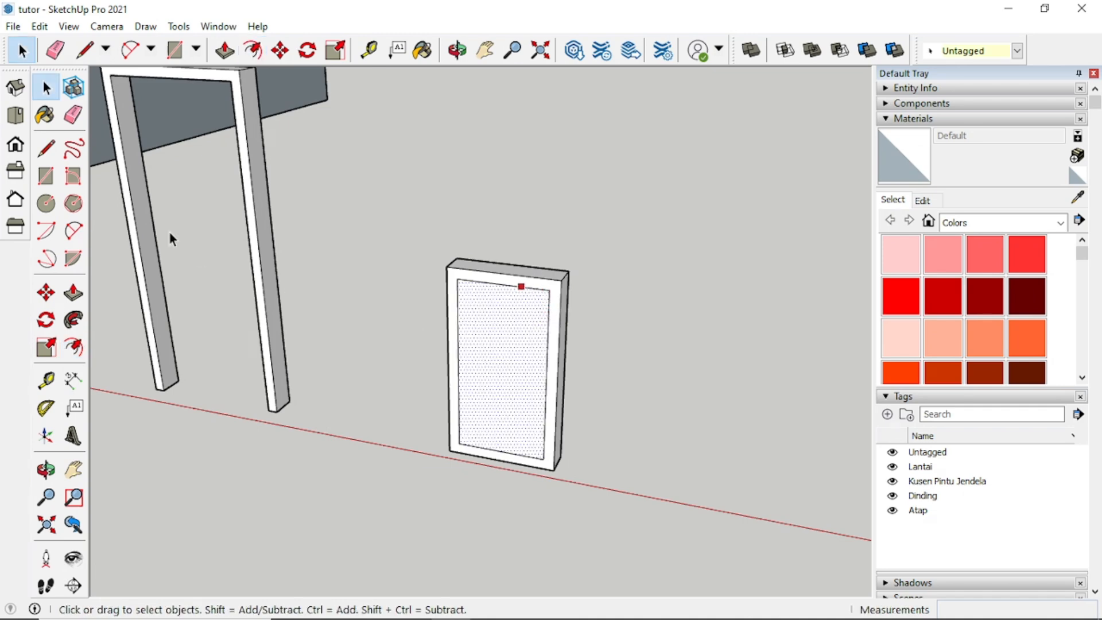
Step: Push the inner face of the block back 15 cm through its full depth, leaving an open window frame
click(76, 296)
click(484, 358)
click(528, 324)
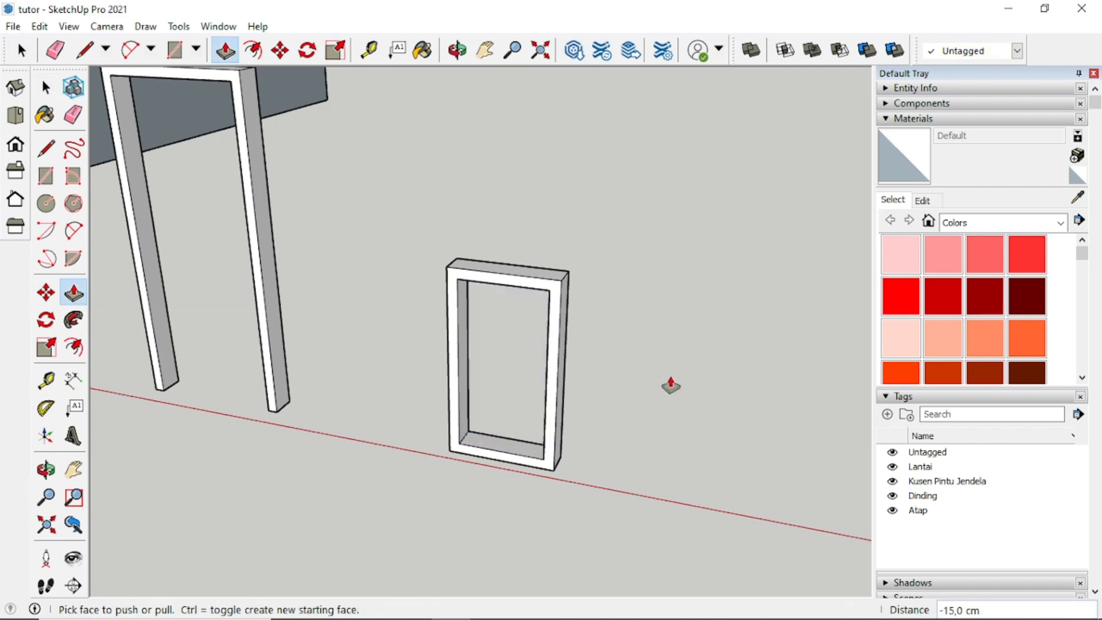
key(space)
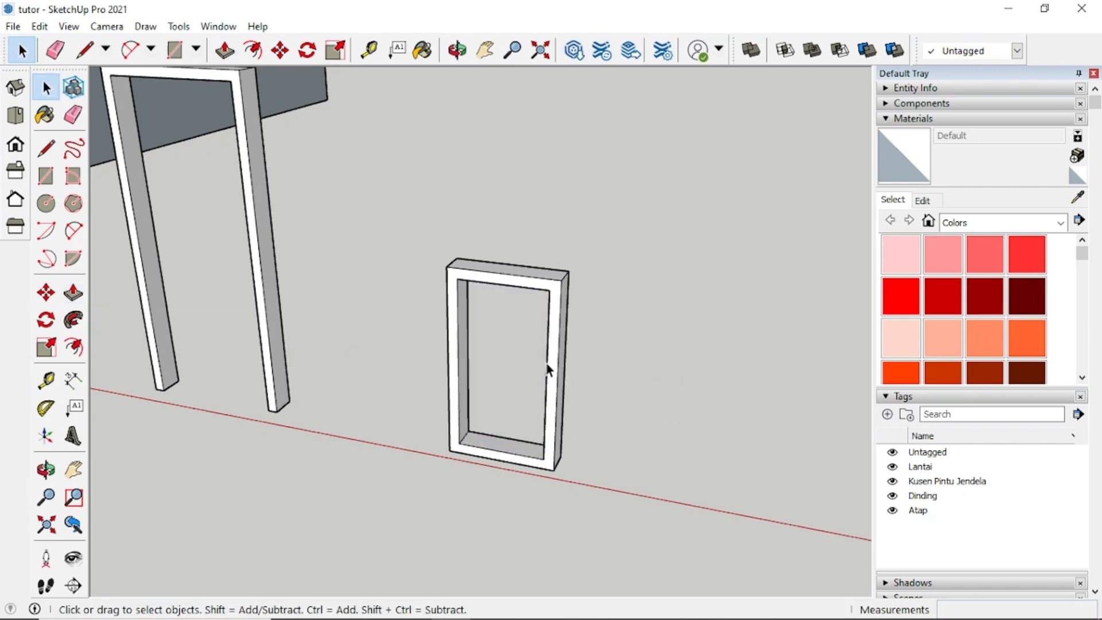
Step: Select all the connected geometry of the door frame and make it a group
middle_drag(574, 370, 587, 330)
scroll(586, 332, down, 2)
scroll(587, 332, down, 2)
scroll(538, 281, up, 4)
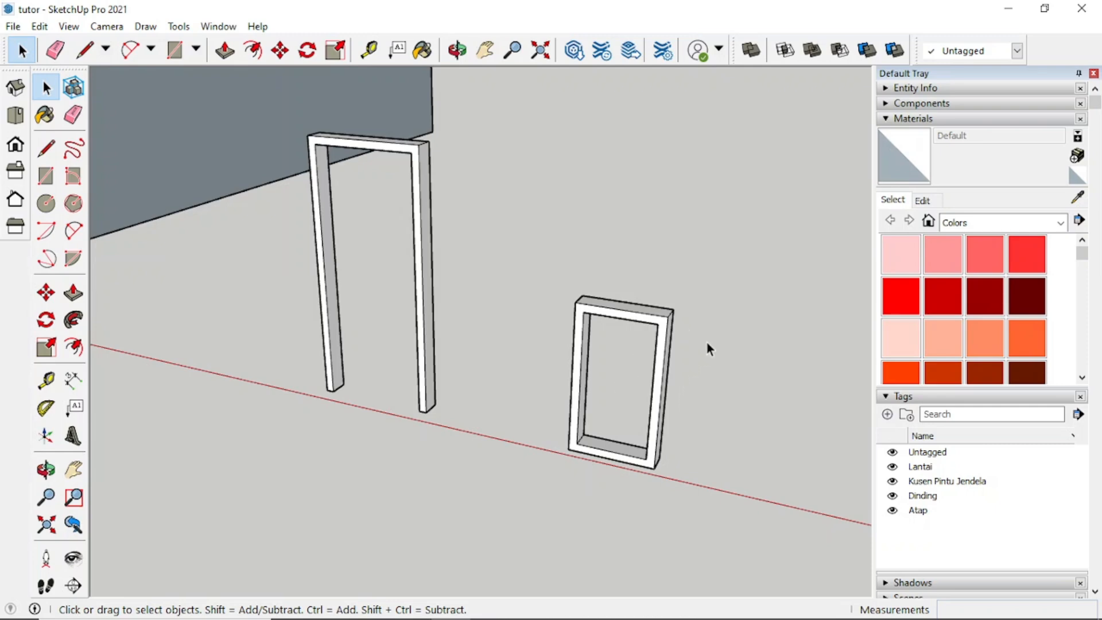
click(423, 247)
triple_click(422, 246)
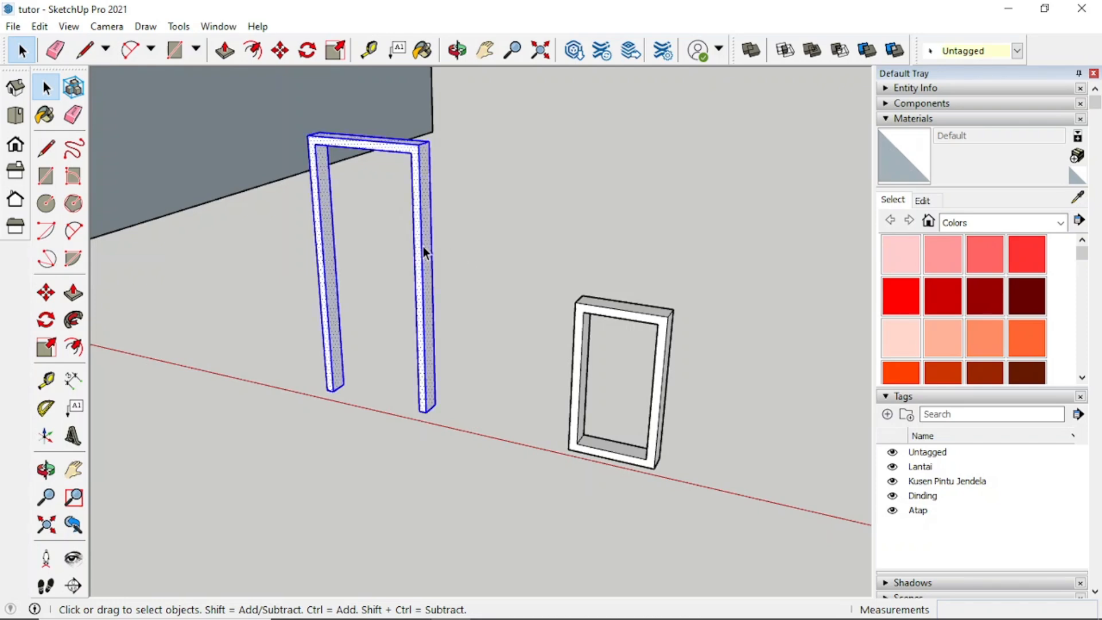
right_click(425, 231)
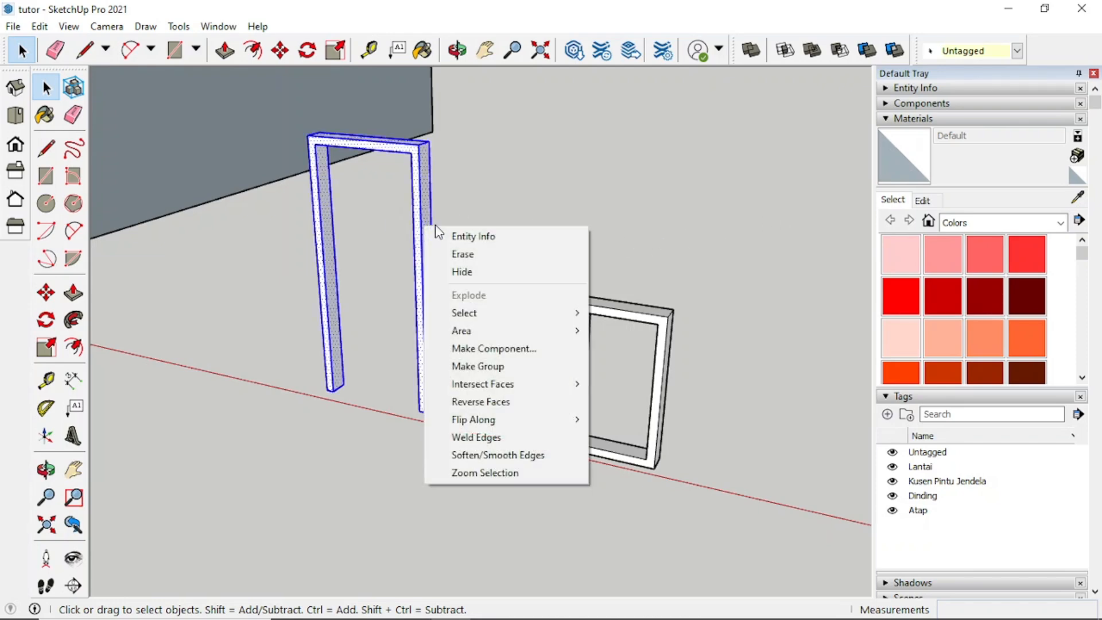
click(486, 370)
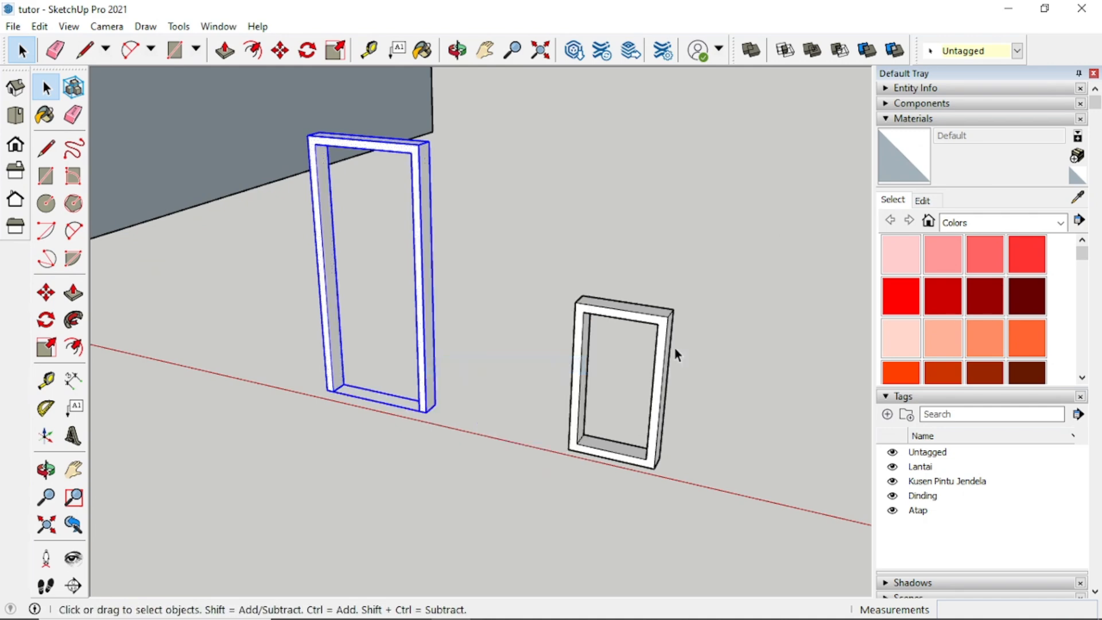
Step: Select all the connected geometry of the window frame and make it a group
click(665, 330)
triple_click(666, 332)
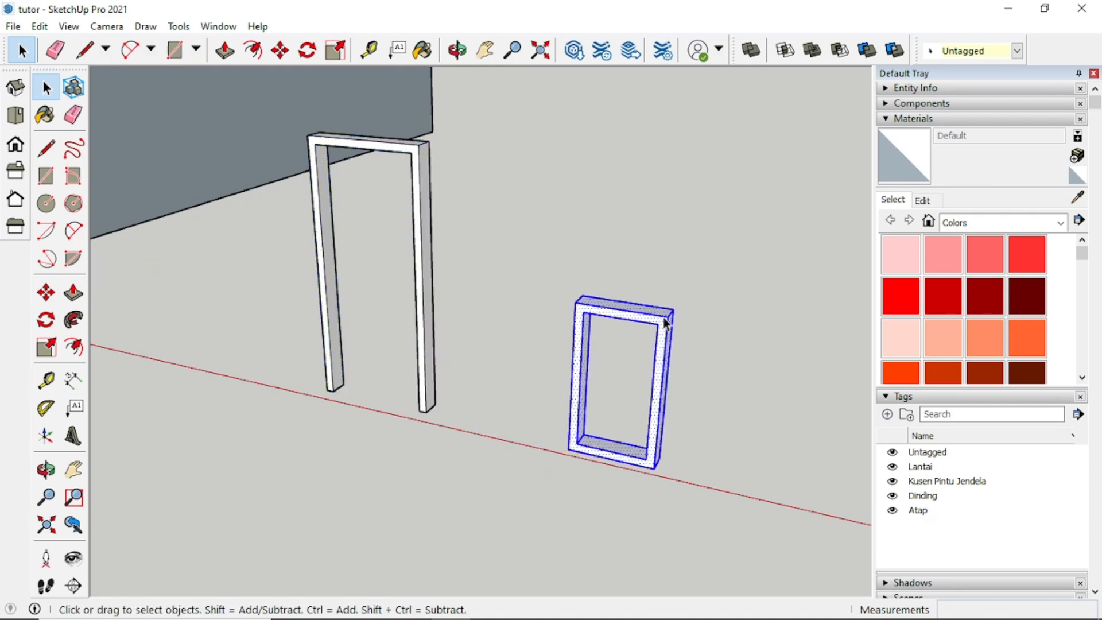
right_click(665, 323)
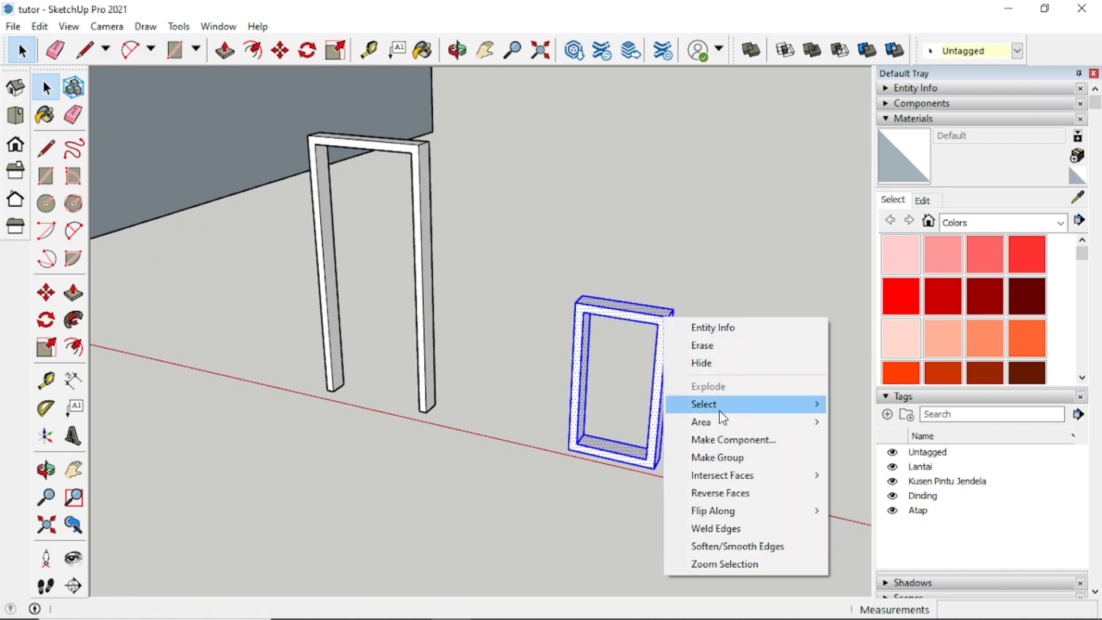
click(720, 458)
Step: Assign the door frame group and the window frame group to the Kusen Pintu Jendela tag
click(421, 262)
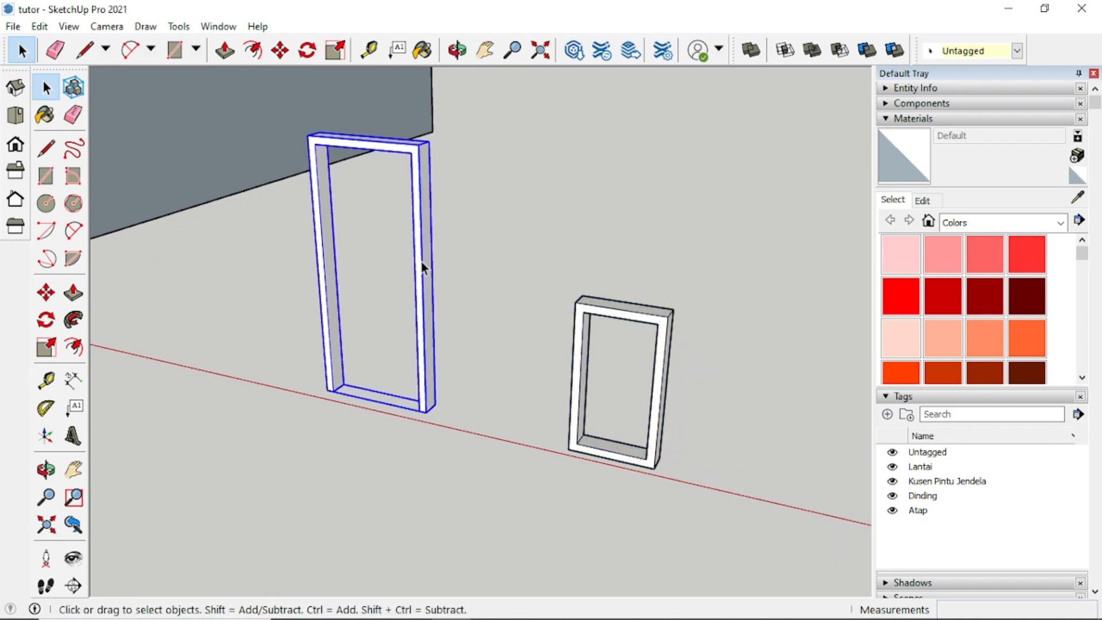
click(955, 51)
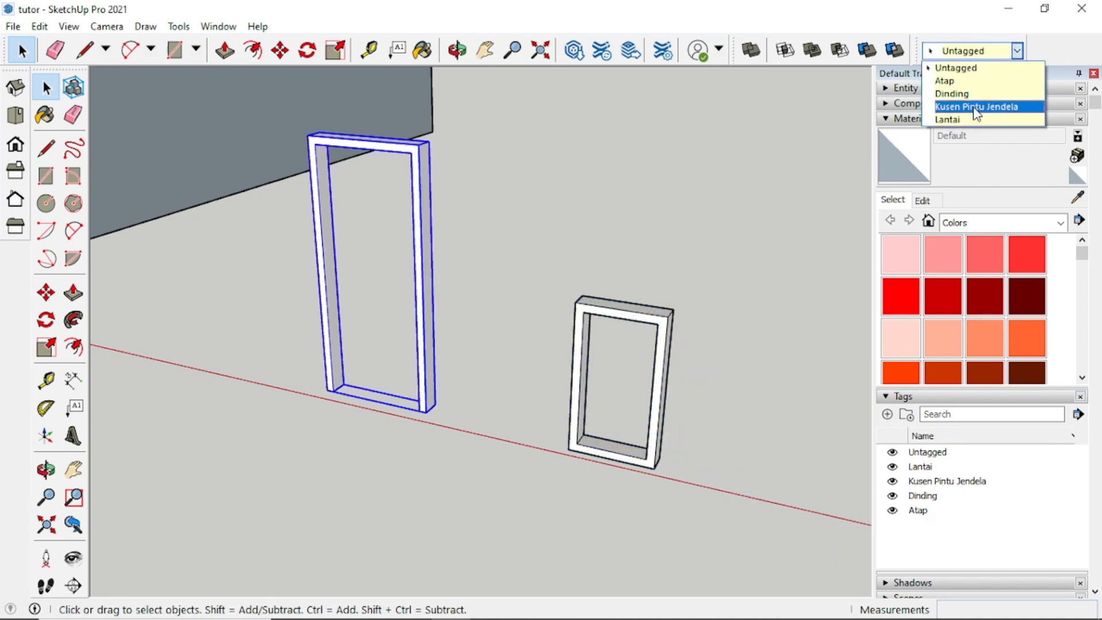
click(976, 107)
click(671, 327)
click(663, 324)
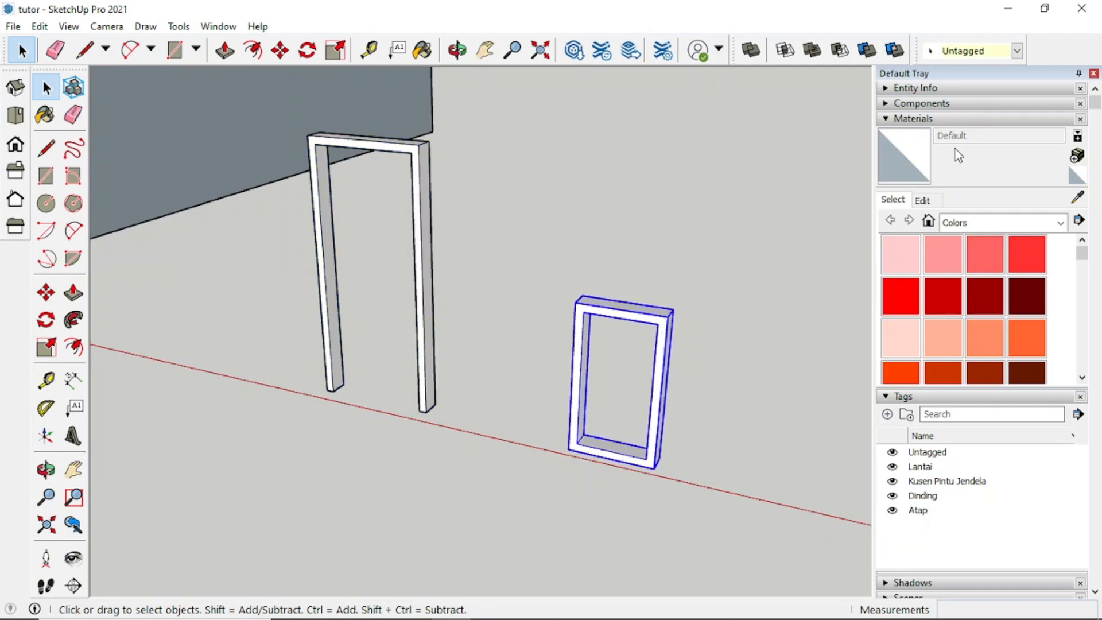
click(991, 47)
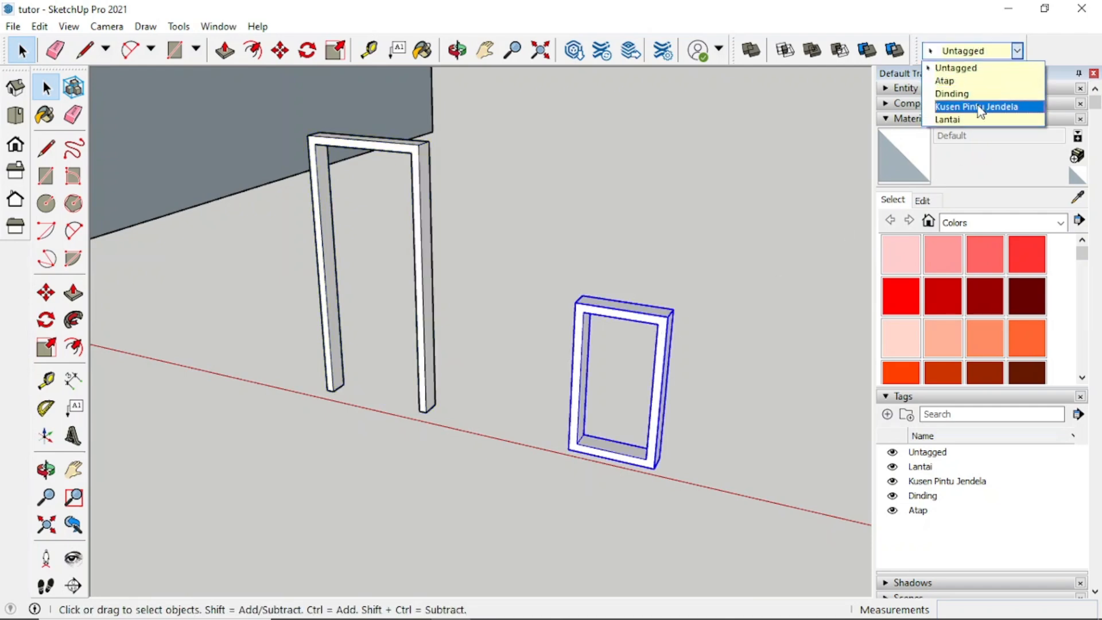
click(975, 106)
click(726, 430)
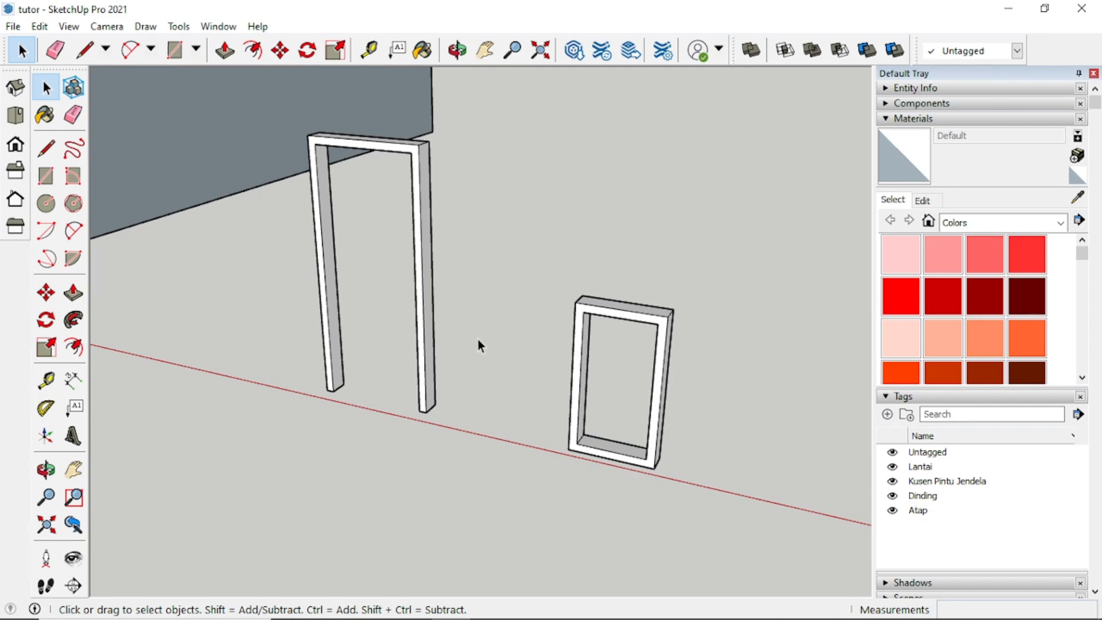
Step: Draw an 80 x 200 cm rectangle filling the door frame's opening on the back side, from inner top corner to opposite bottom corner
middle_drag(494, 313, 548, 326)
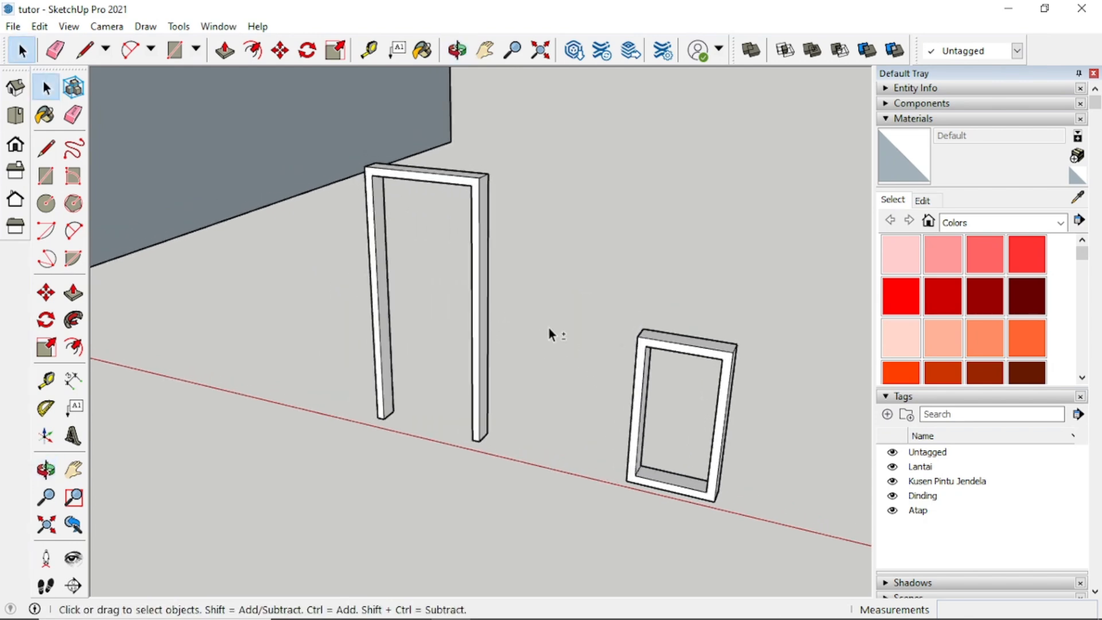
scroll(394, 183, up, 4)
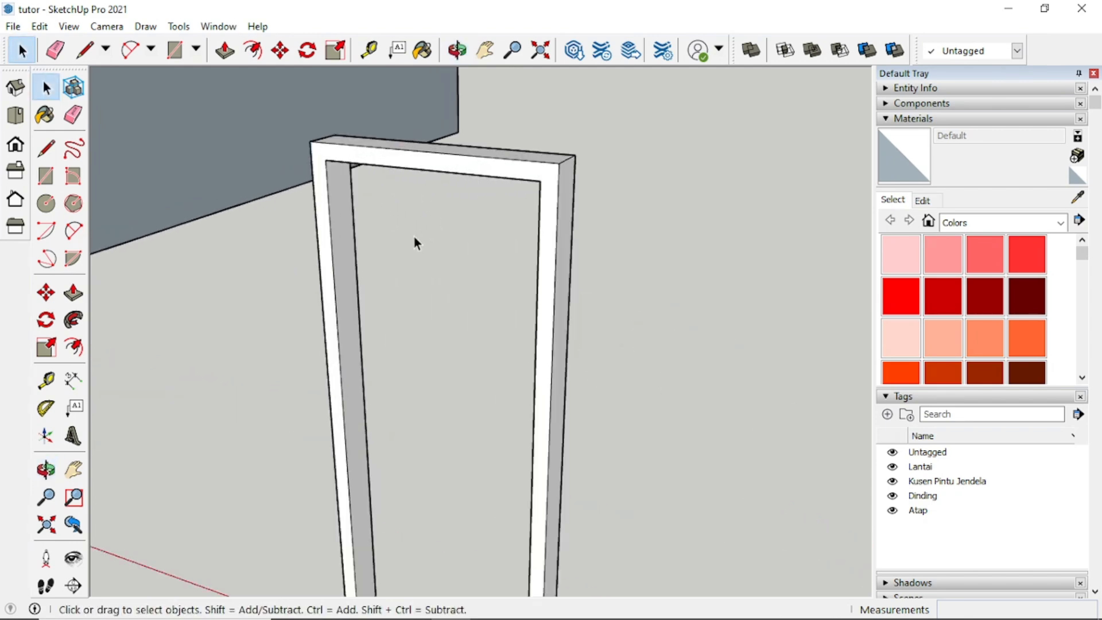
middle_drag(469, 232, 438, 256)
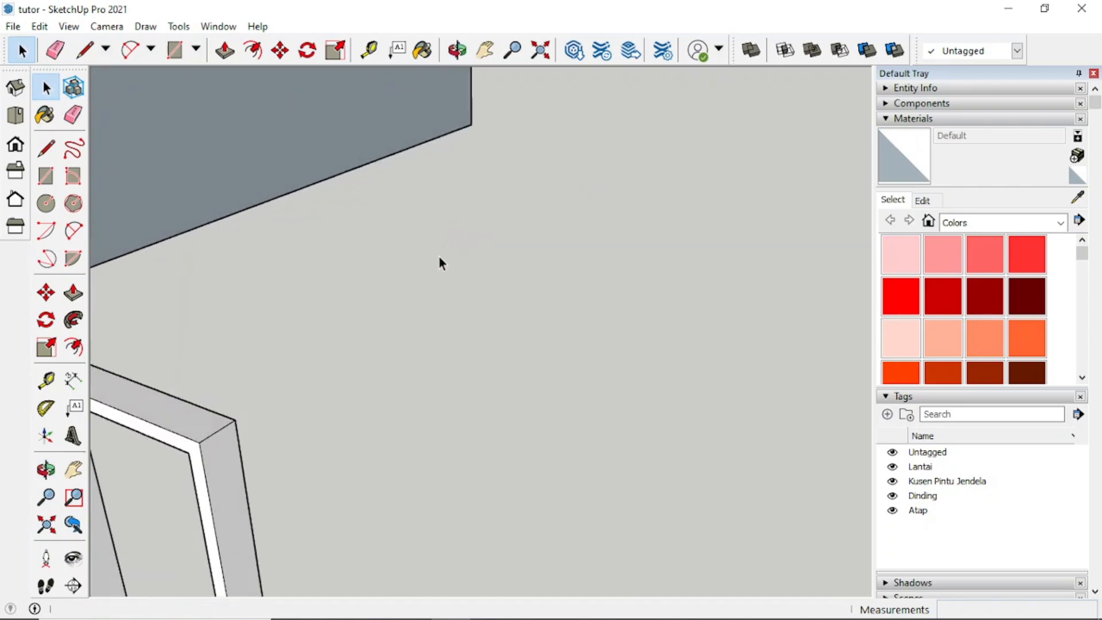
shift+middle_drag(380, 281, 445, 215)
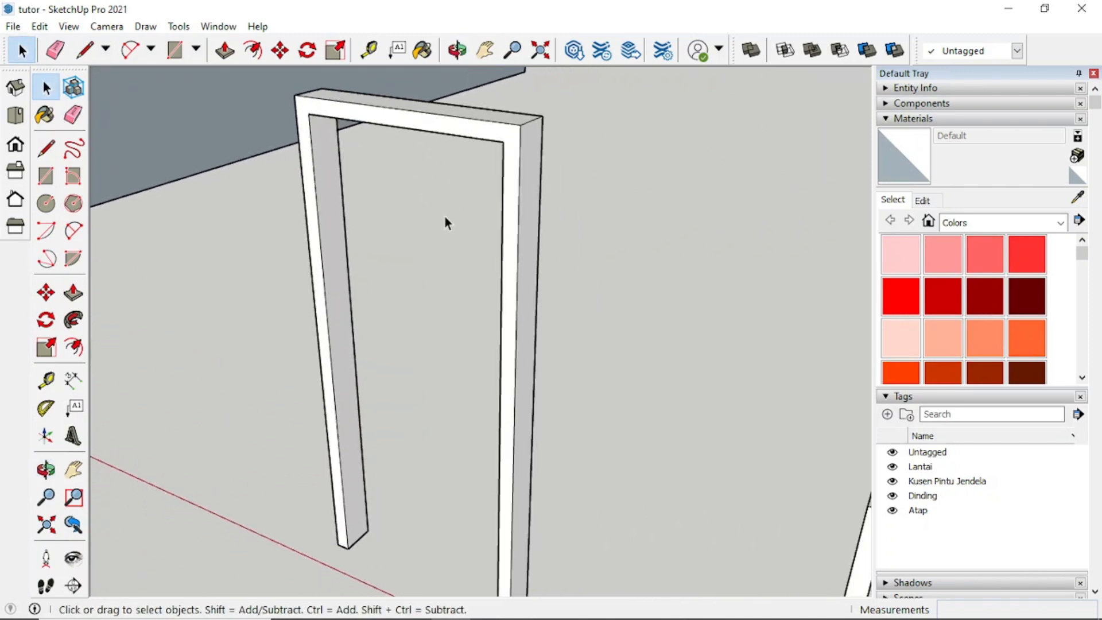
scroll(444, 215, down, 3)
middle_drag(454, 175, 308, 157)
mouse_move(243, 170)
middle_down()
mouse_move(319, 167)
mouse_move(453, 199)
mouse_move(411, 217)
mouse_move(208, 242)
mouse_move(234, 205)
mouse_move(192, 215)
mouse_move(244, 211)
mouse_move(263, 172)
middle_up()
scroll(196, 148, up, 2)
scroll(258, 172, up, 2)
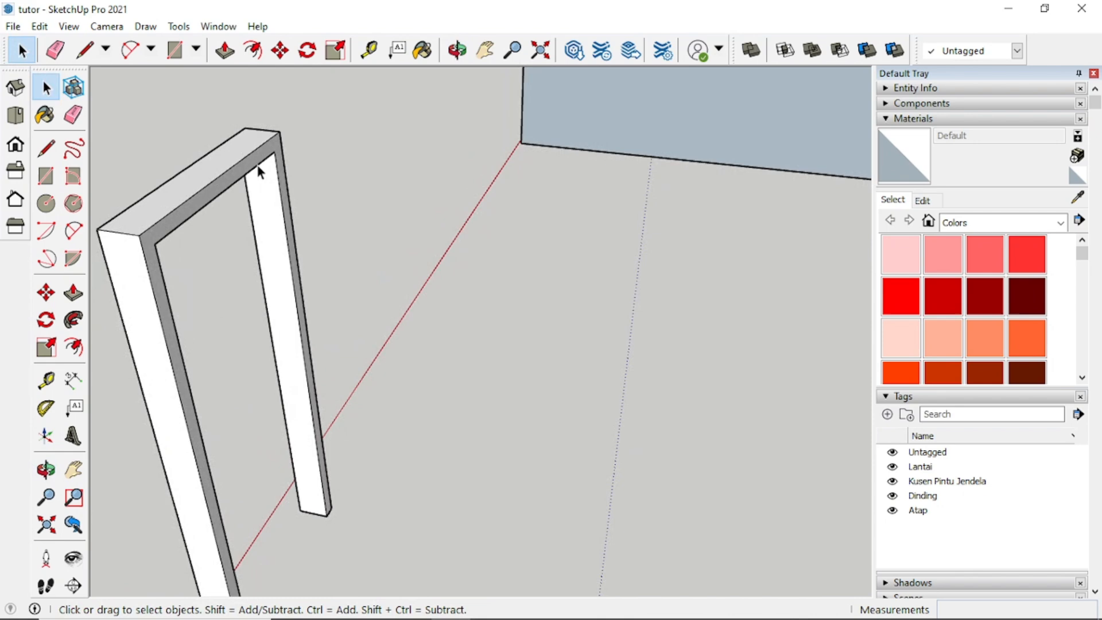
click(47, 148)
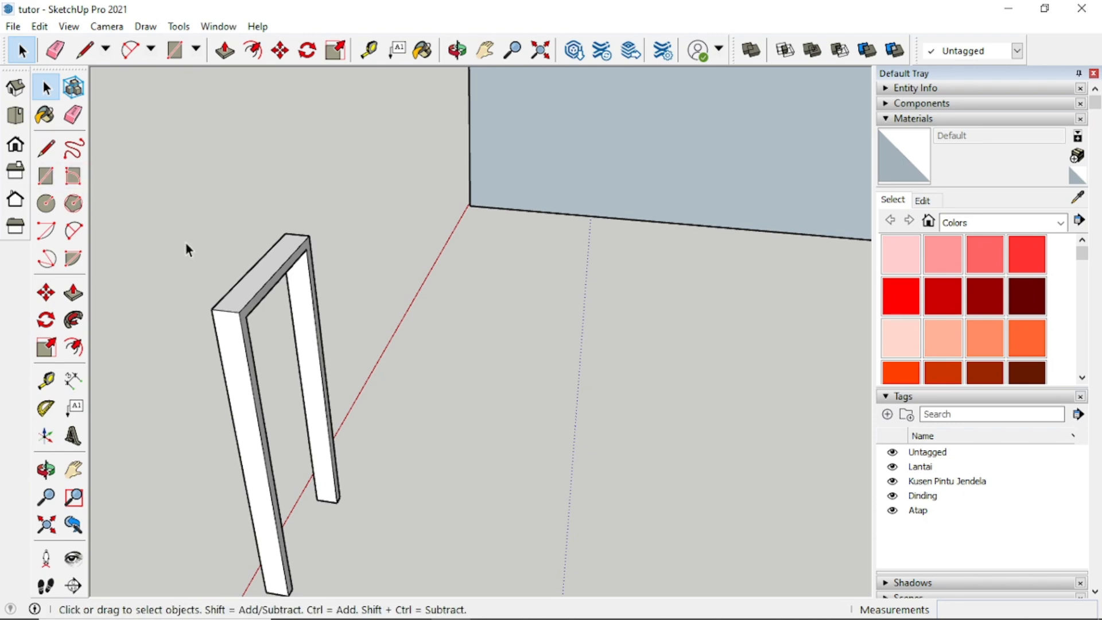
click(46, 176)
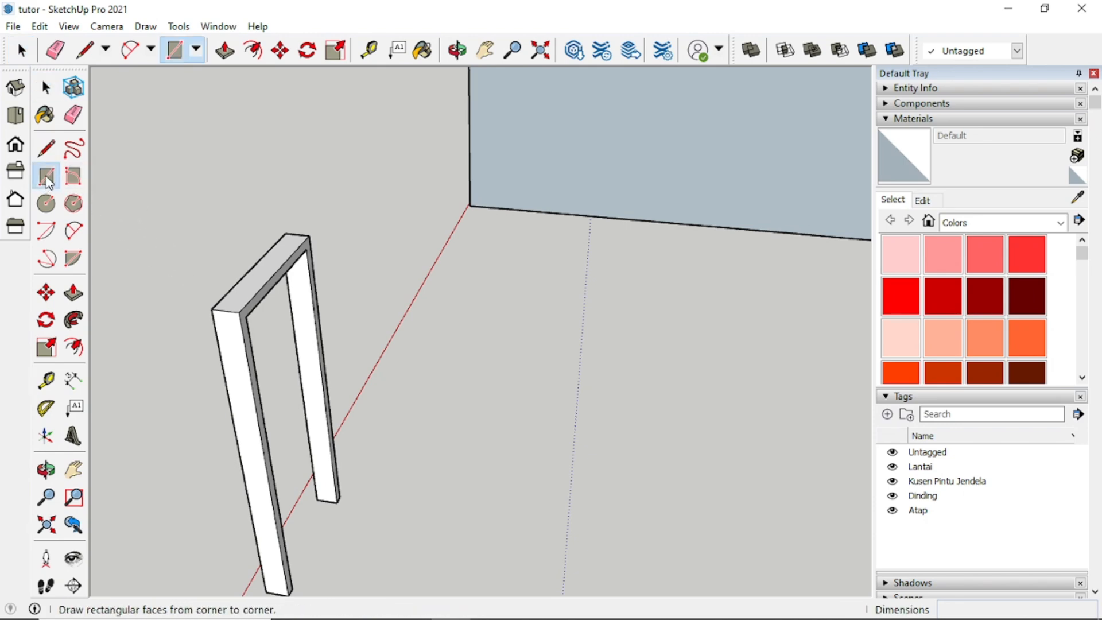
click(306, 249)
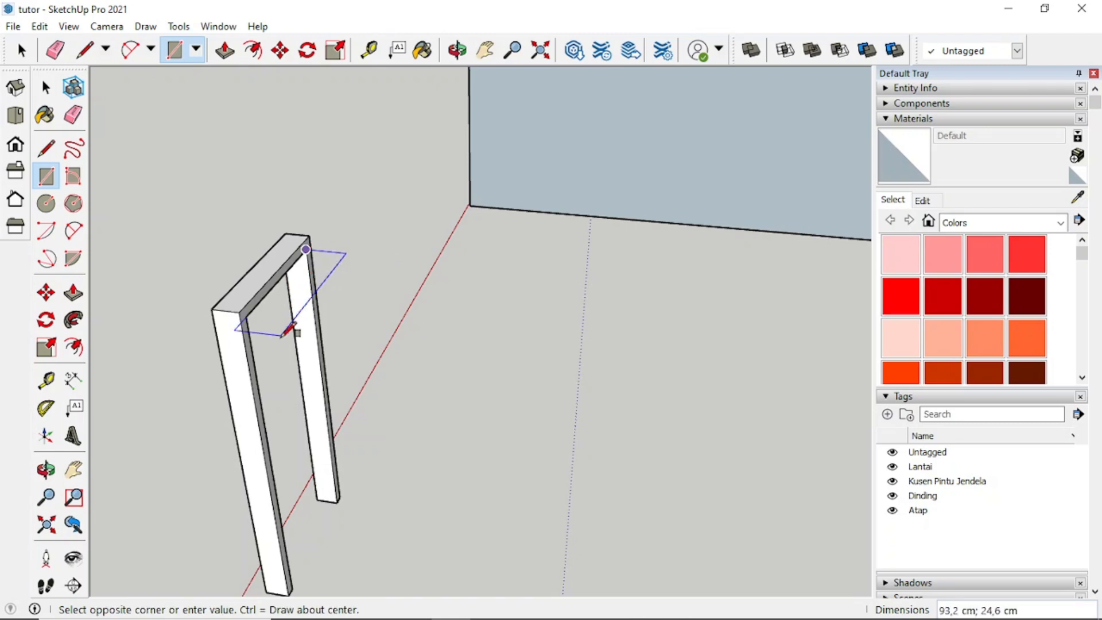
click(299, 585)
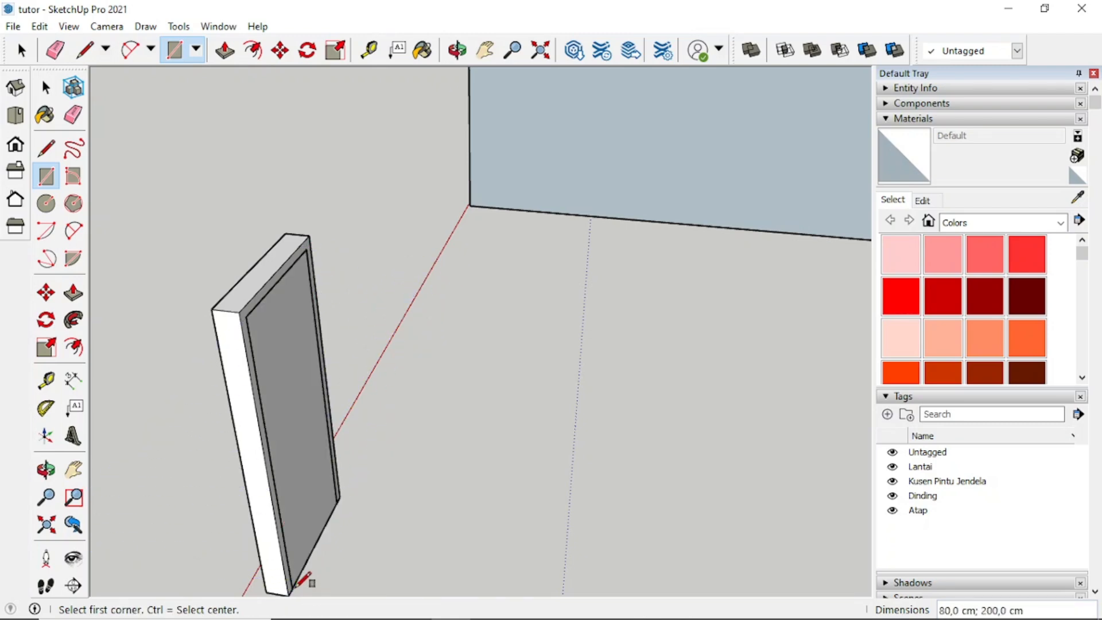
Step: Extrude the rectangle in the door opening 10 cm with Push/Pull toward the front of the frame
key(space)
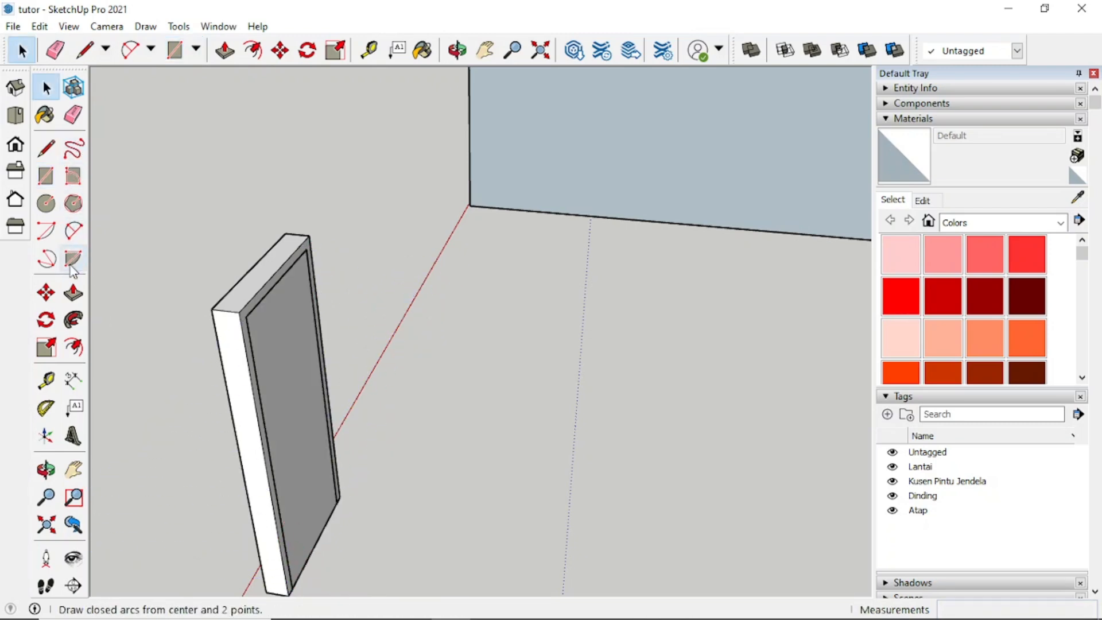
click(73, 293)
click(295, 386)
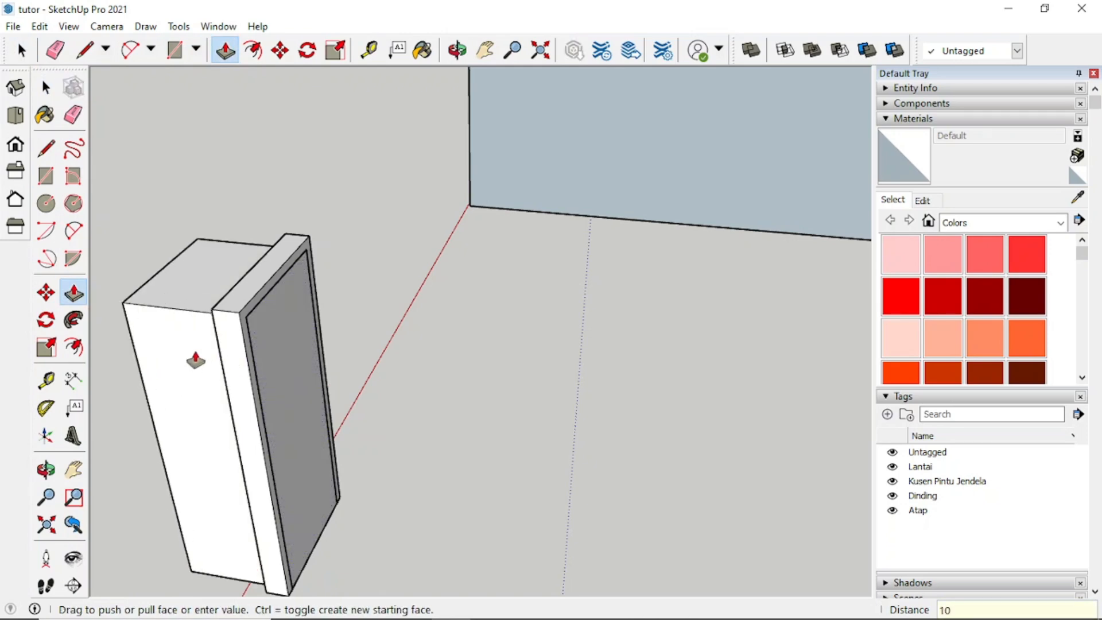
key(Escape)
middle_drag(291, 420, 545, 365)
key(space)
Step: Place a Tape Measure guide across the base of the door opening between the frame's front inner bottom corners
scroll(527, 306, down, 1)
scroll(530, 376, up, 1)
click(49, 382)
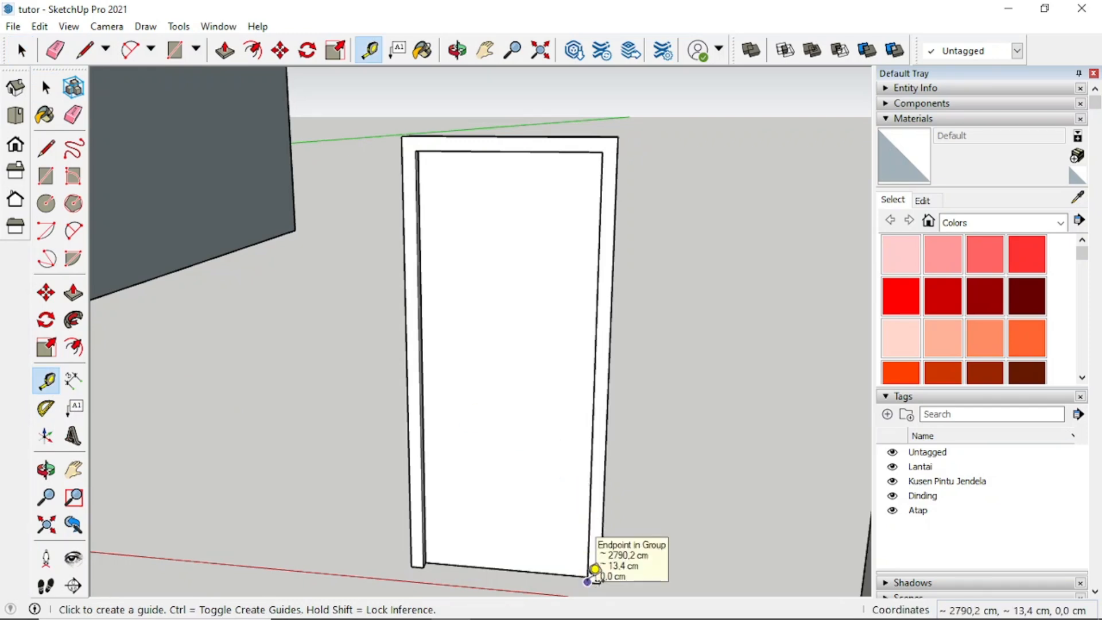
click(591, 579)
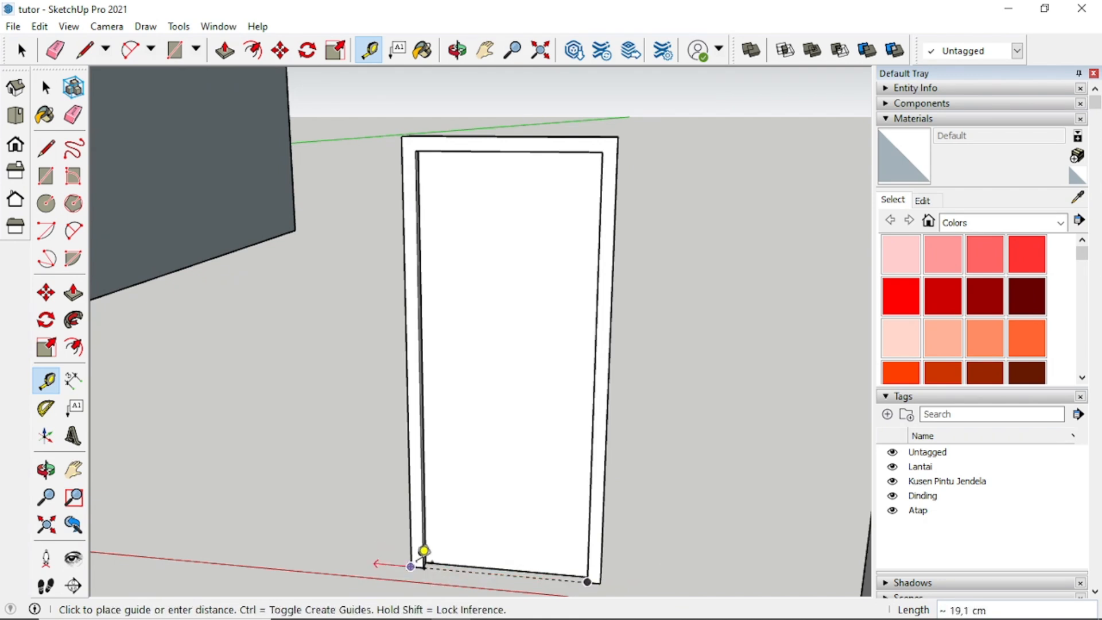
click(424, 567)
Step: Move the guide 100 cm up to the midpoint of the door frame's inner vertical edge
key(space)
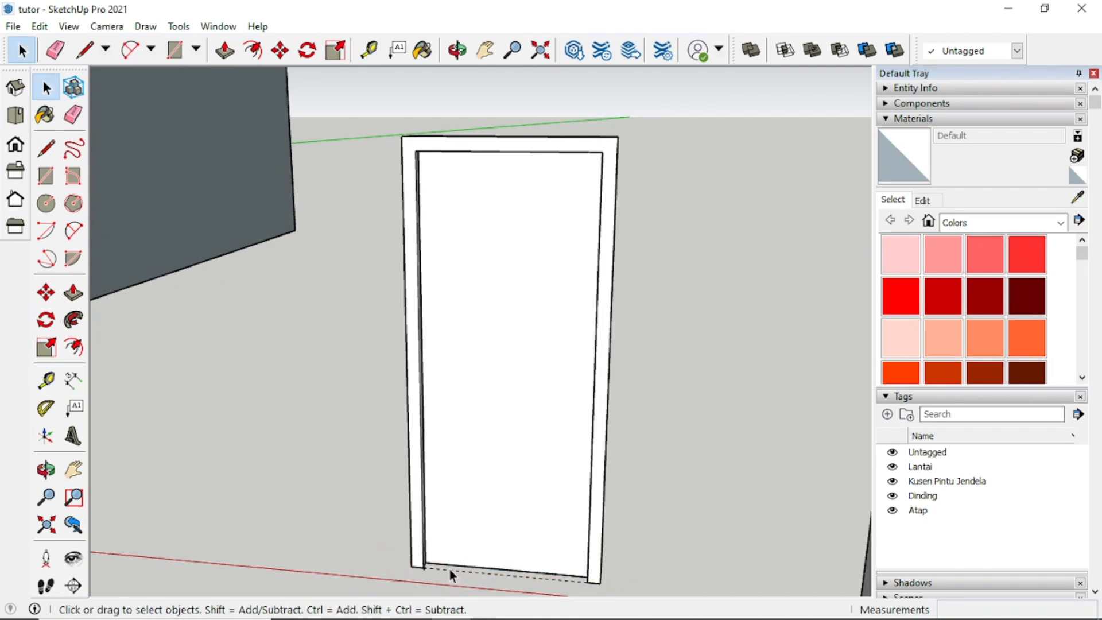
key(m)
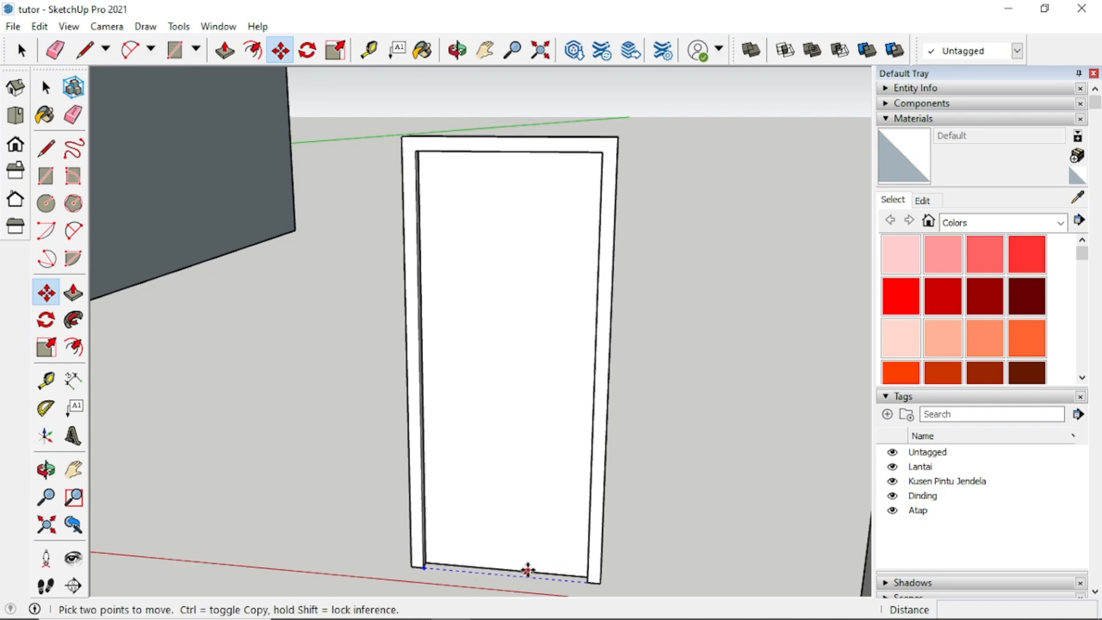
click(587, 582)
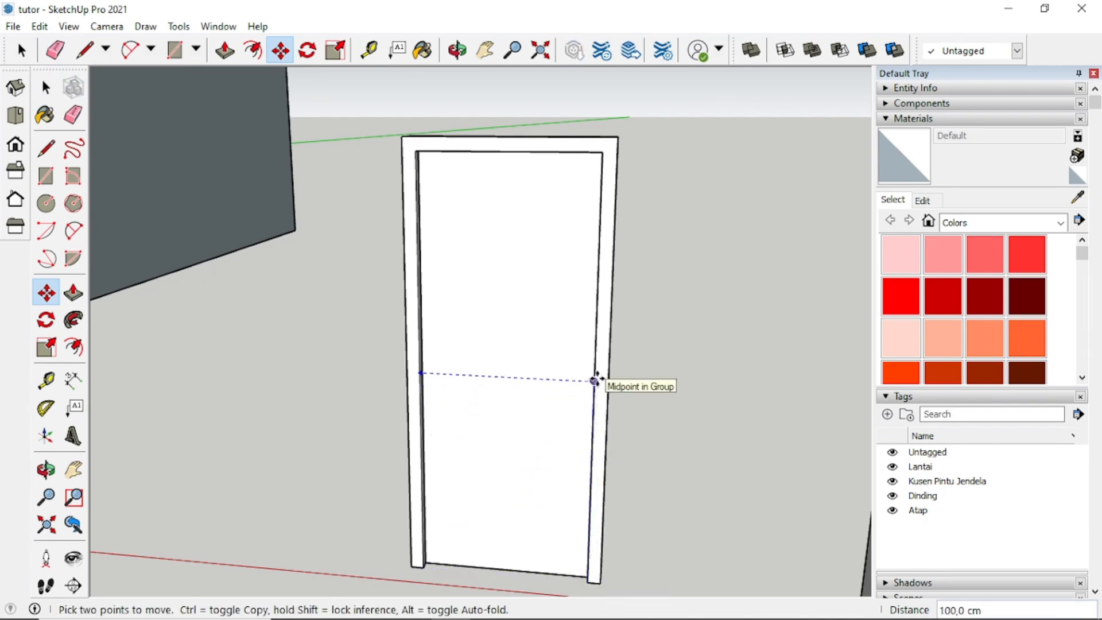
Step: Set the raised guide's move distance to exactly 100 cm from the base of the door opening
middle_drag(595, 380, 604, 344)
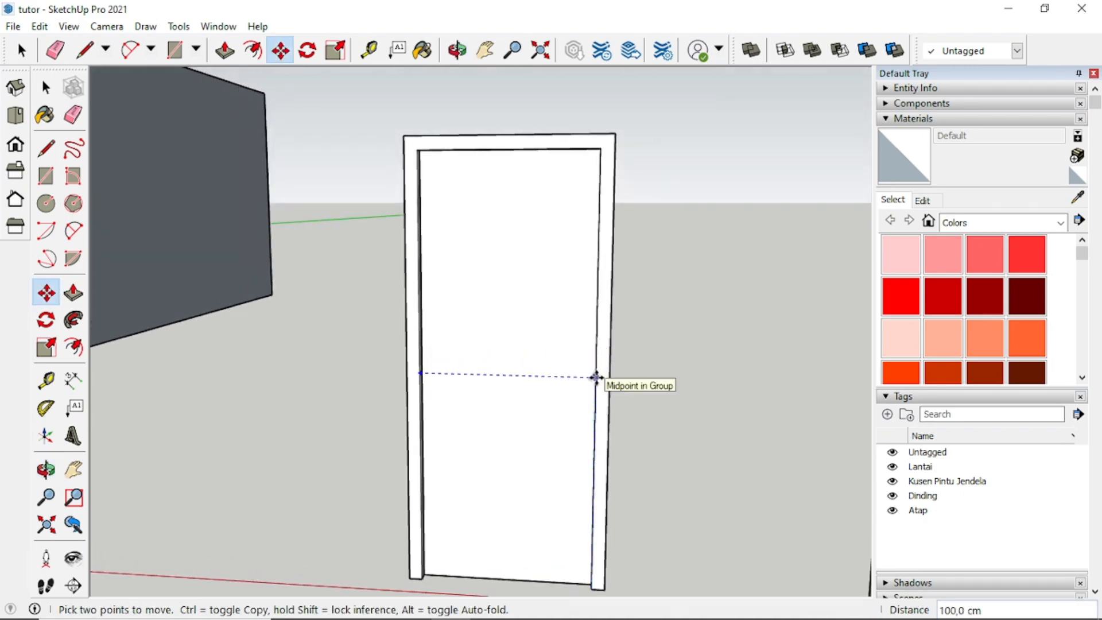
text(100)
key(Return)
key(space)
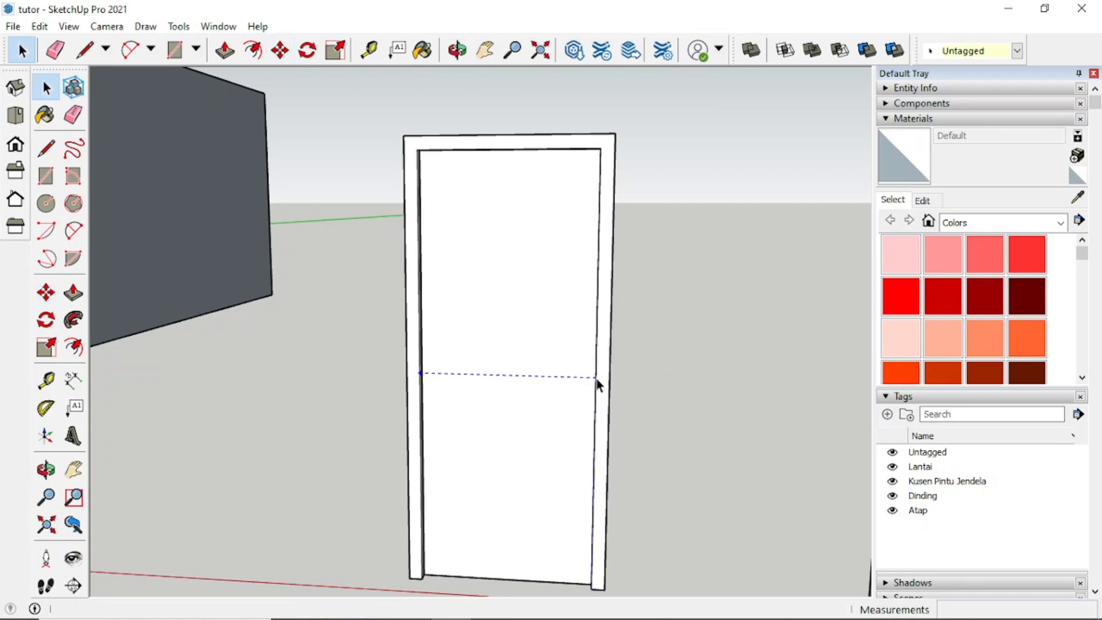
middle_drag(531, 372, 374, 394)
scroll(507, 379, up, 4)
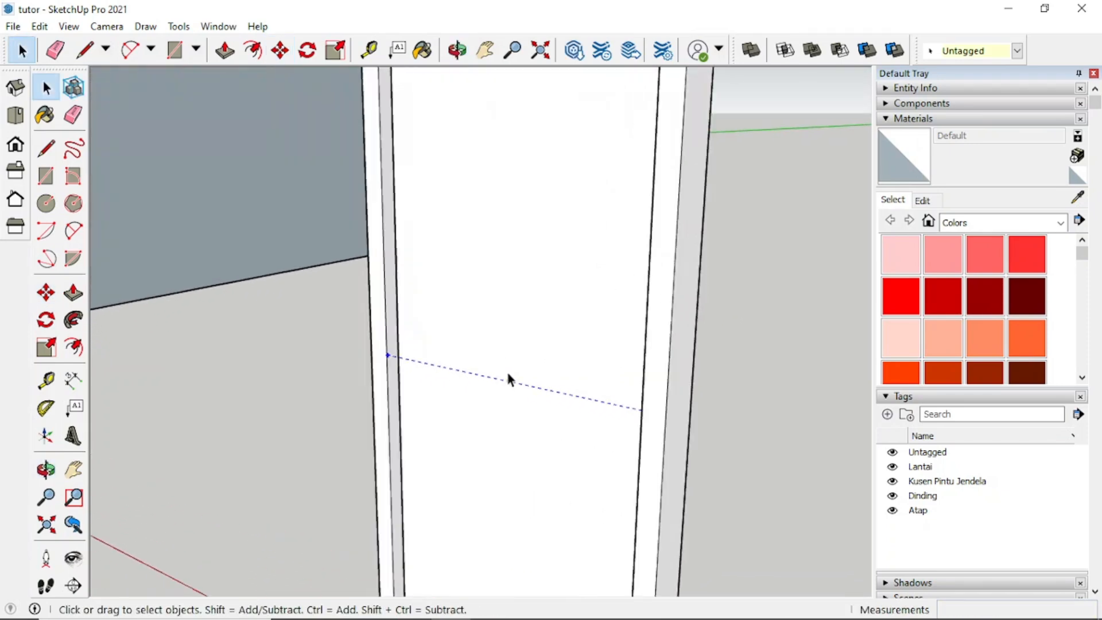
key(m)
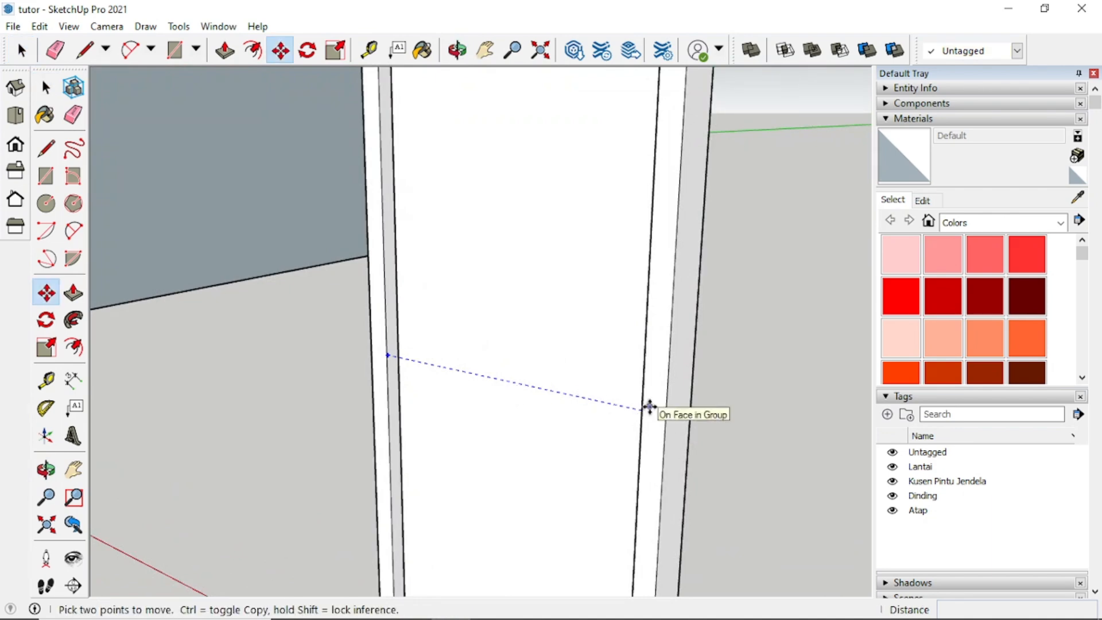
middle_drag(639, 411, 733, 364)
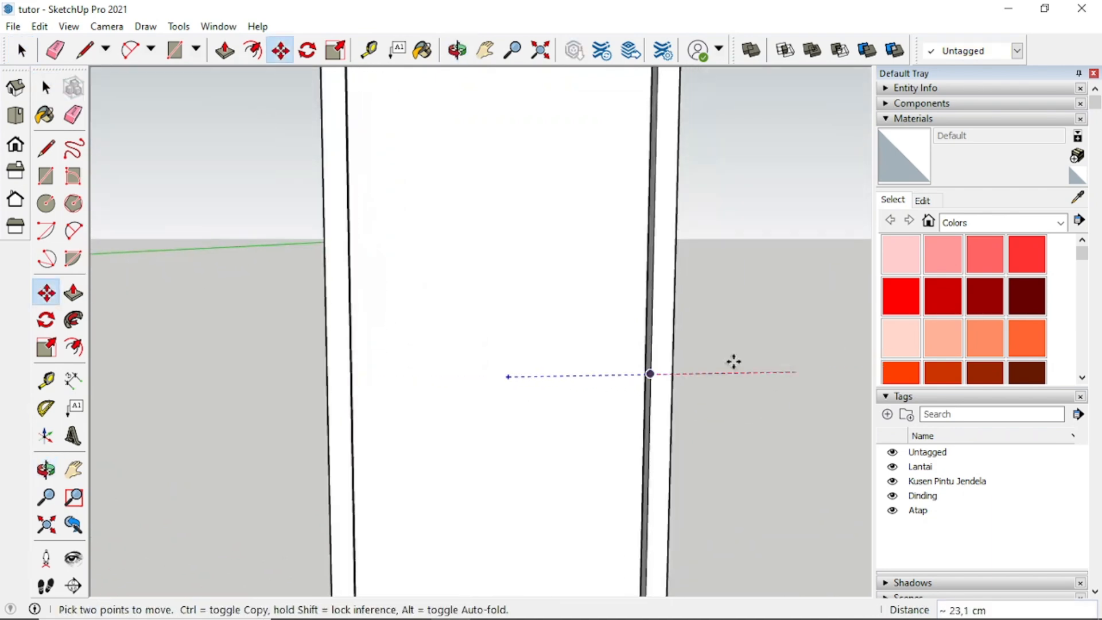
key(space)
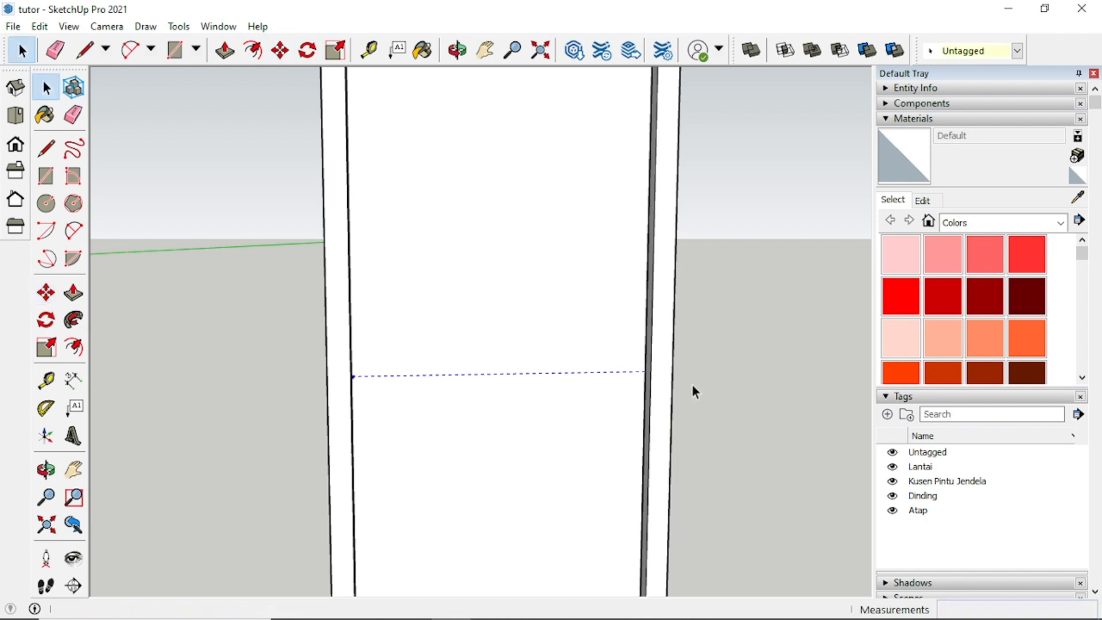
Step: Draw a handle rectangle 20 cm high and 5 cm wide on the door face, just above the guide near the right jamb
click(46, 176)
click(555, 330)
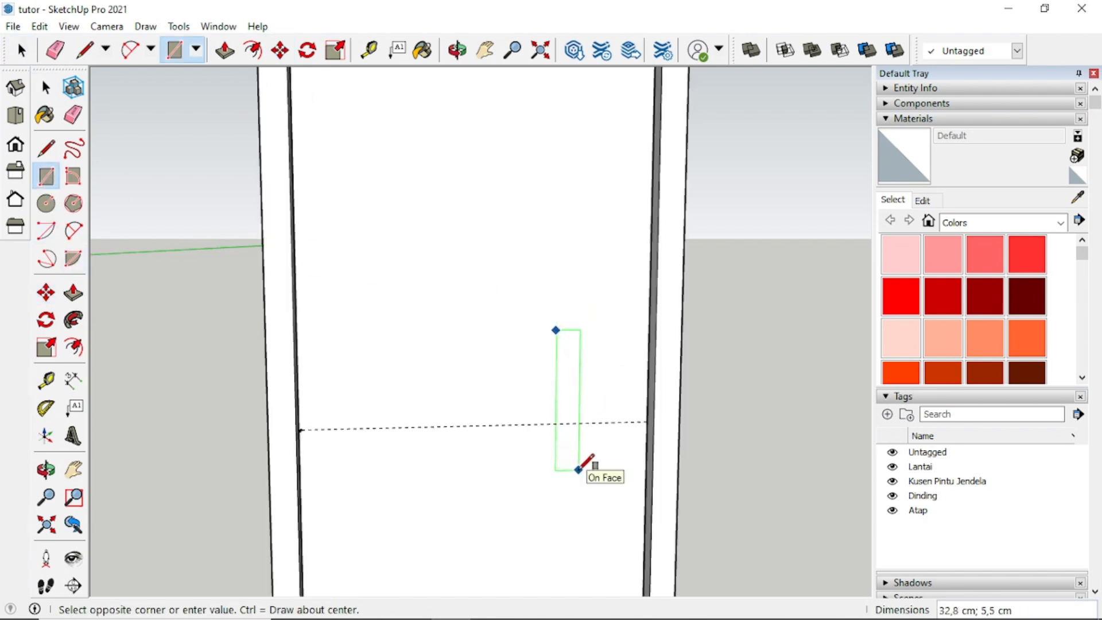
text(1)
key(BackSpace)
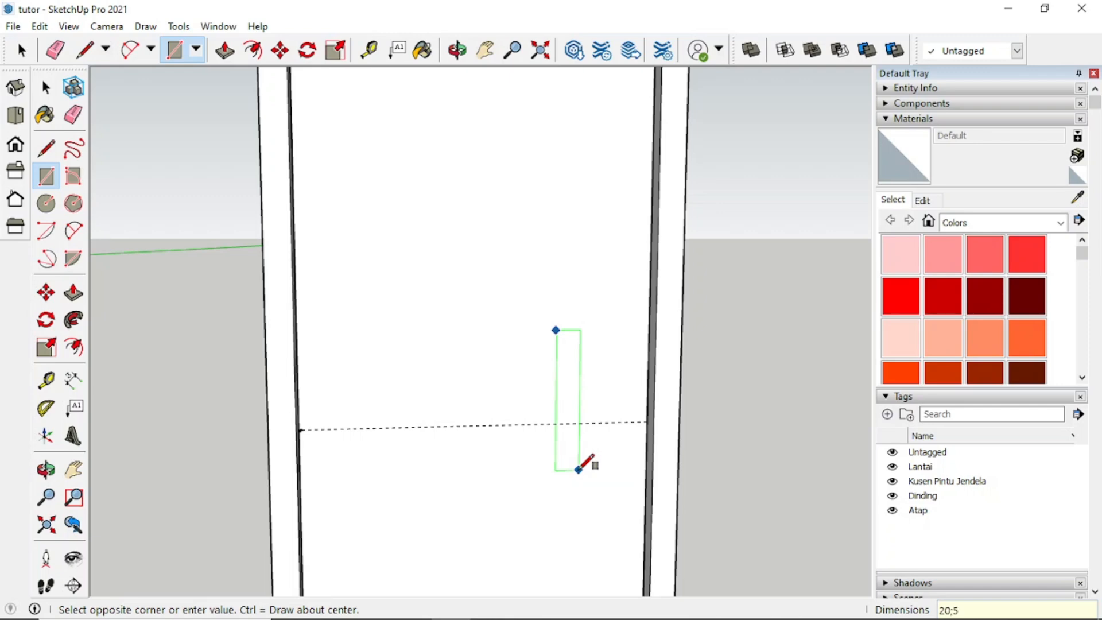
key(Return)
key(space)
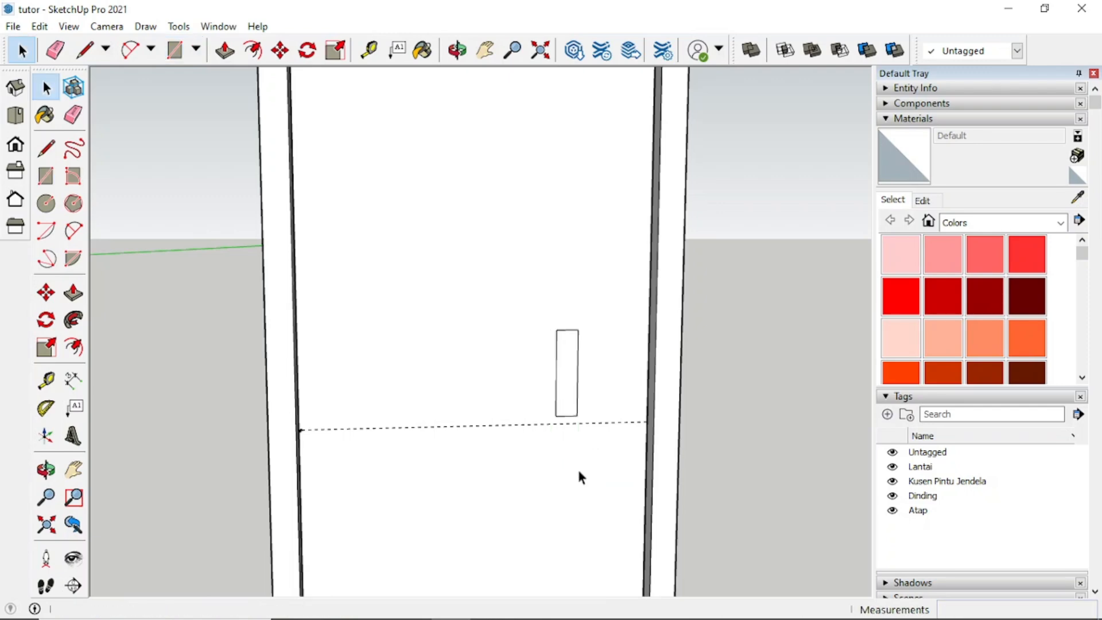
Step: Move the handle rectangle's edges toward the right jamb so the midpoint of its right edge lies on the guide
click(577, 383)
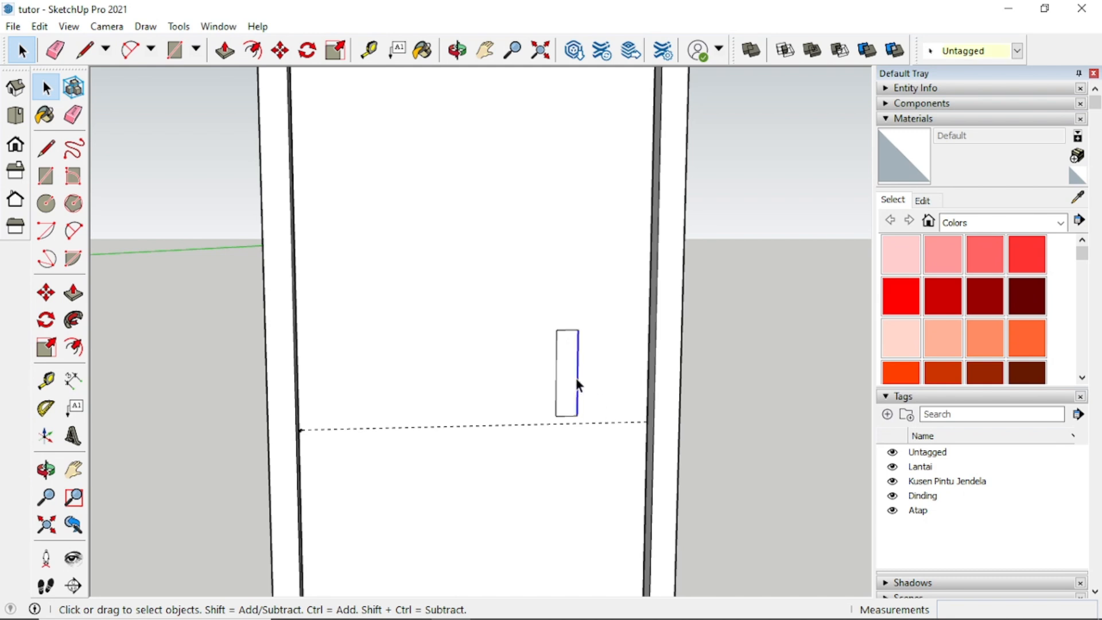
click(569, 414)
ctrl+click(555, 397)
key(m)
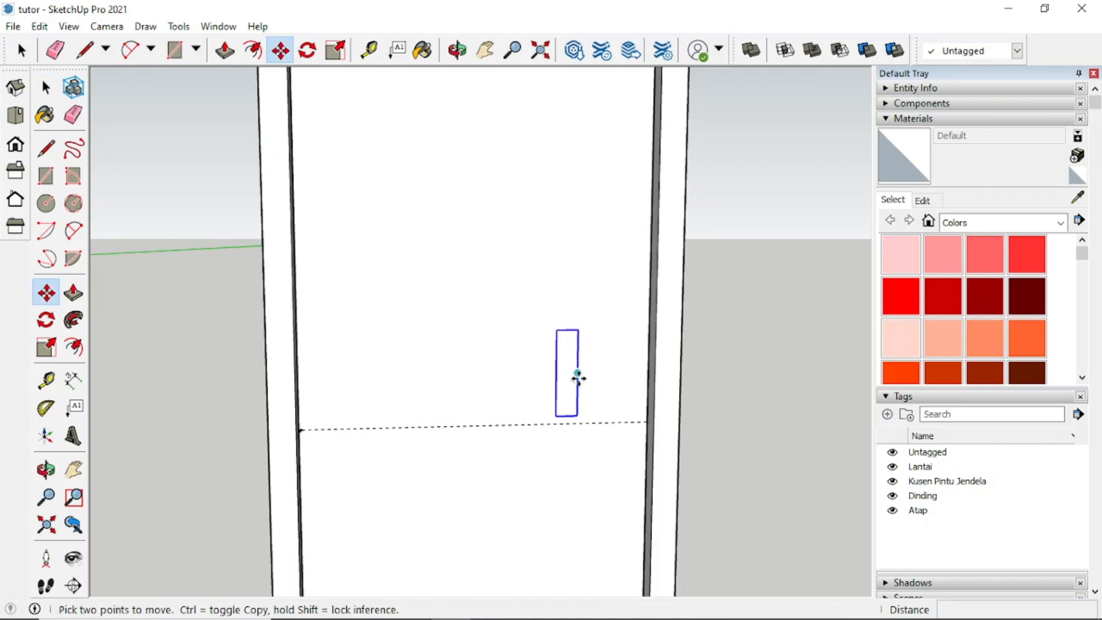
click(578, 374)
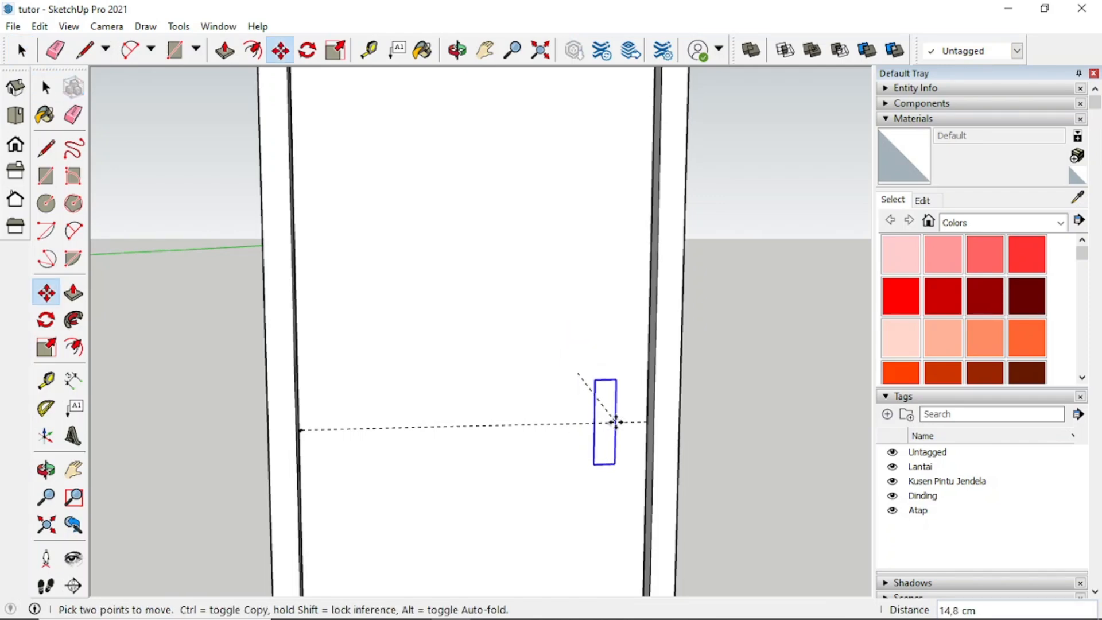
click(615, 421)
scroll(624, 470, down, 2)
scroll(621, 456, up, 2)
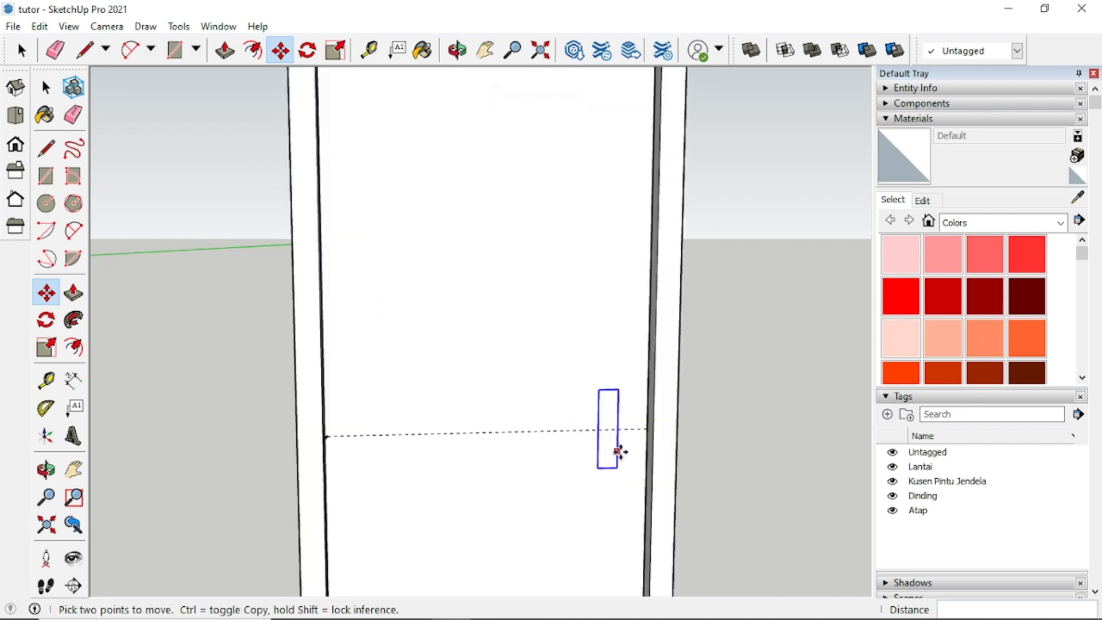
key(space)
Step: Extrude the handle rectangle 5 cm out from the door face with Push/Pull
click(73, 294)
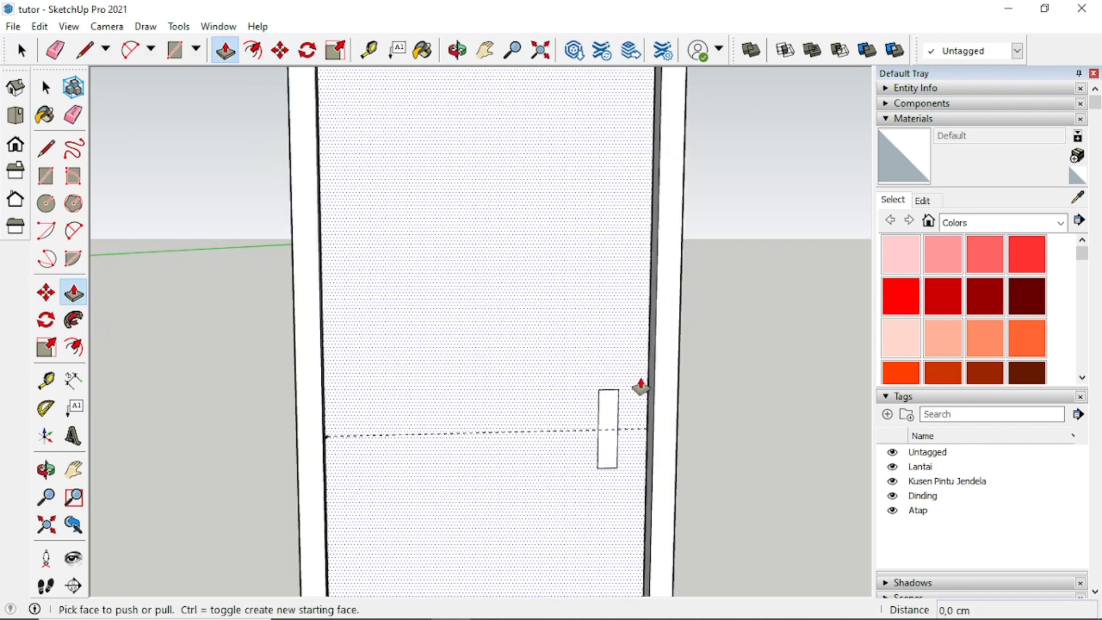
click(608, 410)
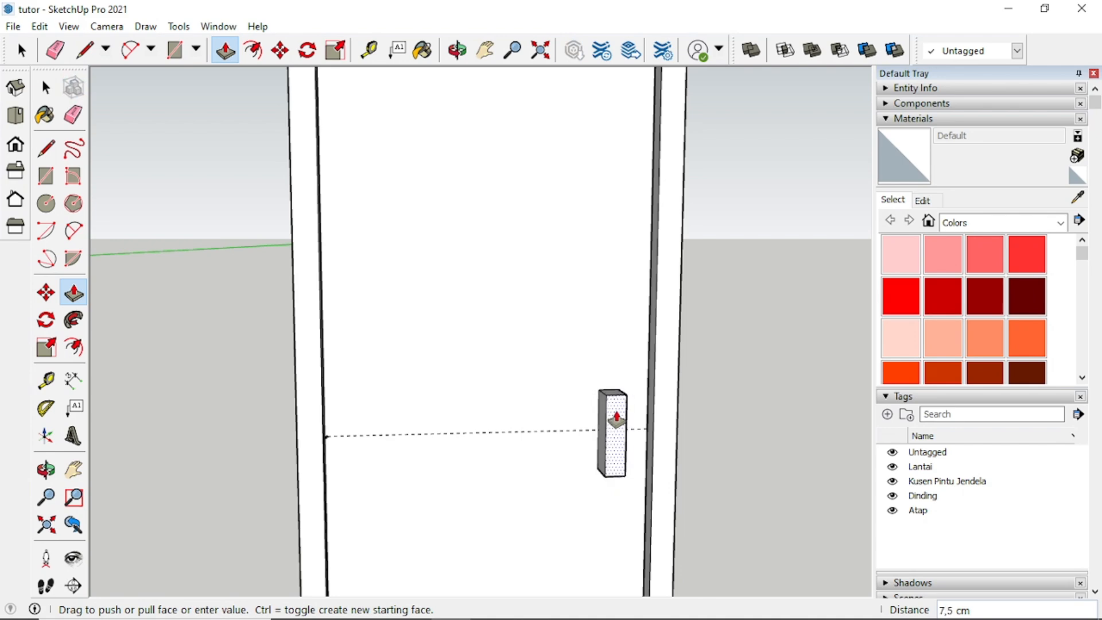
text(5)
key(Return)
Step: Offset the outline of the handle block's inner side face, facing the opposite jamb, 2 cm inward
middle_drag(546, 436, 733, 427)
scroll(571, 445, up, 1)
middle_drag(568, 419, 775, 396)
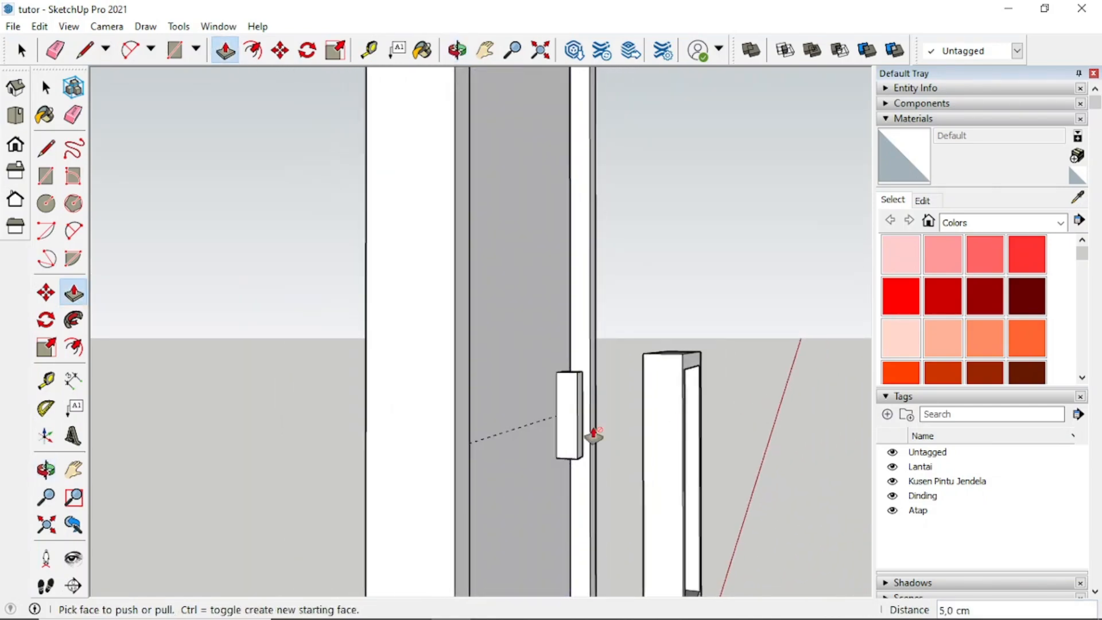
middle_drag(594, 434, 573, 395)
scroll(574, 395, up, 2)
key(space)
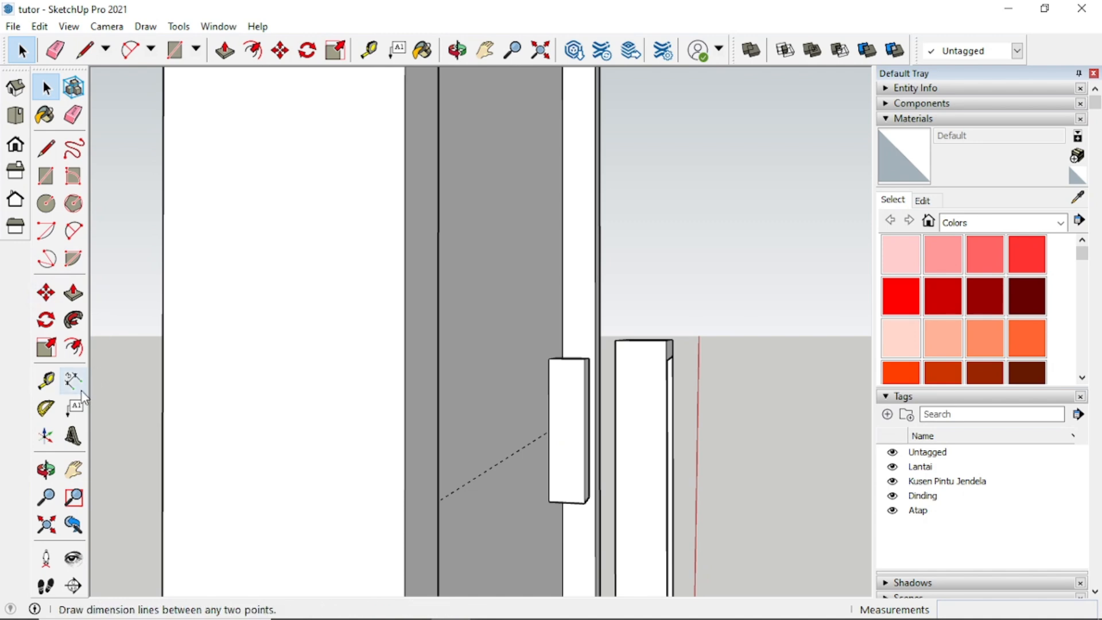
click(81, 351)
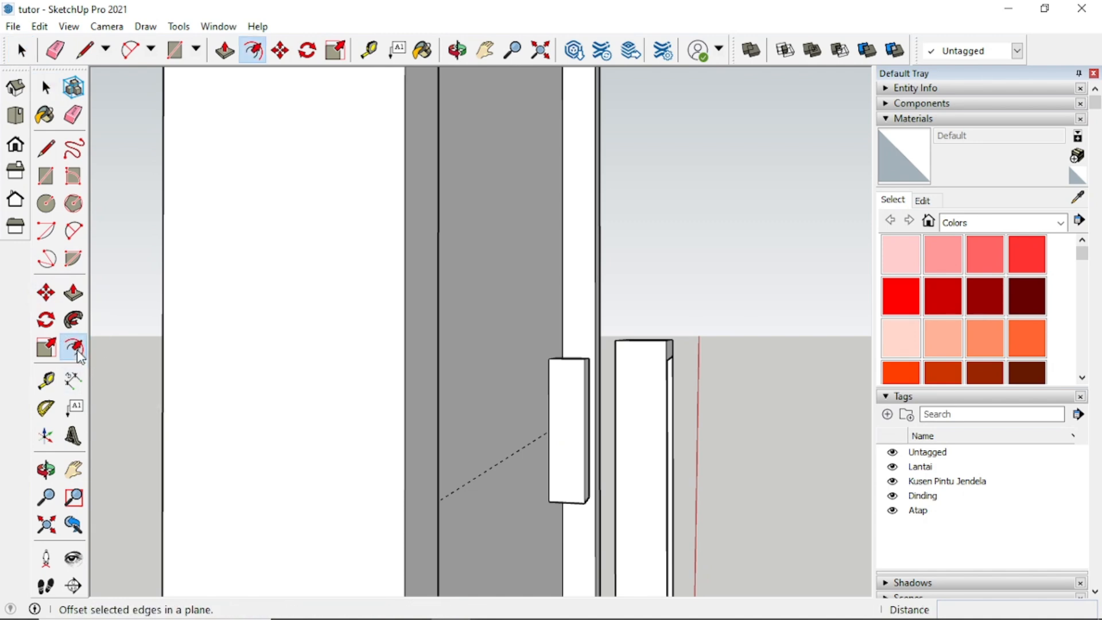
click(567, 404)
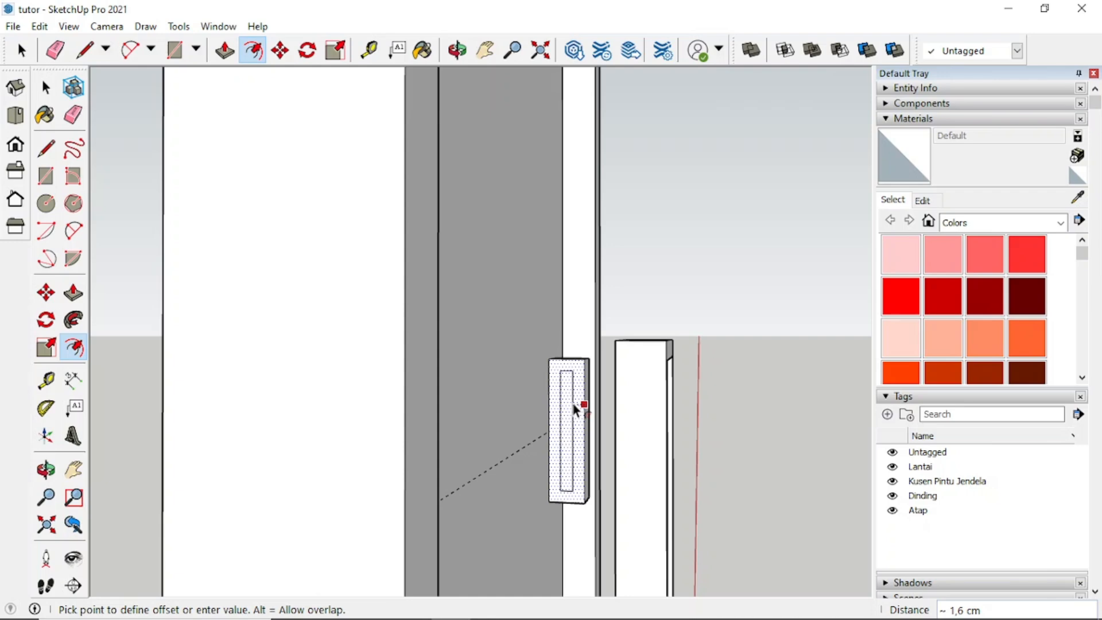
text(2)
key(Return)
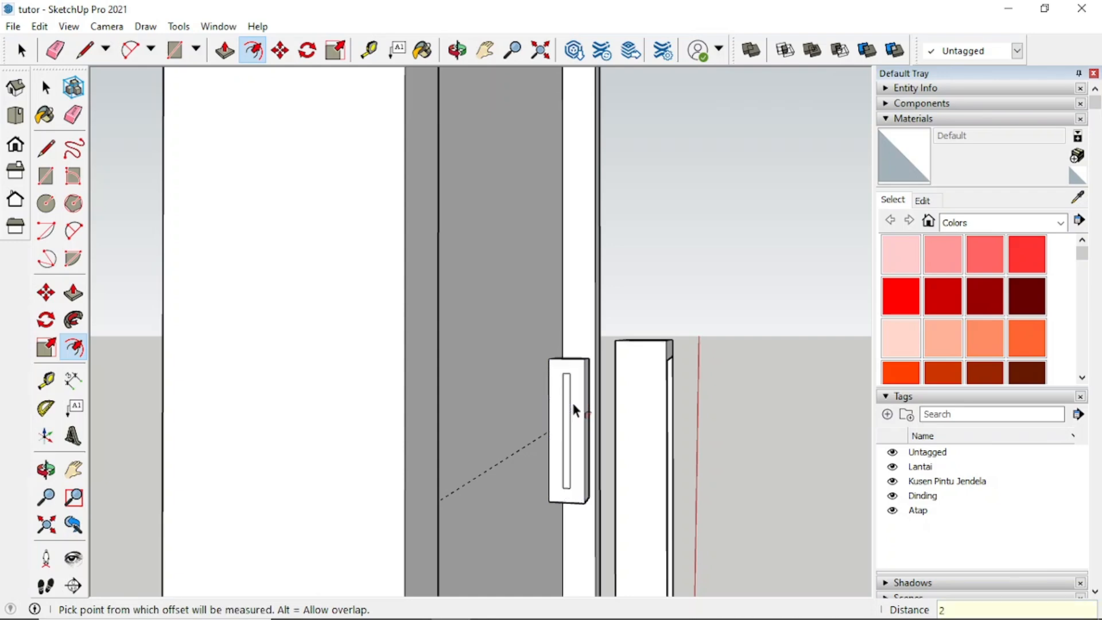
key(space)
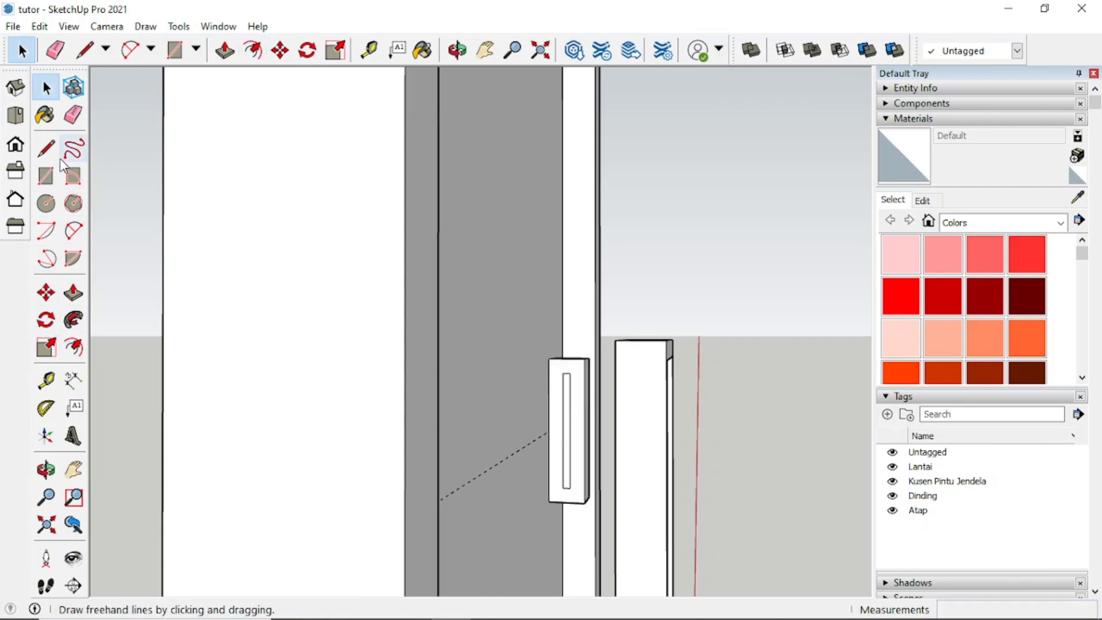
Step: Draw two 2 cm lines joining the inner outline's upper and lower door-side corners to the side face's edge at the door
click(46, 148)
click(561, 374)
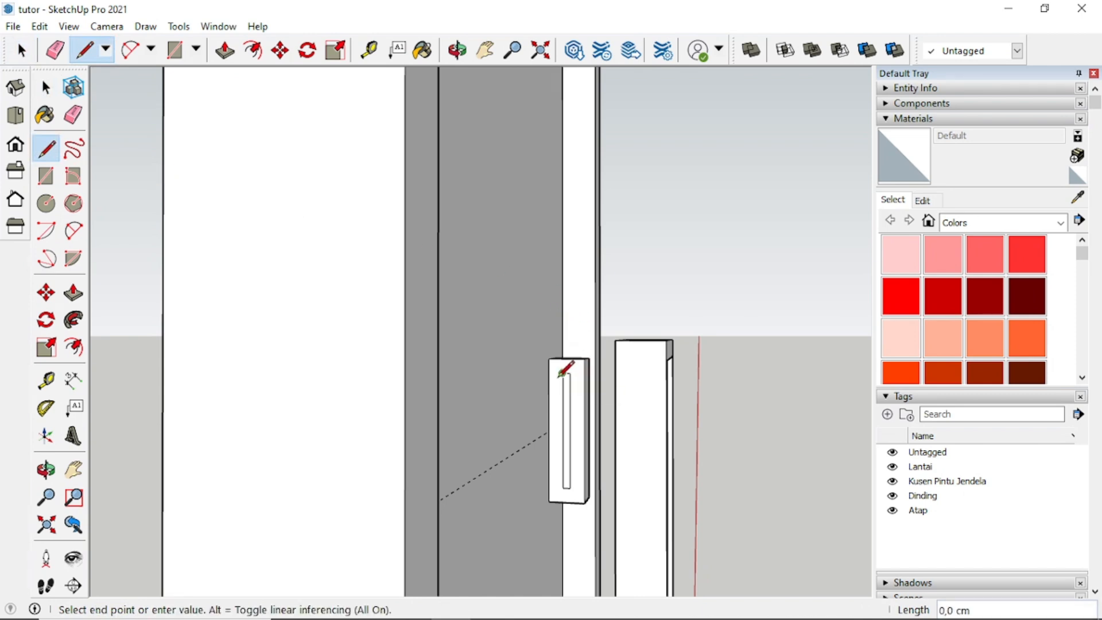
click(549, 373)
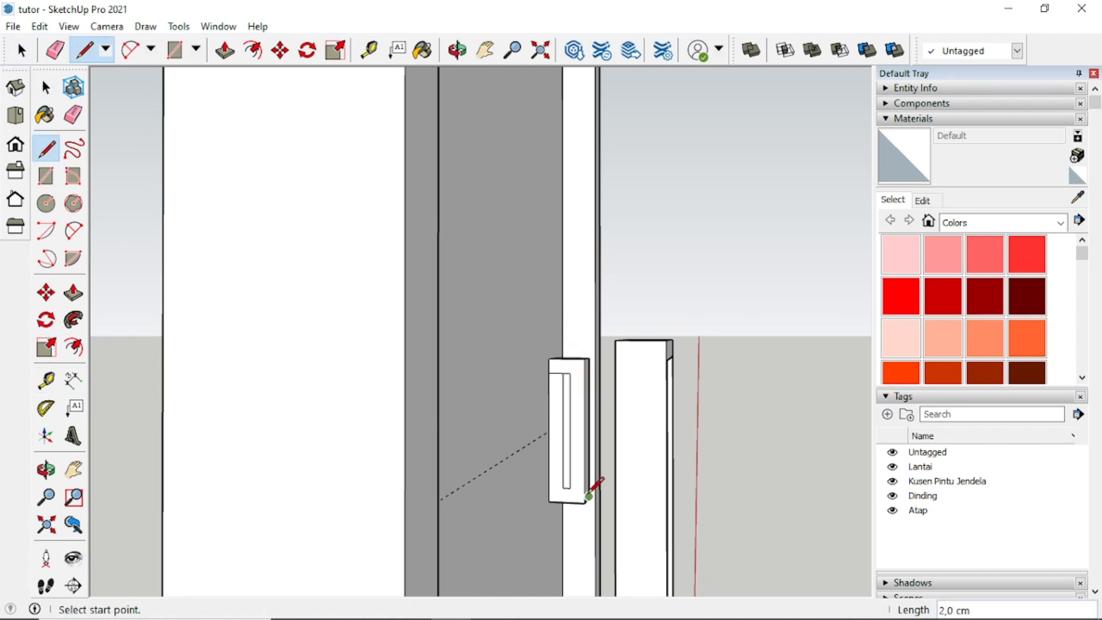
click(562, 487)
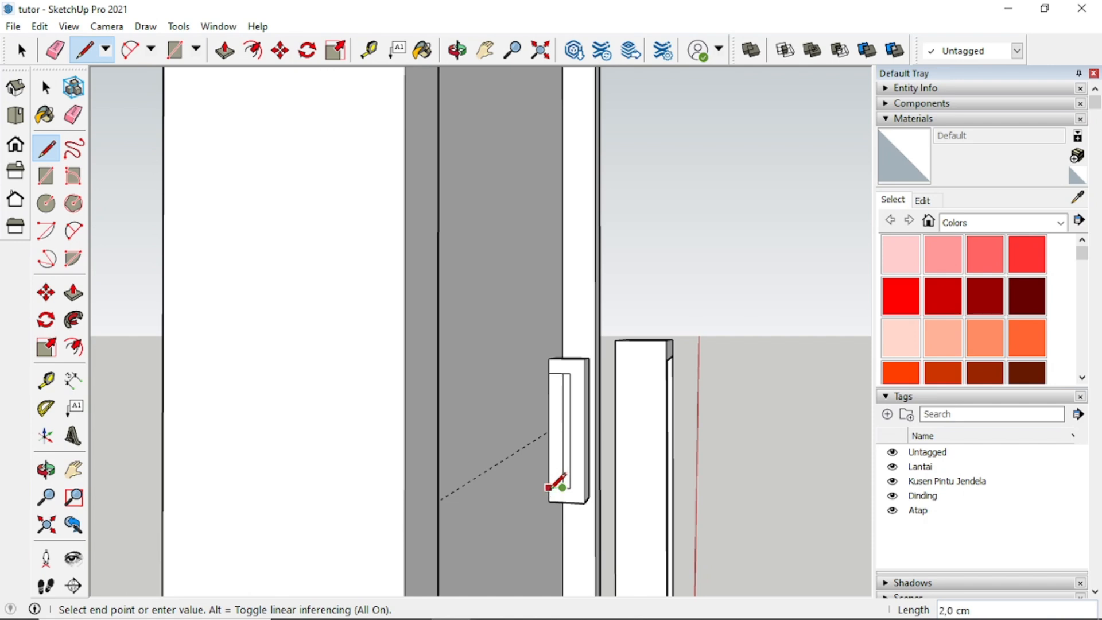
click(551, 487)
key(space)
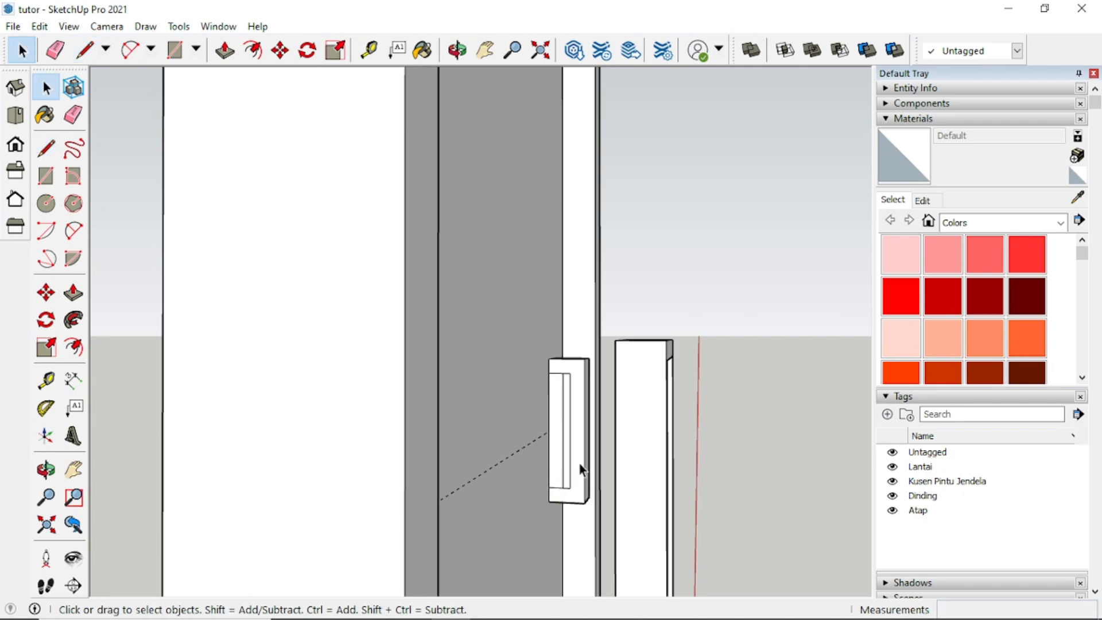
Step: Erase the inner outline's vertical edge nearest the door, between the two connecting lines on the handle's side face
key(e)
click(564, 424)
key(space)
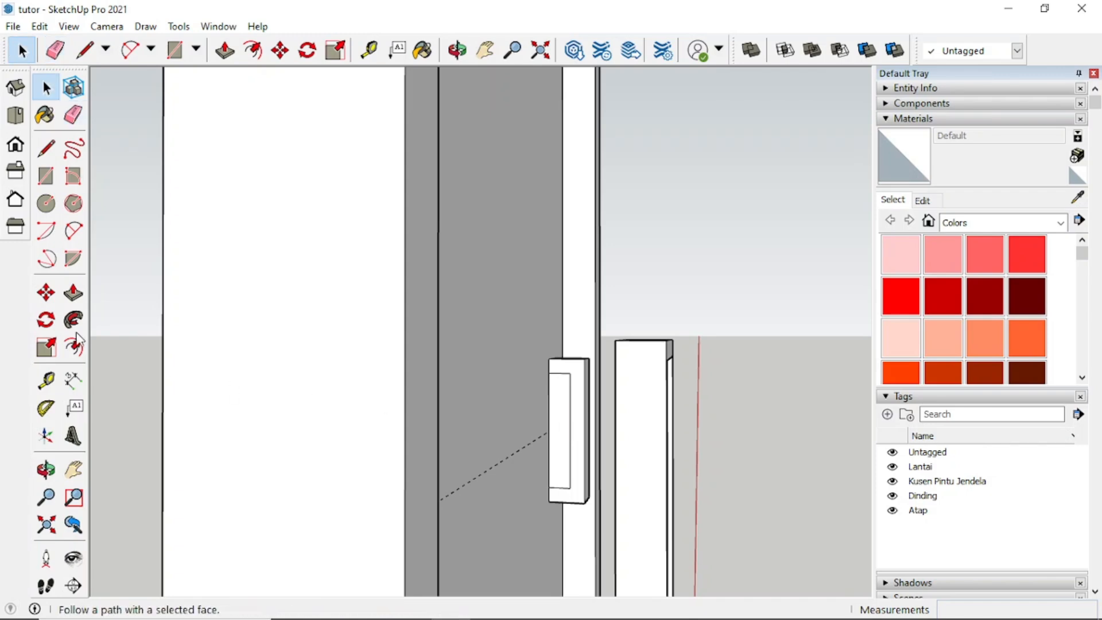
Step: Push the inner region of the handle's side face 5 cm through the block to cut the grip opening
click(73, 293)
click(568, 423)
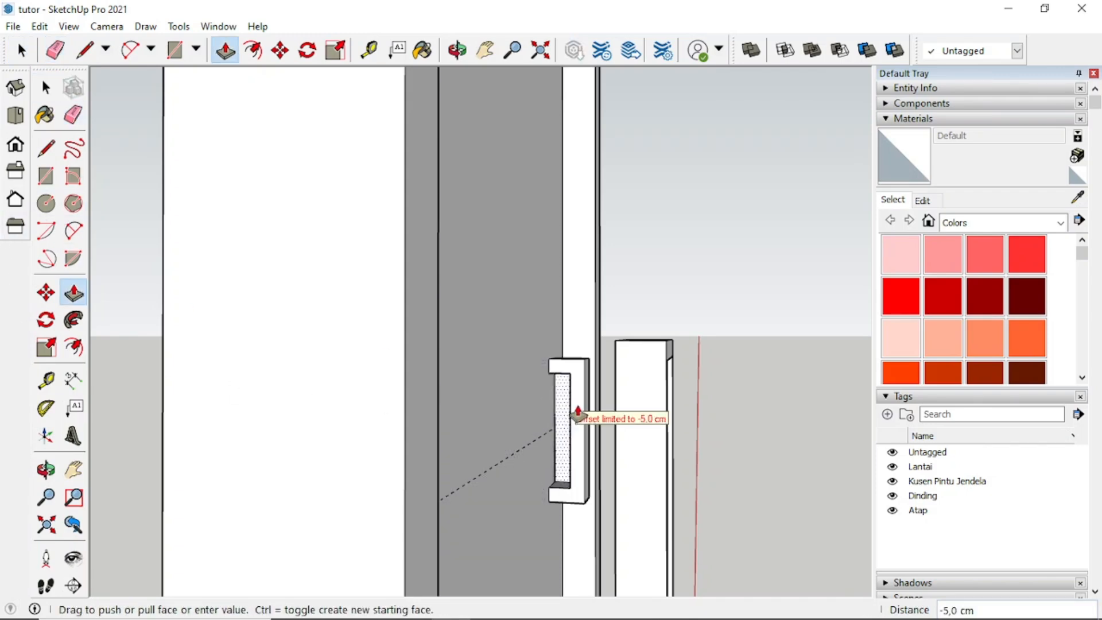
click(579, 408)
Step: Delete the dashed guide line crossing the door at handle height
middle_drag(578, 410, 361, 467)
scroll(339, 469, down, 5)
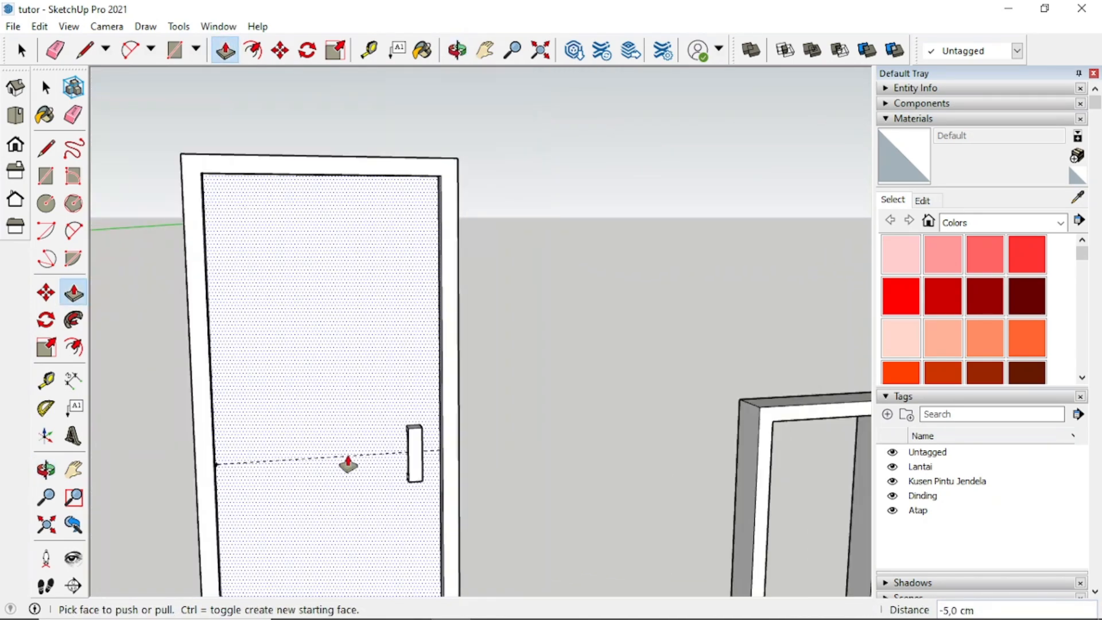
scroll(396, 453, down, 5)
key(space)
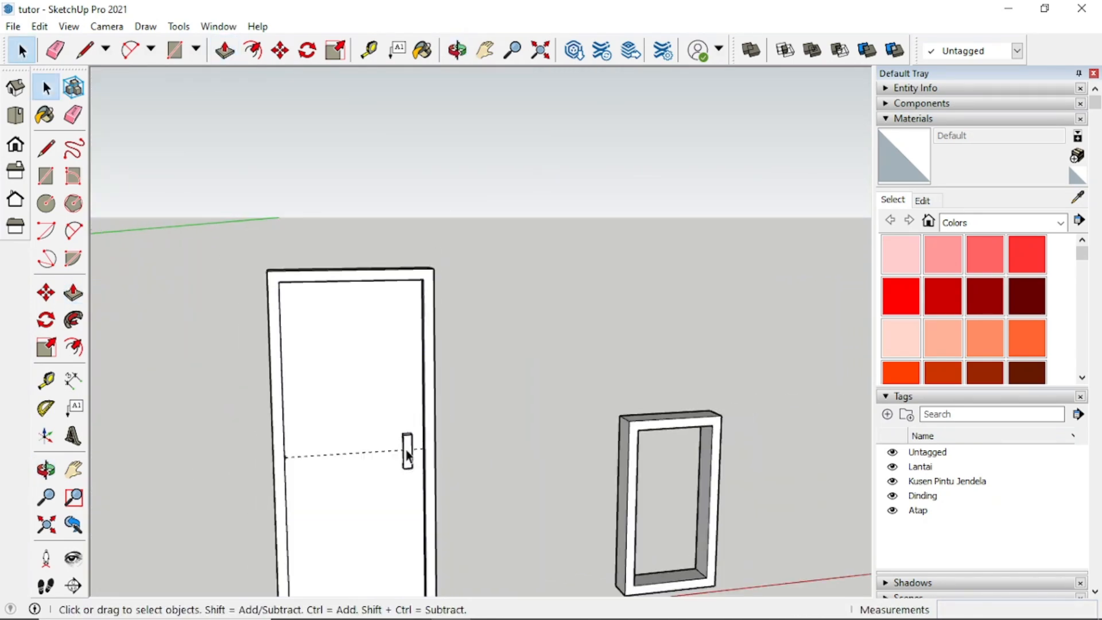
click(390, 454)
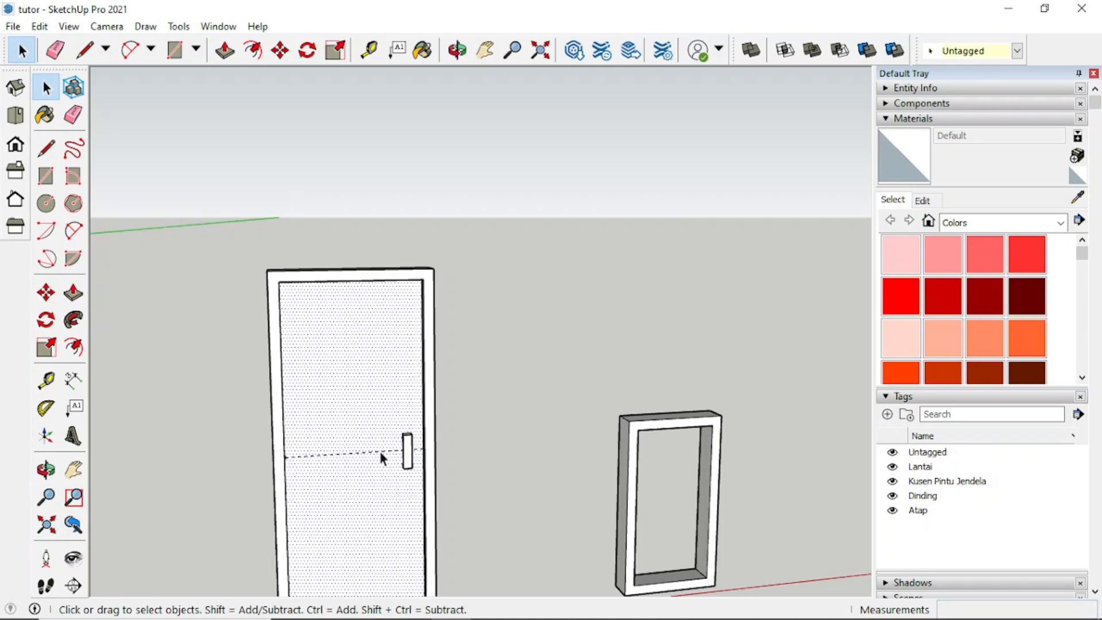
click(381, 453)
key(Delete)
Step: Draw a 50 x 100 cm rectangle filling the window frame's opening, from front inner upper corner to opposite lower corner
scroll(382, 454, down, 3)
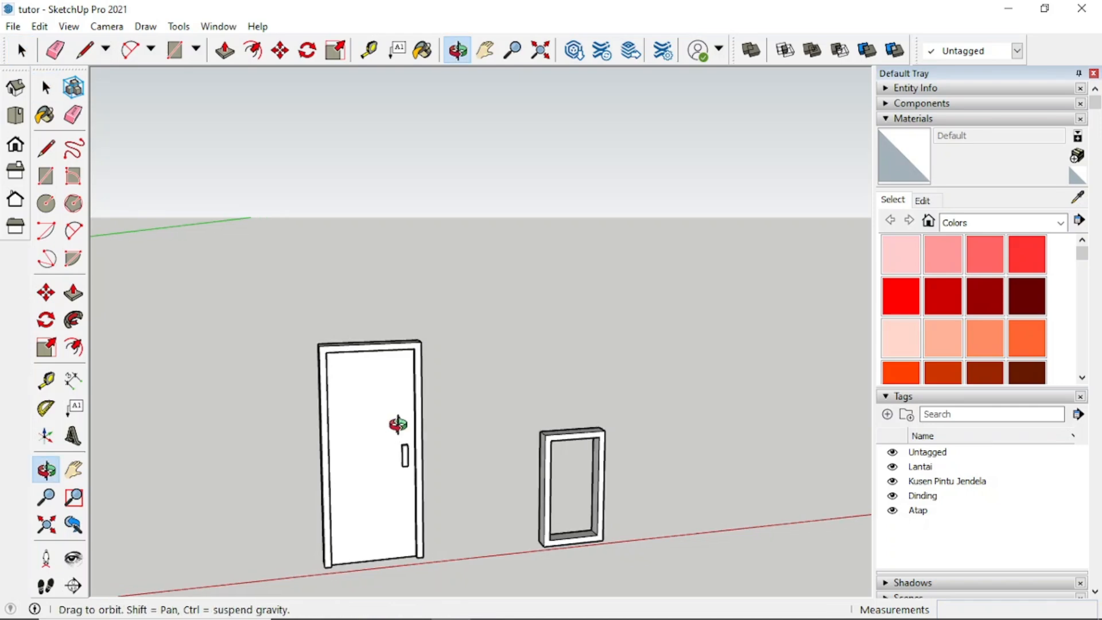
shift+middle_drag(406, 443, 369, 388)
scroll(502, 462, up, 2)
key(r)
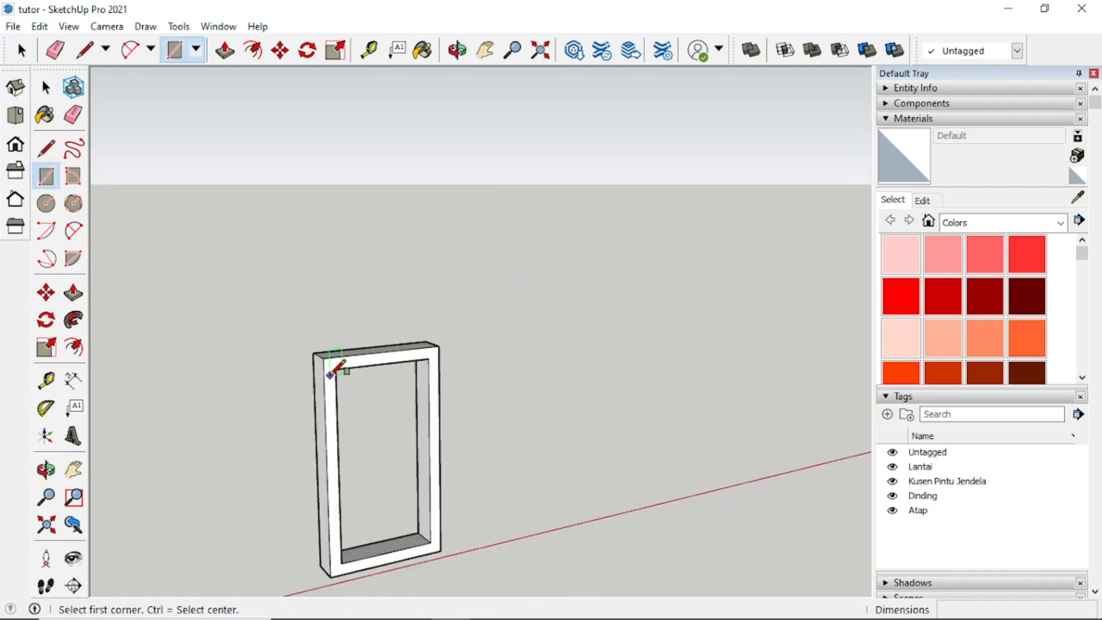
click(335, 368)
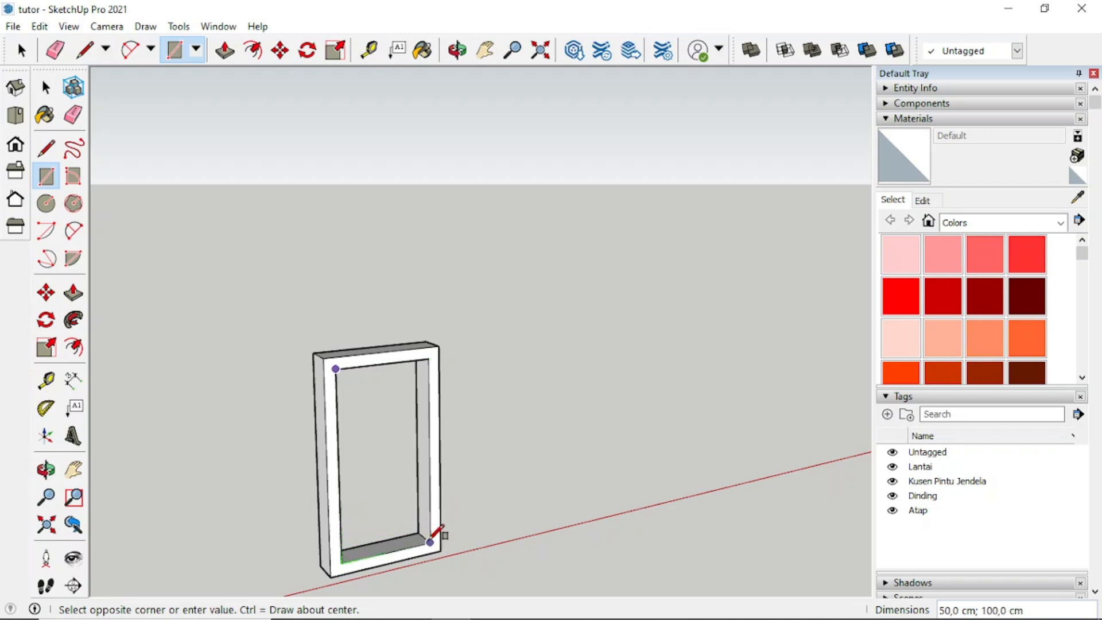
click(431, 541)
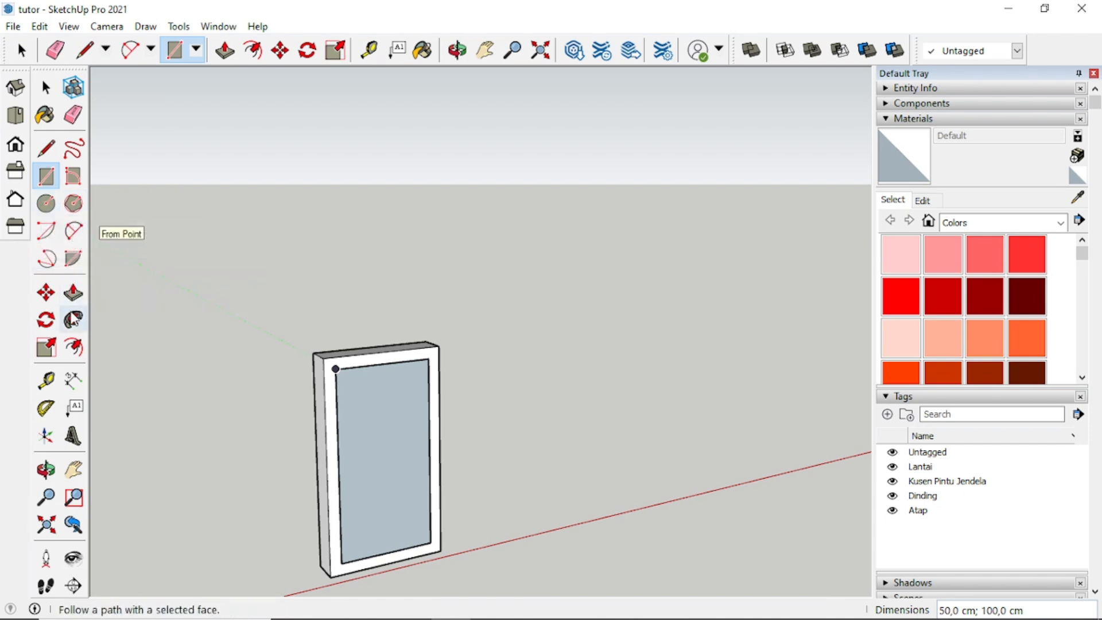
Step: Offset the outline of the rectangle in the window frame's opening 10 cm inward
click(73, 347)
click(412, 422)
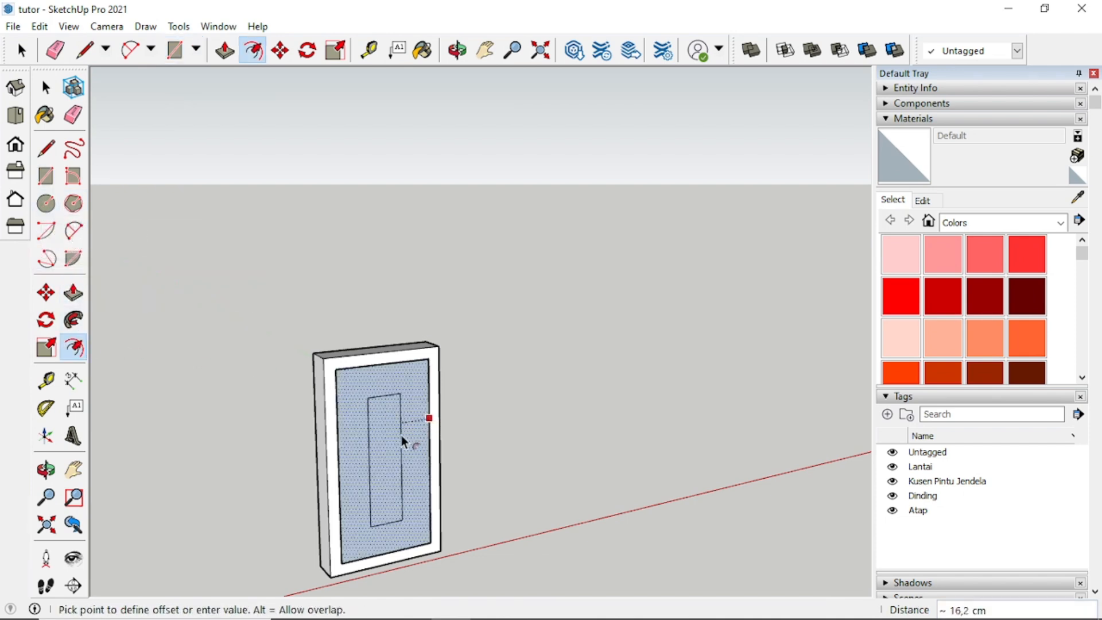
text(10)
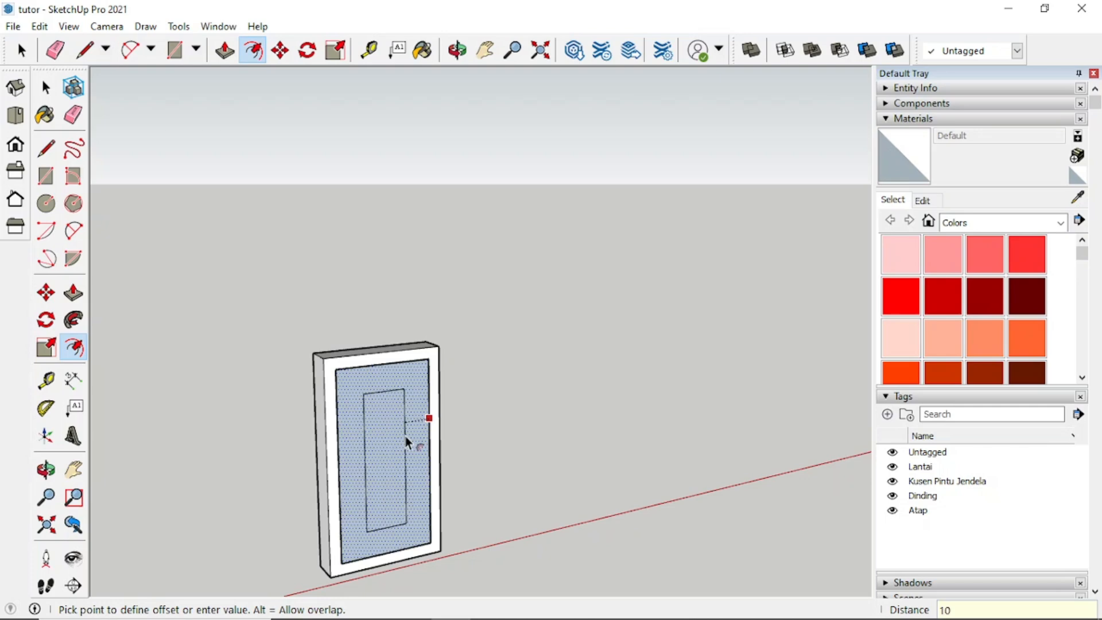
key(Return)
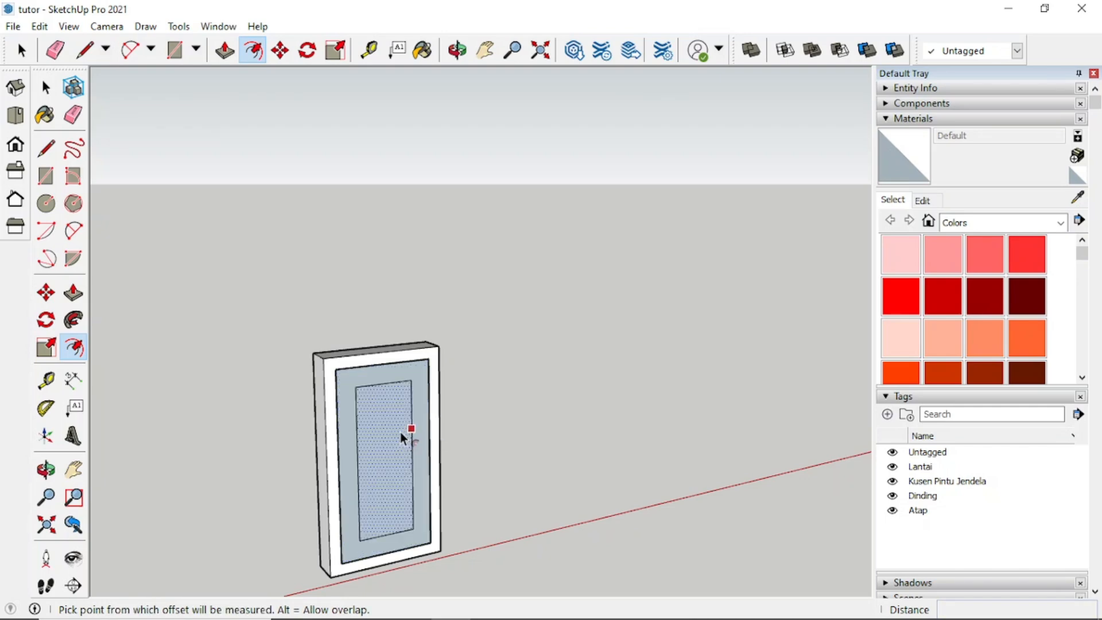
key(space)
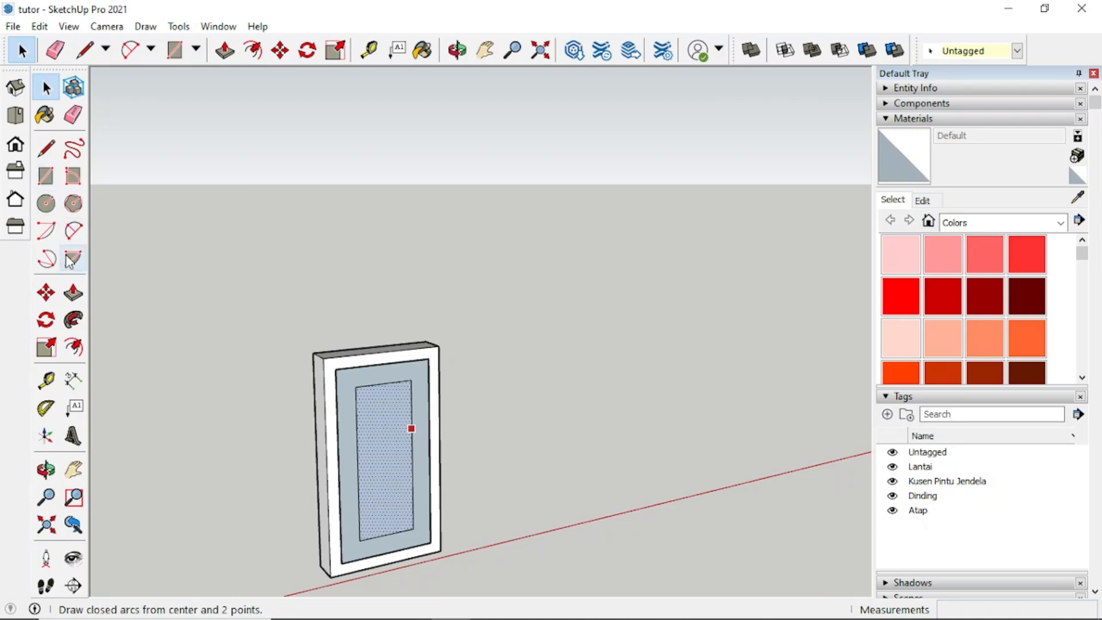
Step: Push the sash border face 5 cm back and the inner pane face 3 cm back into the window frame
click(73, 293)
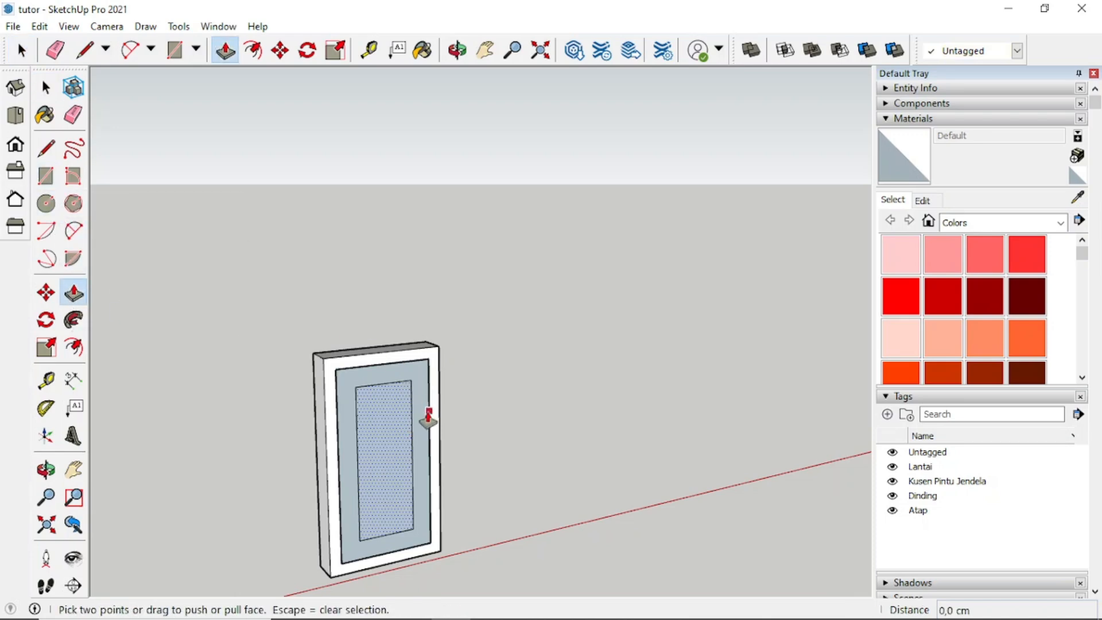
key(space)
click(359, 374)
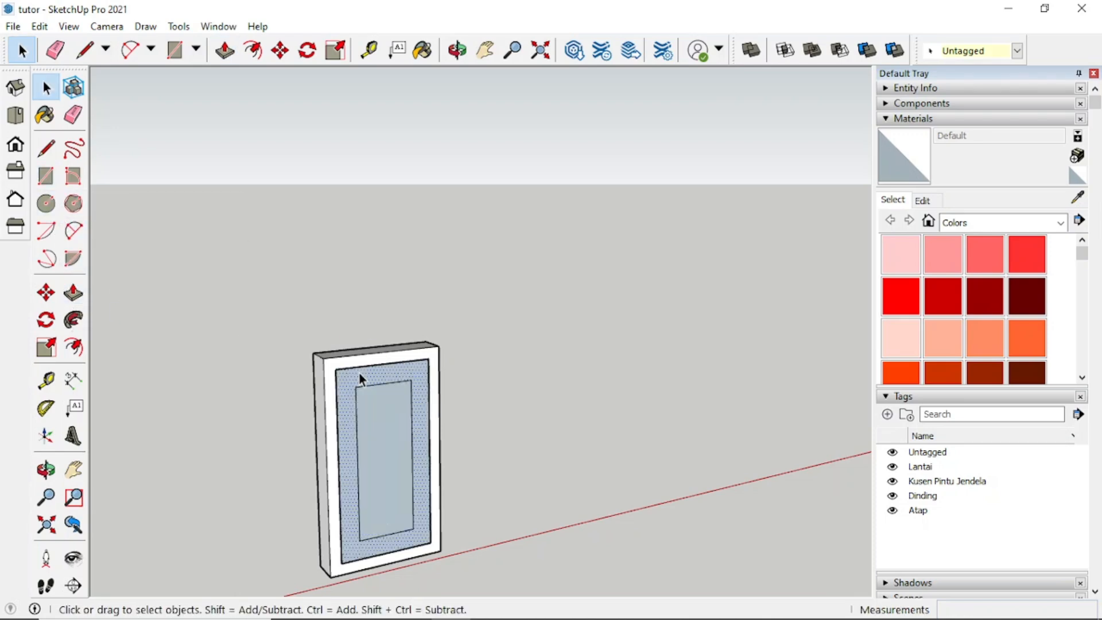
click(72, 292)
scroll(358, 384, up, 2)
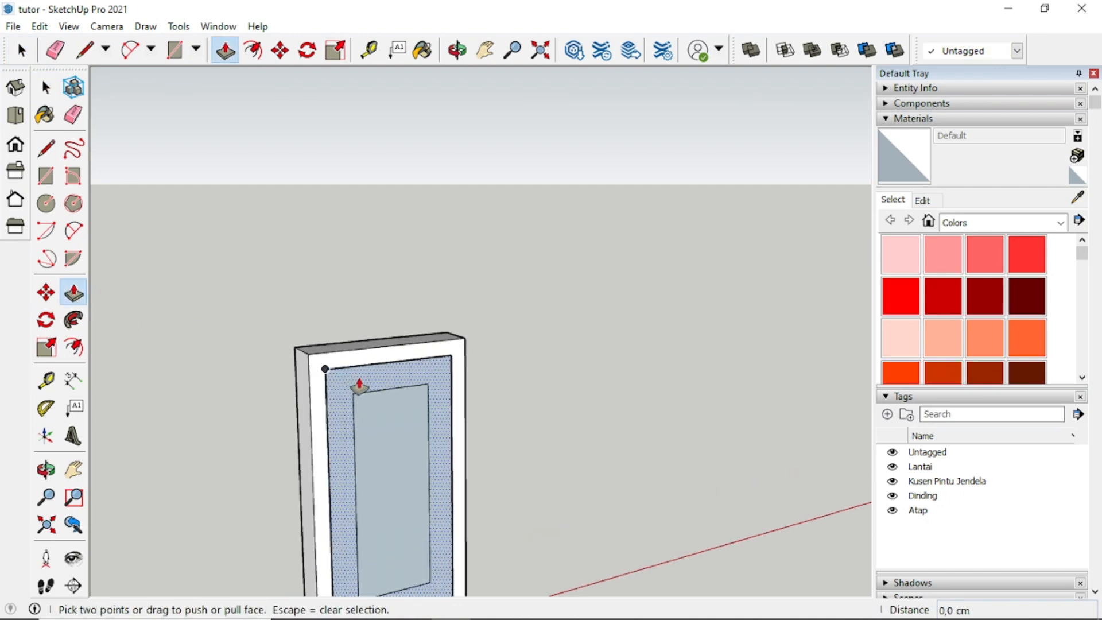
drag(358, 384, 266, 355)
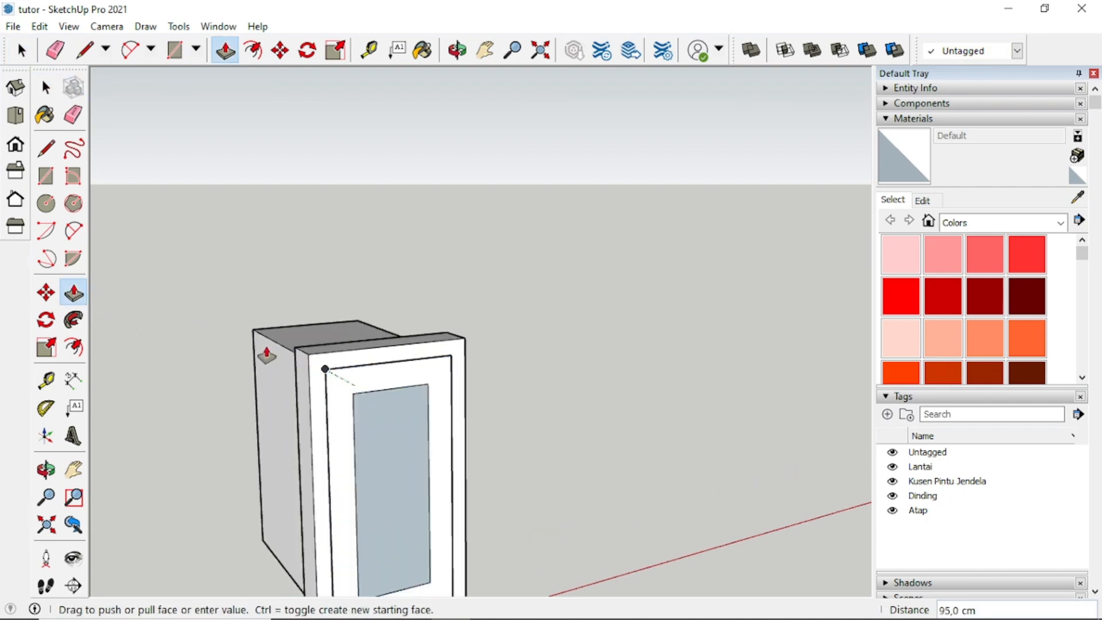
text(5)
key(Return)
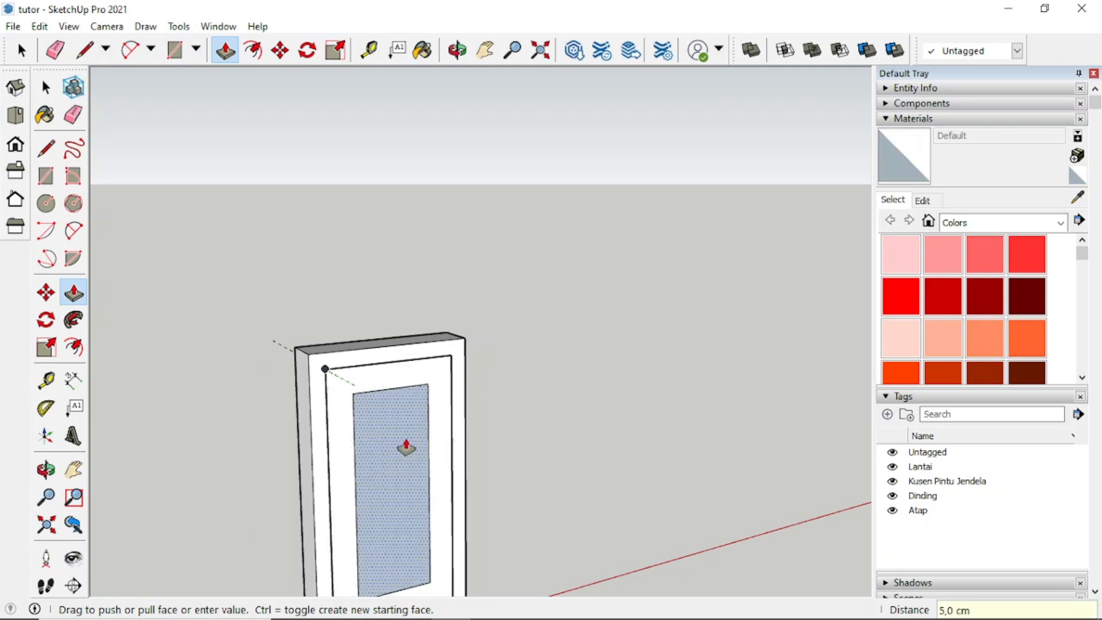
drag(406, 446, 261, 410)
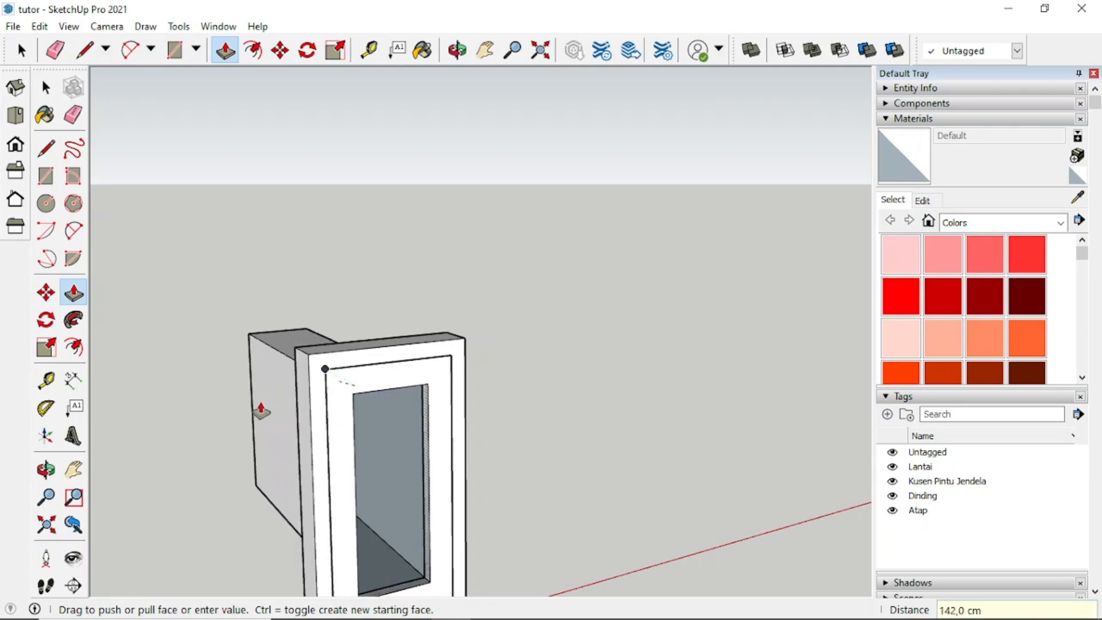
key(Escape)
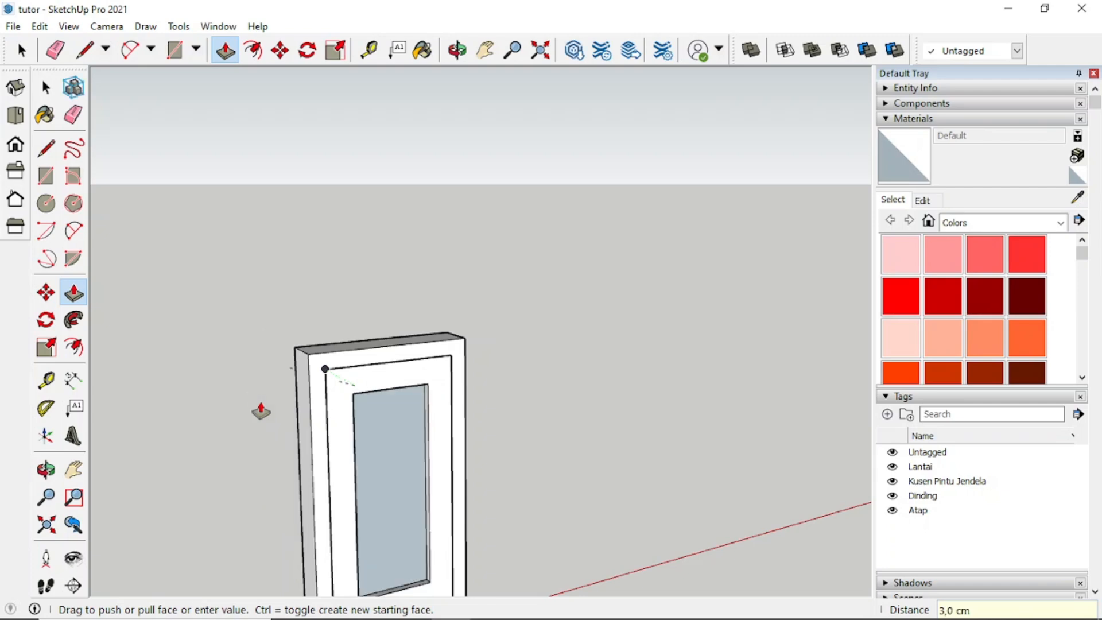
Step: Draw an 80 x 30 cm rectangle closing the sash's pane recess, from its upper corner to the opposite lower corner
middle_drag(388, 537, 300, 487)
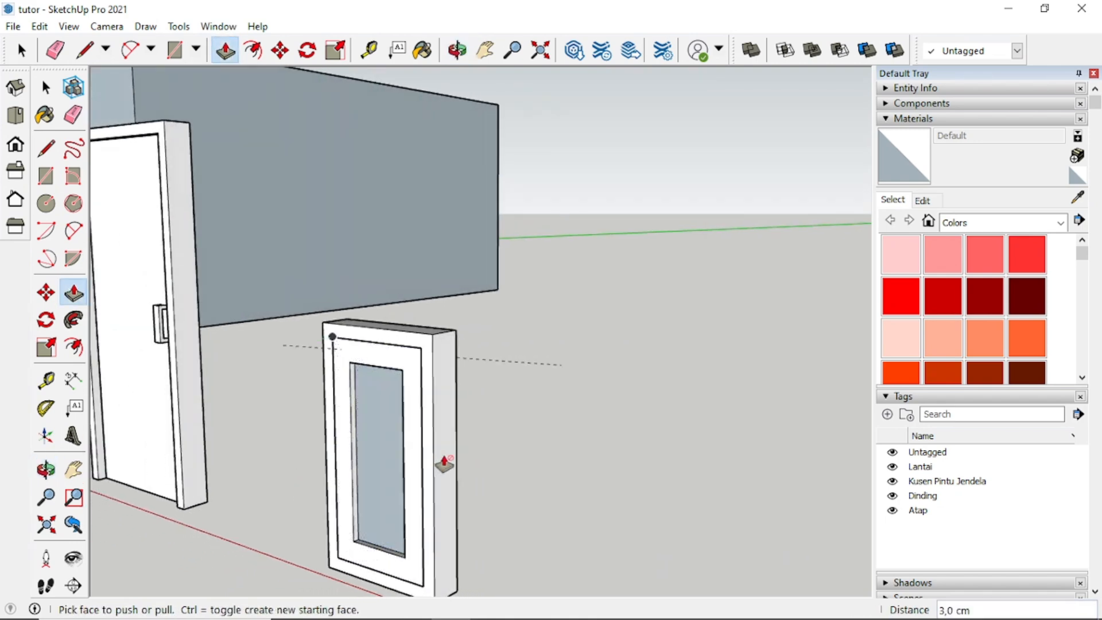
middle_drag(445, 459, 132, 379)
middle_drag(213, 419, 323, 458)
scroll(433, 463, down, 10)
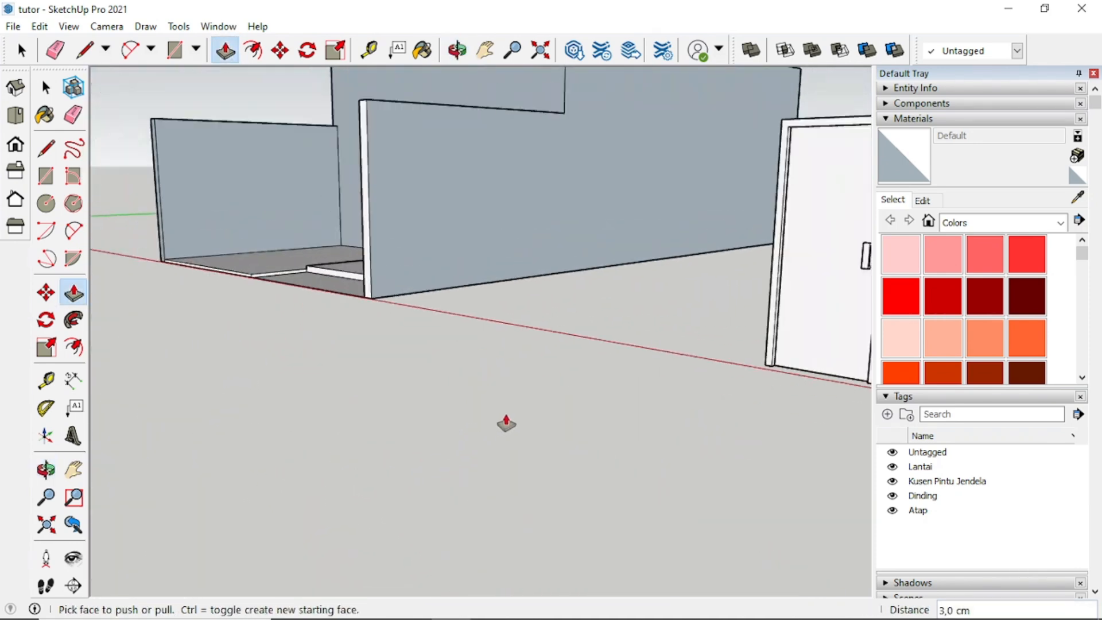
middle_drag(836, 344, 445, 413)
scroll(534, 418, up, 5)
scroll(558, 417, up, 1)
scroll(498, 438, up, 5)
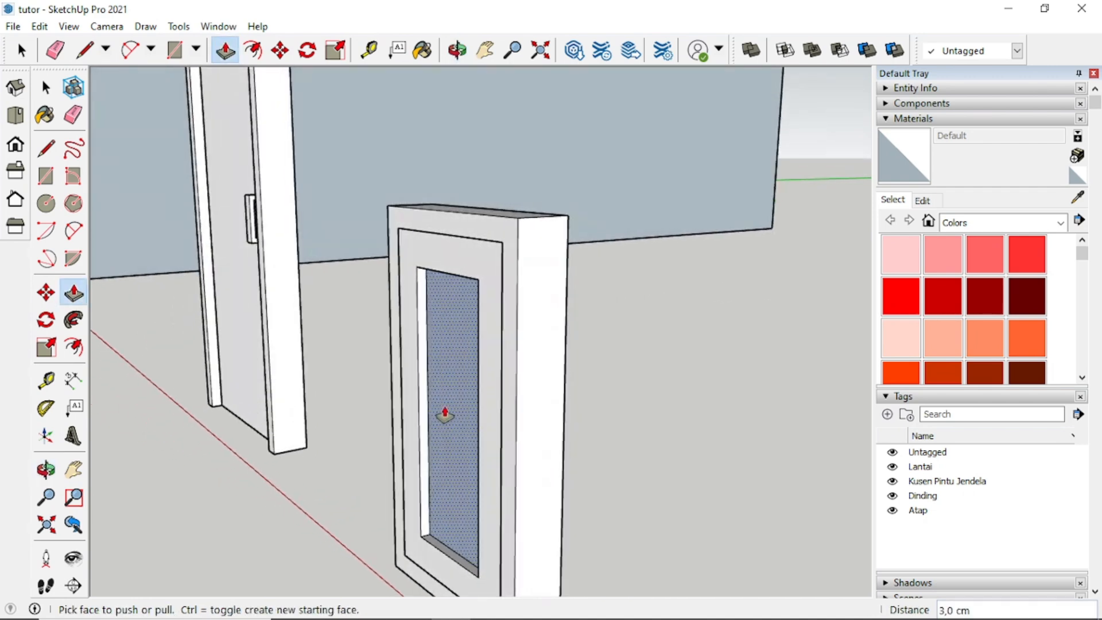
key(space)
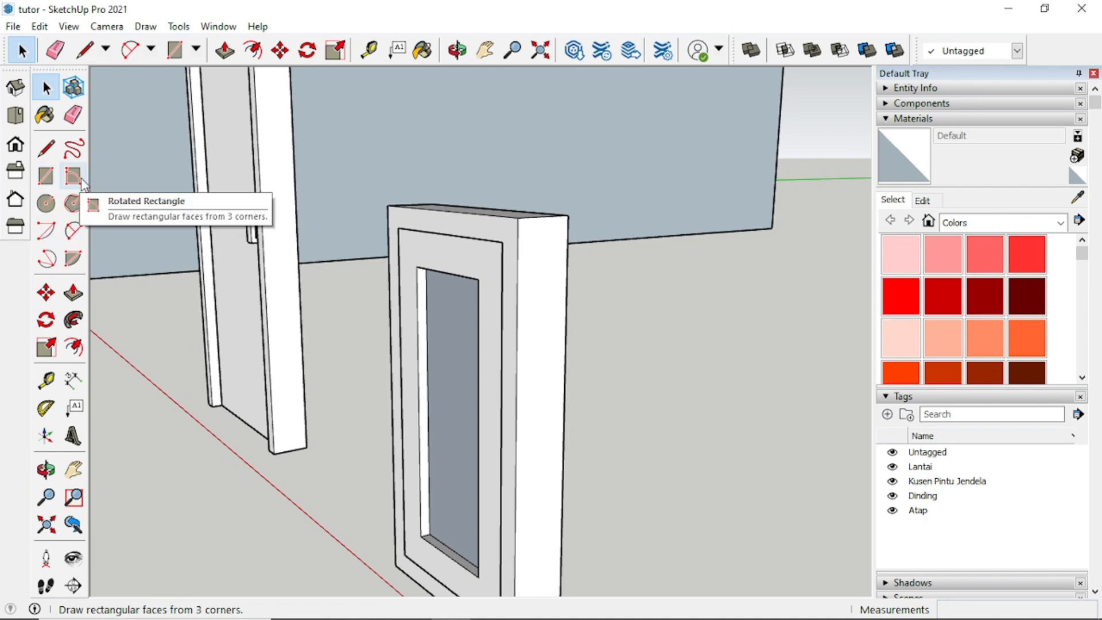
click(46, 175)
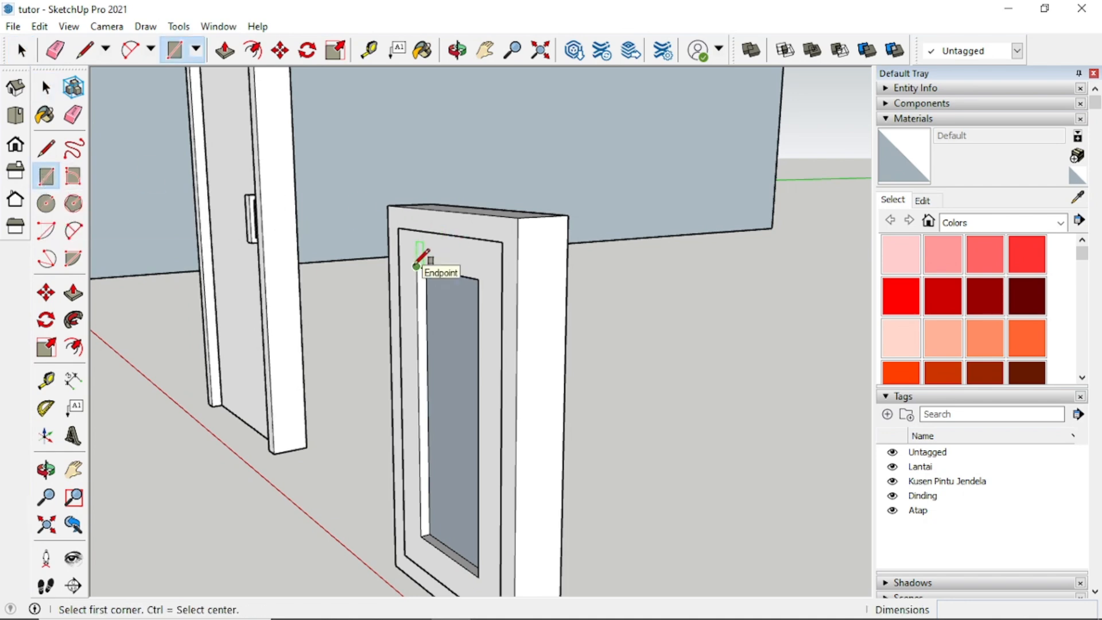
click(417, 266)
click(482, 571)
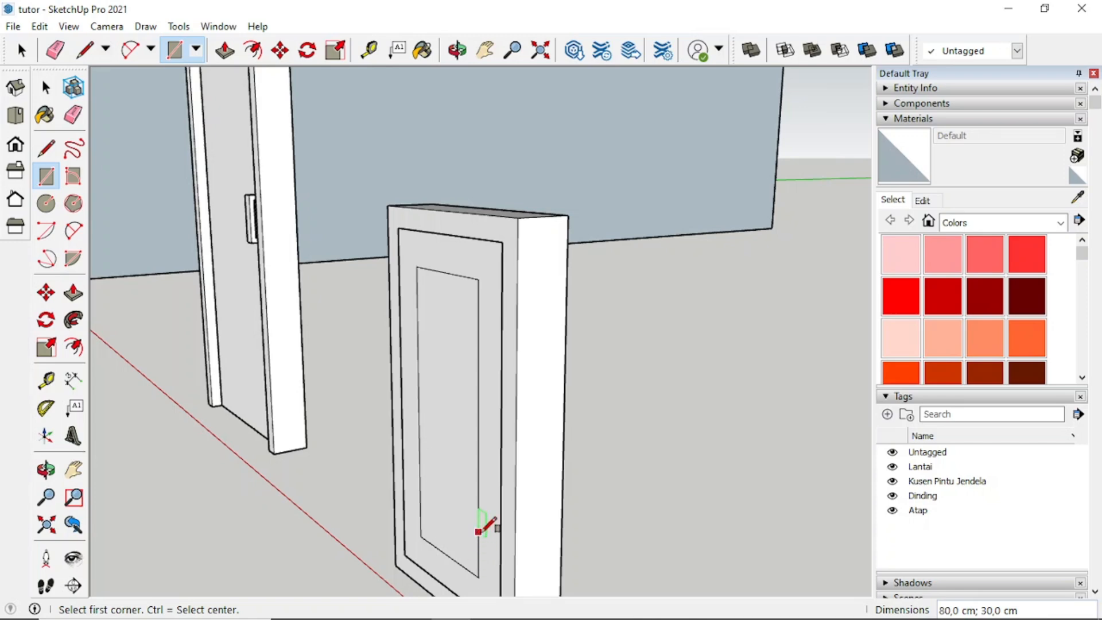
Step: Group the door frame, leaf and handle together and assign the group to the Kusen Pintu Jendela tag
key(space)
middle_drag(663, 466, 856, 472)
mouse_move(659, 457)
middle_down()
mouse_move(732, 435)
mouse_move(660, 476)
middle_up()
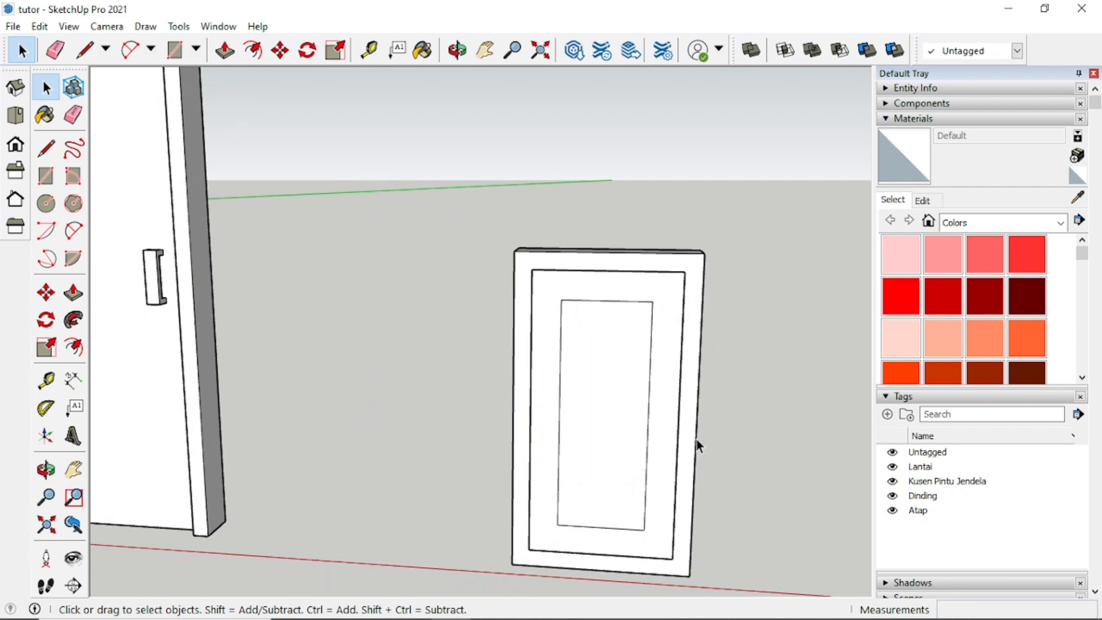
middle_drag(632, 545, 662, 436)
scroll(659, 436, down, 3)
scroll(583, 398, up, 3)
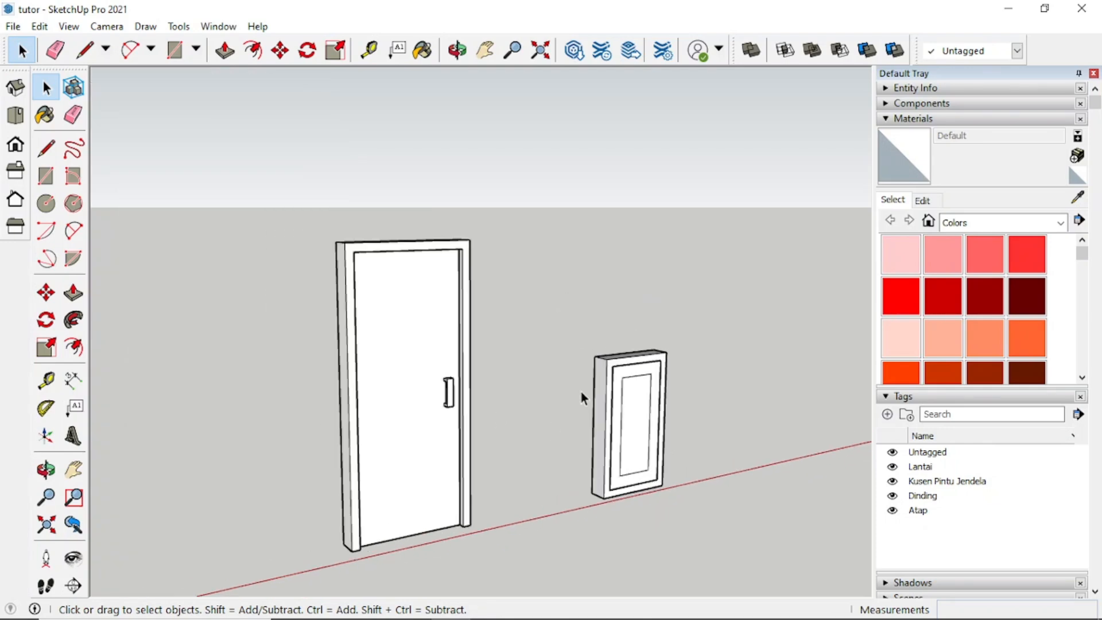
drag(514, 577, 277, 250)
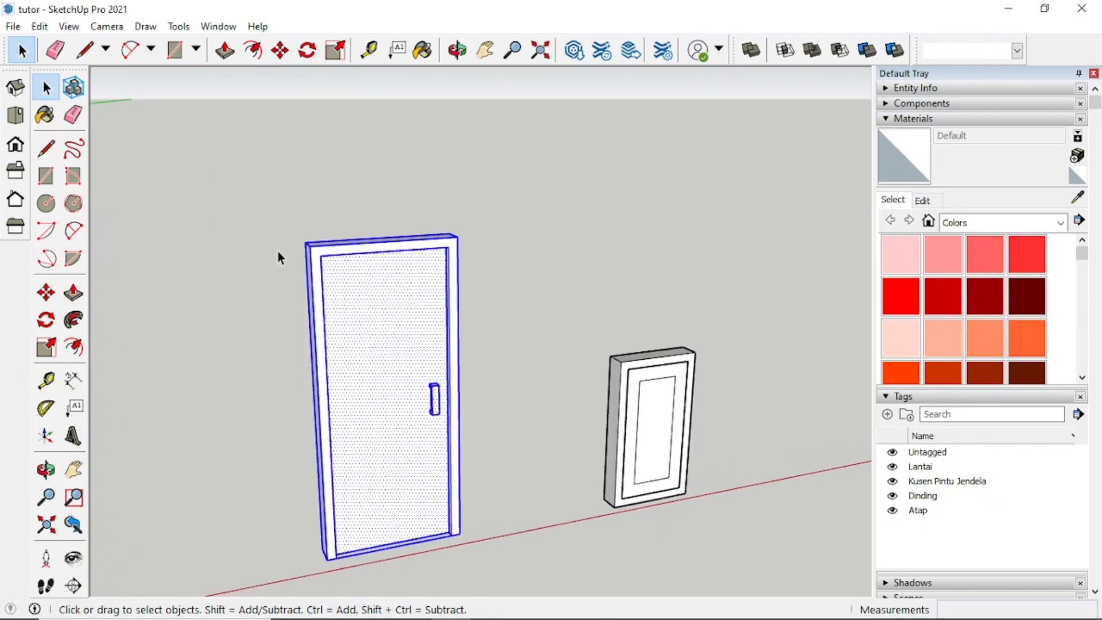
right_click(403, 335)
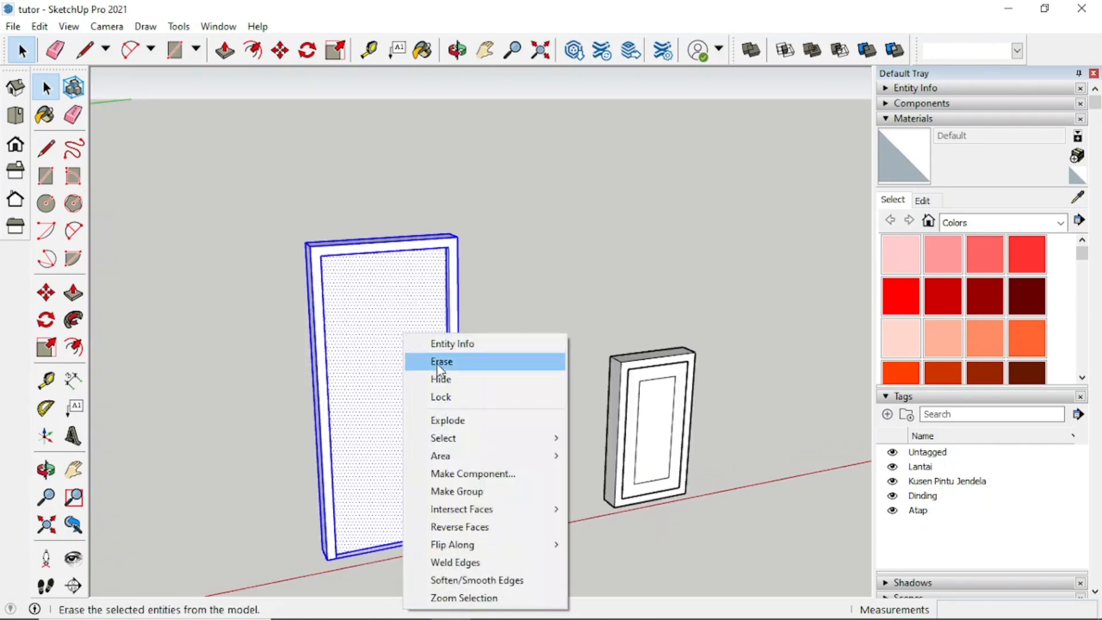
click(483, 491)
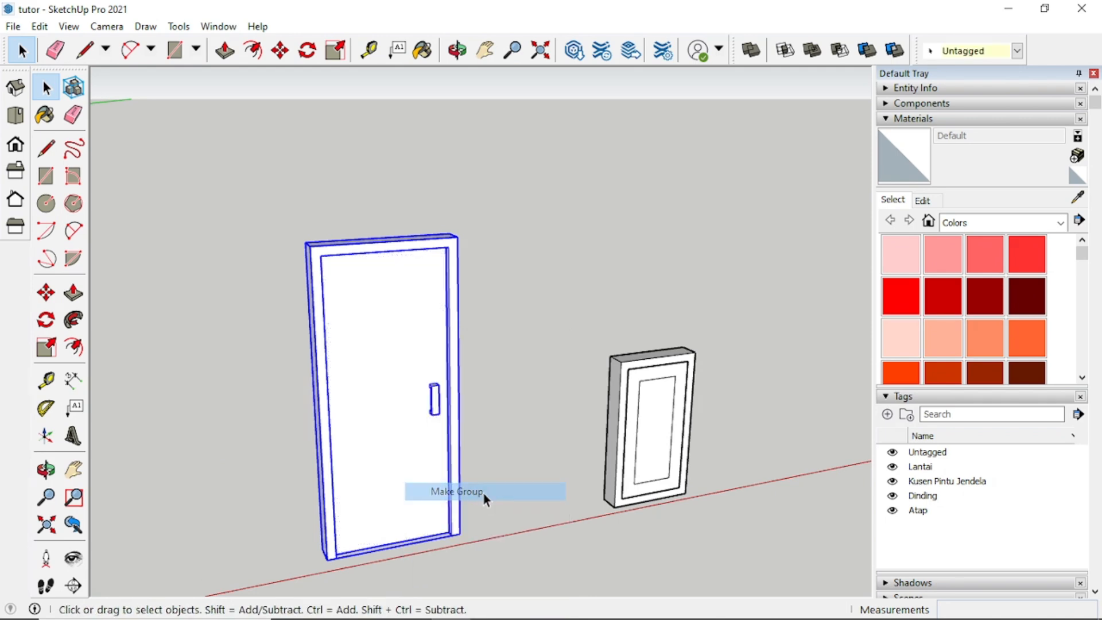
click(970, 51)
click(975, 106)
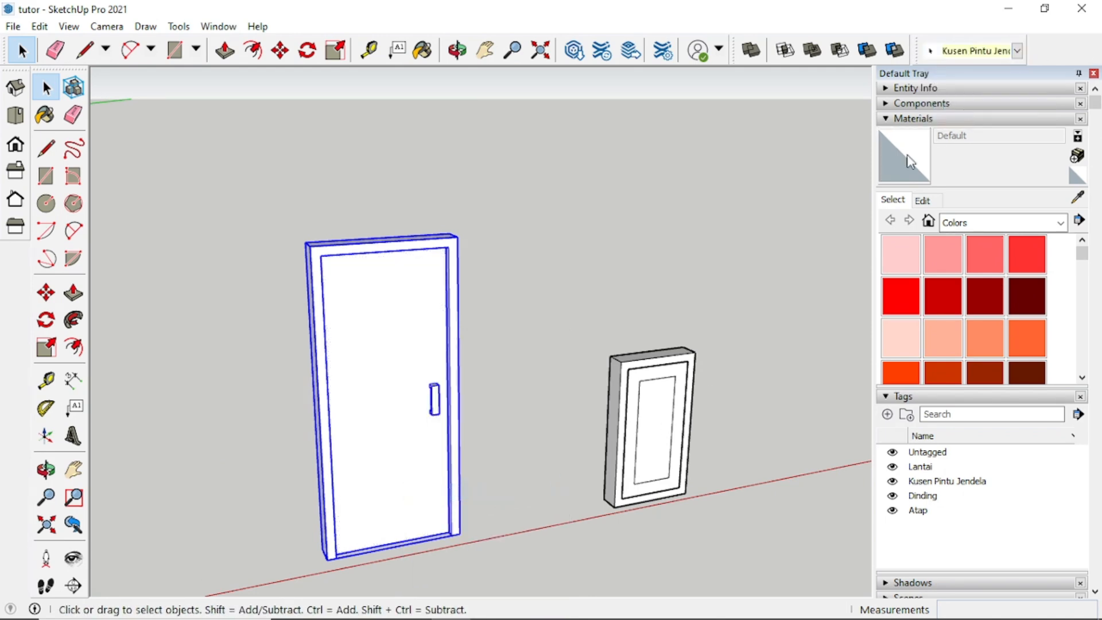
Step: Assign the window frame together with its sash geometry to the Kusen Pintu Jendela tag
click(719, 514)
drag(583, 284, 584, 285)
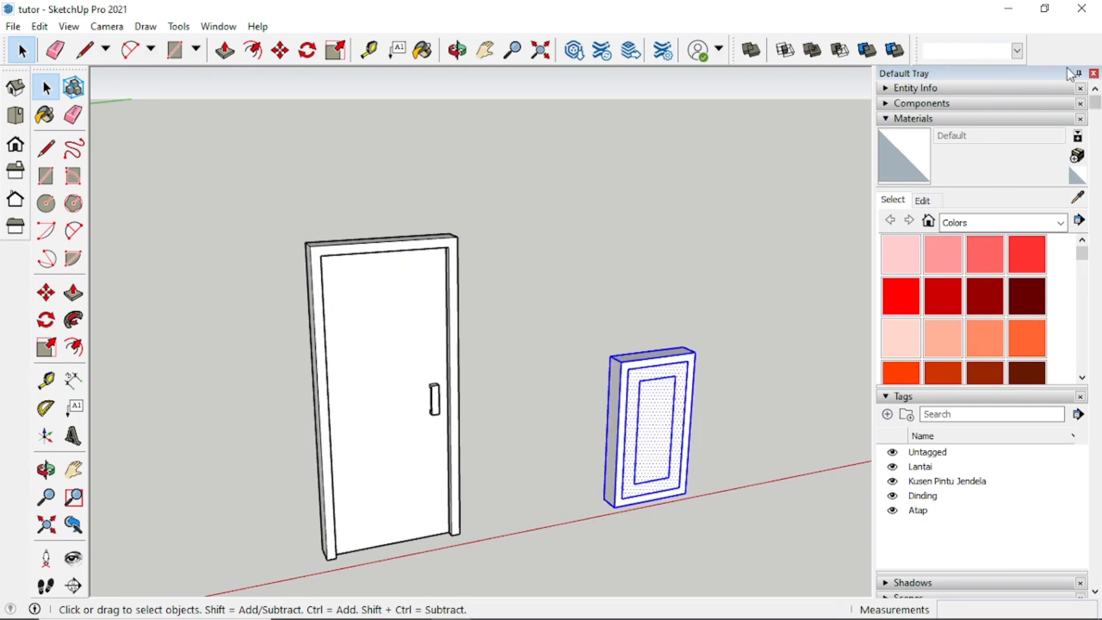
click(982, 51)
click(983, 106)
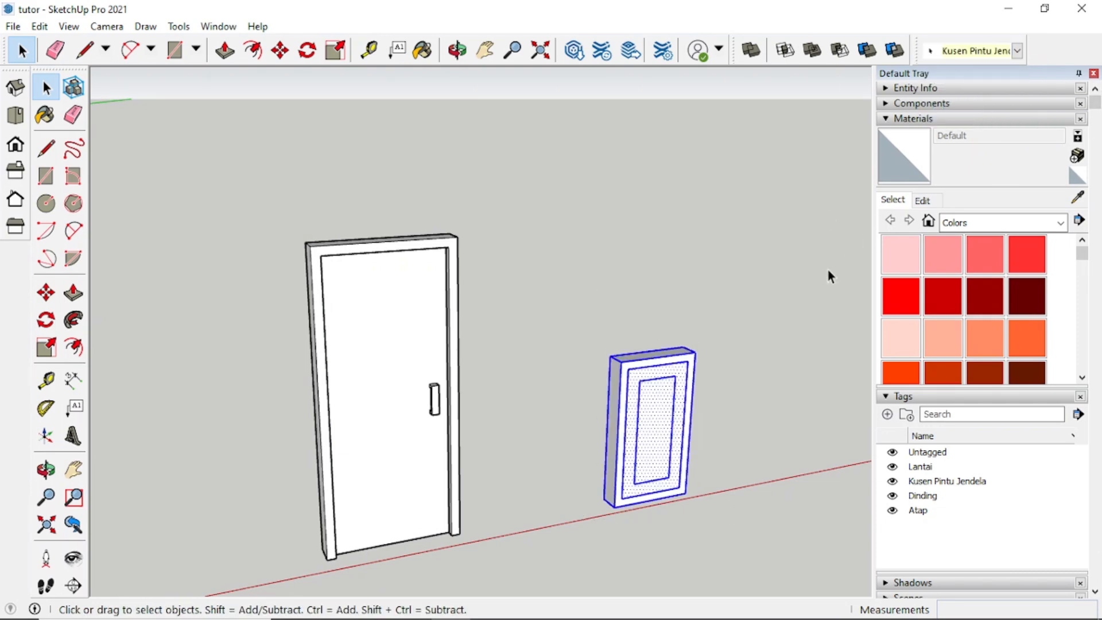
click(789, 335)
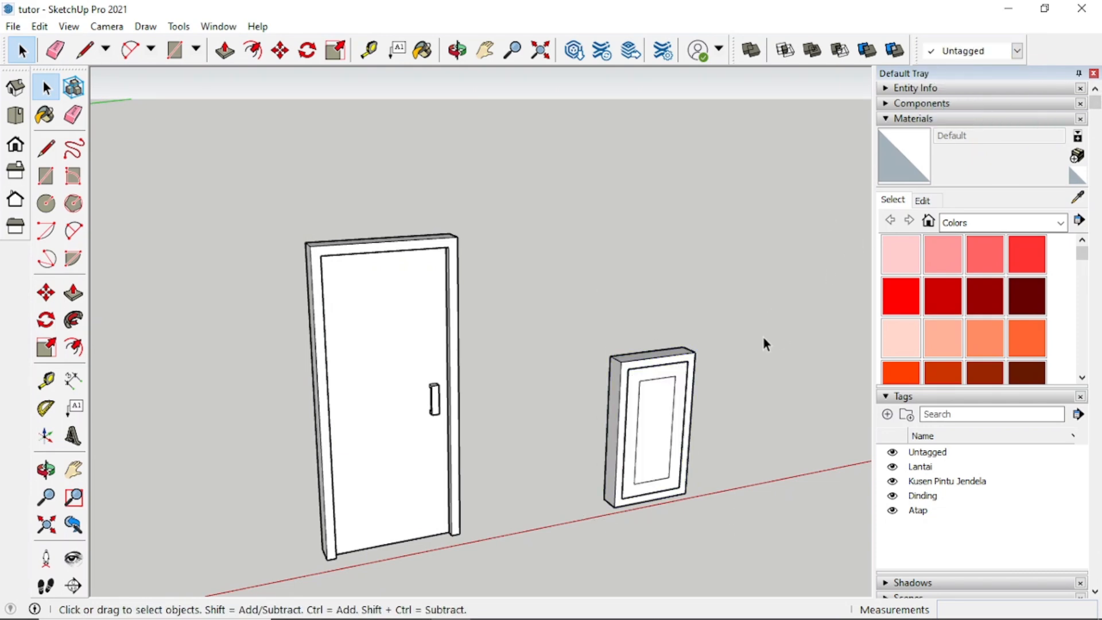
Step: Paint the whole door group with Wood Veneer 01 from the Wood materials
click(456, 307)
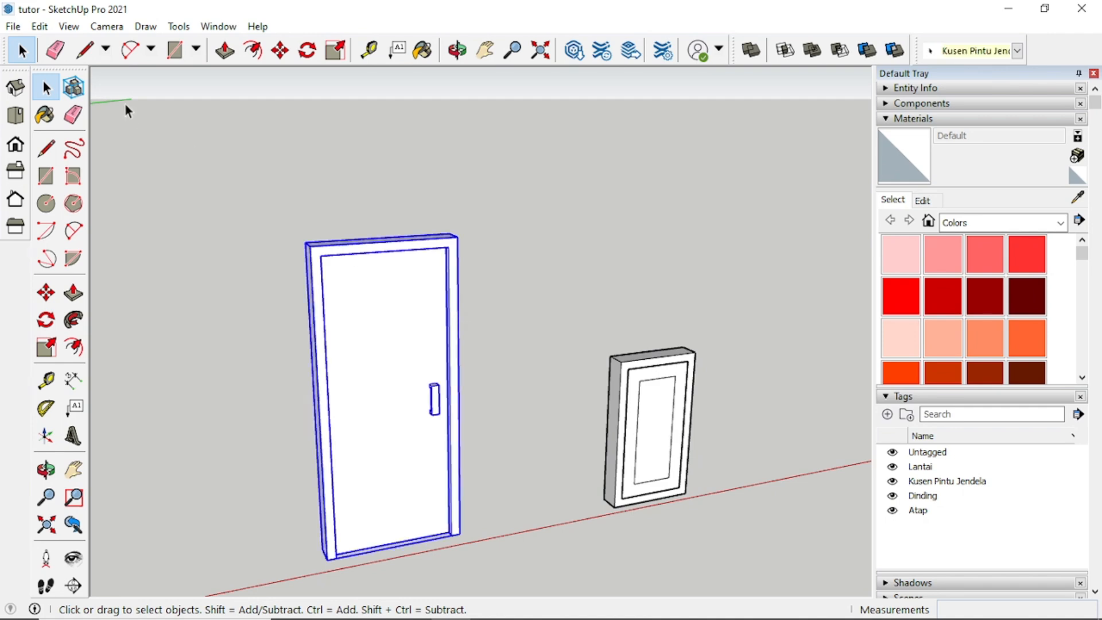
click(45, 115)
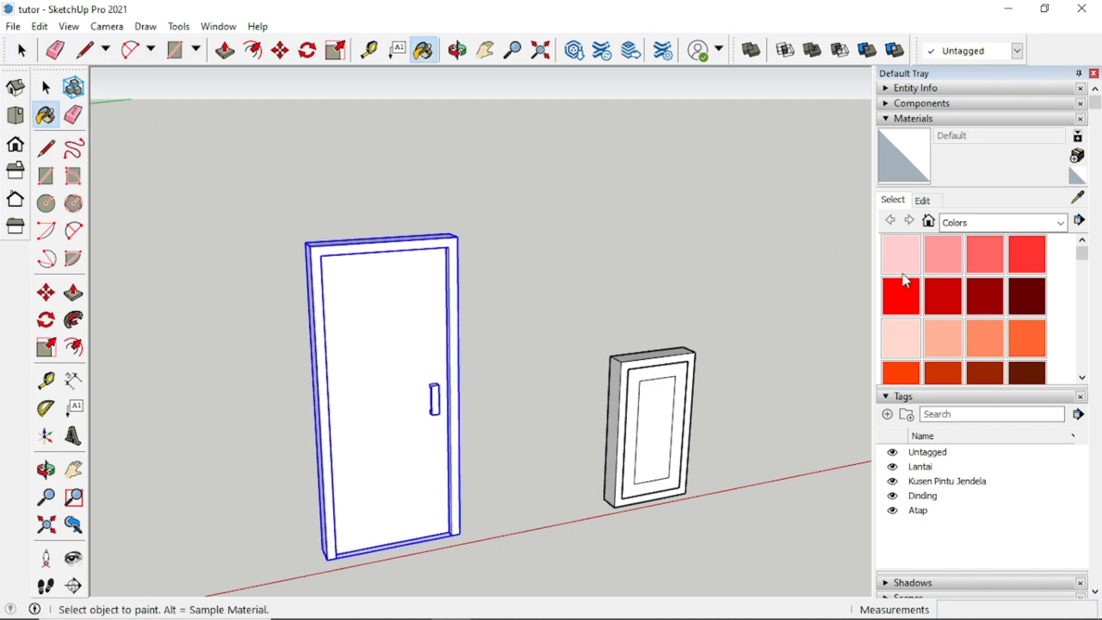
click(1060, 225)
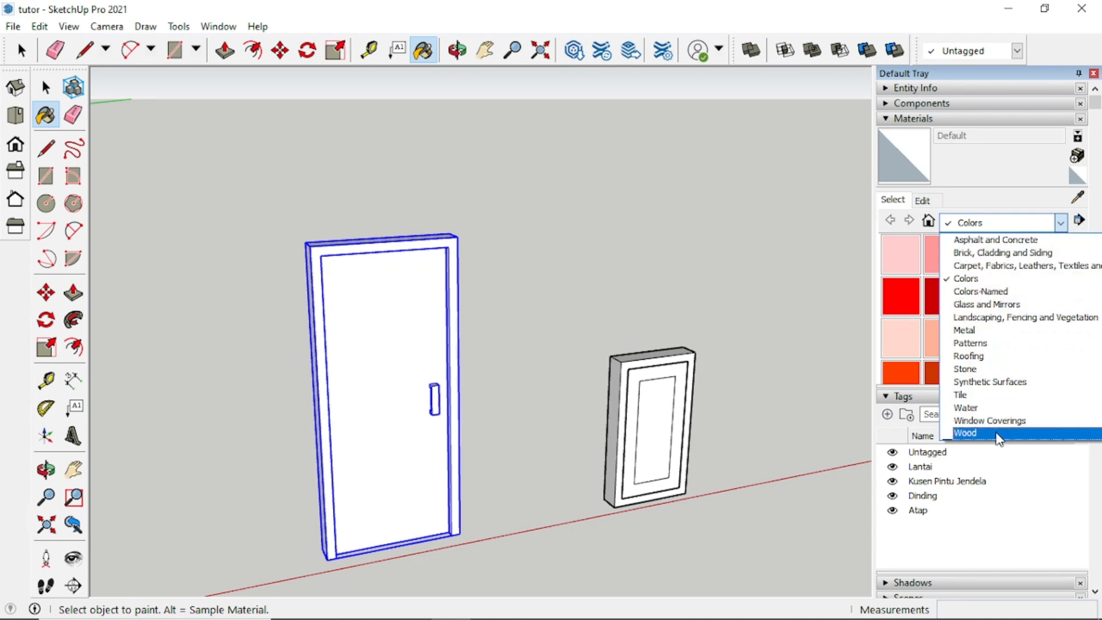
click(970, 433)
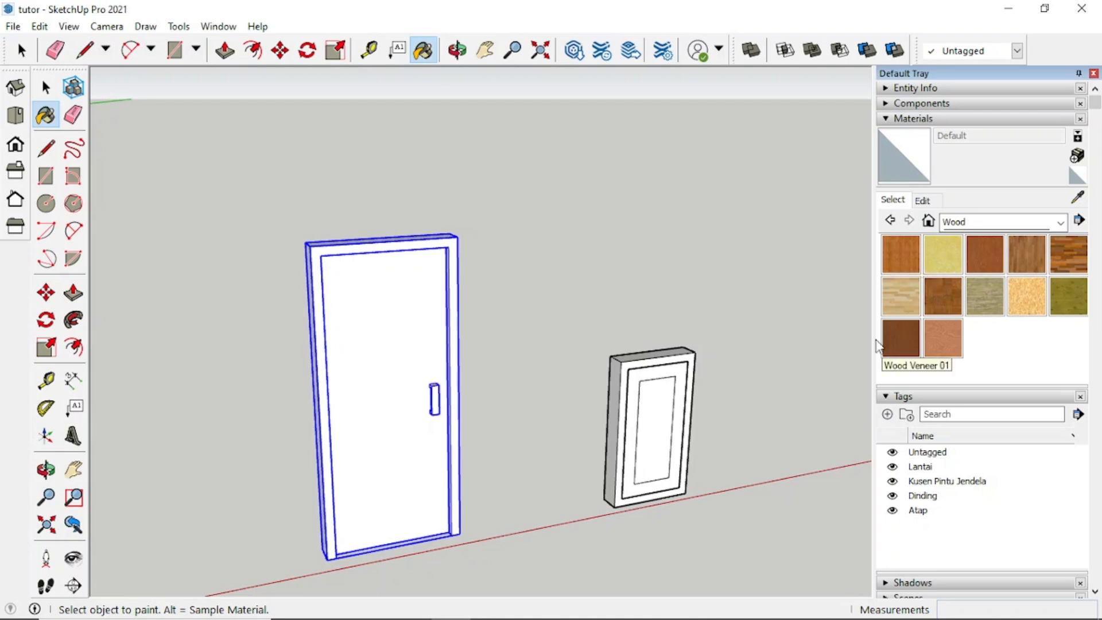
click(900, 339)
click(457, 260)
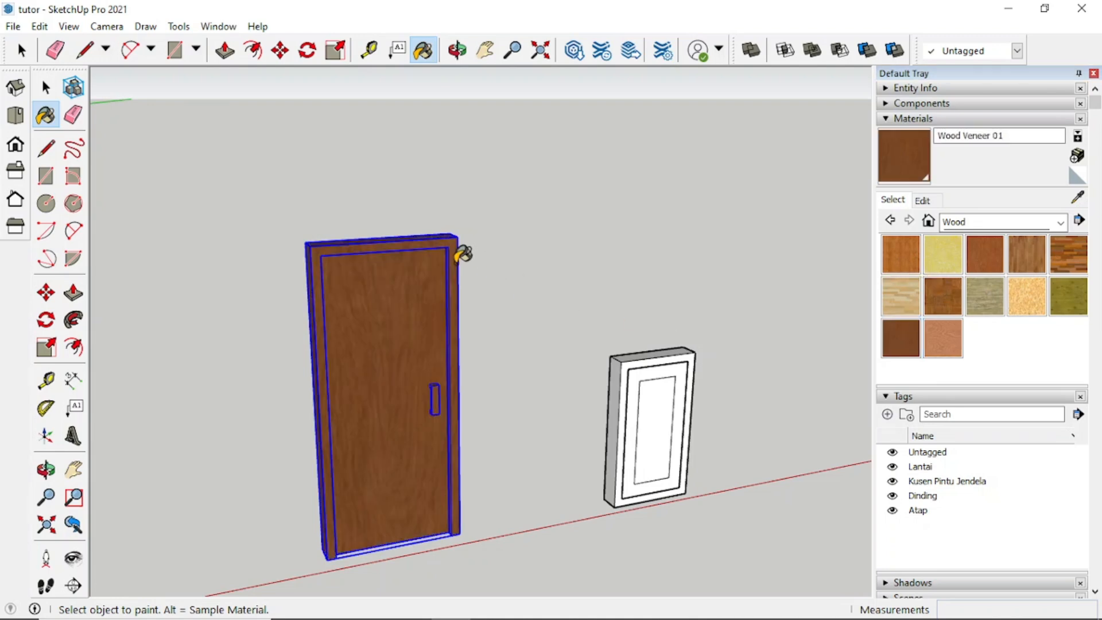
scroll(459, 254, up, 1)
key(space)
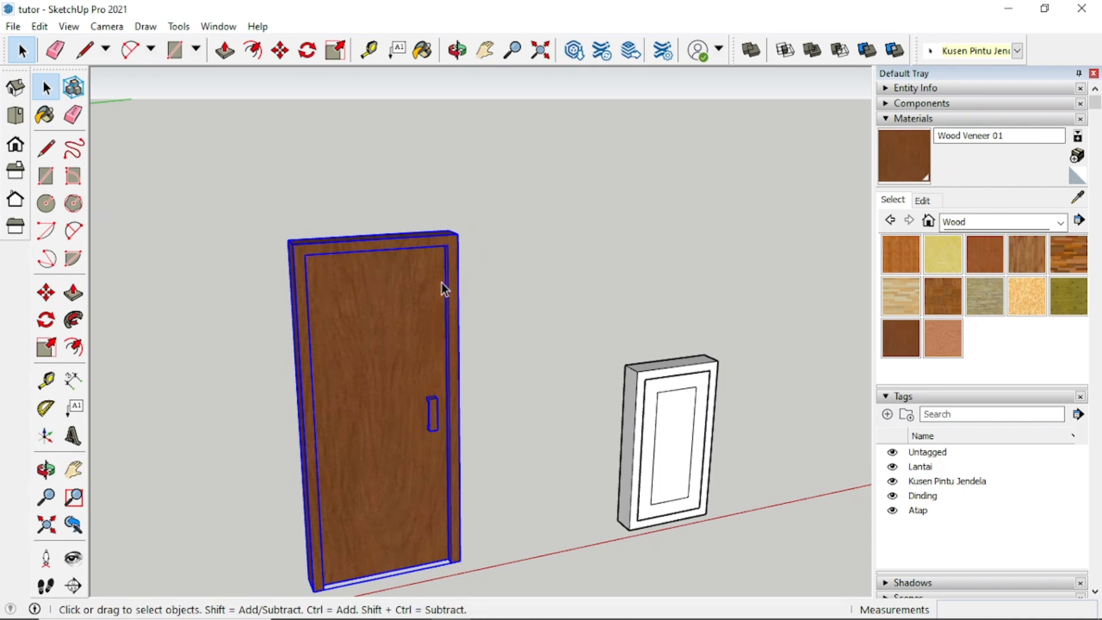
Step: Inside the door group, try Wood Board Cork on the door leaf and replace it with Wood Floor Dark
double_click(435, 266)
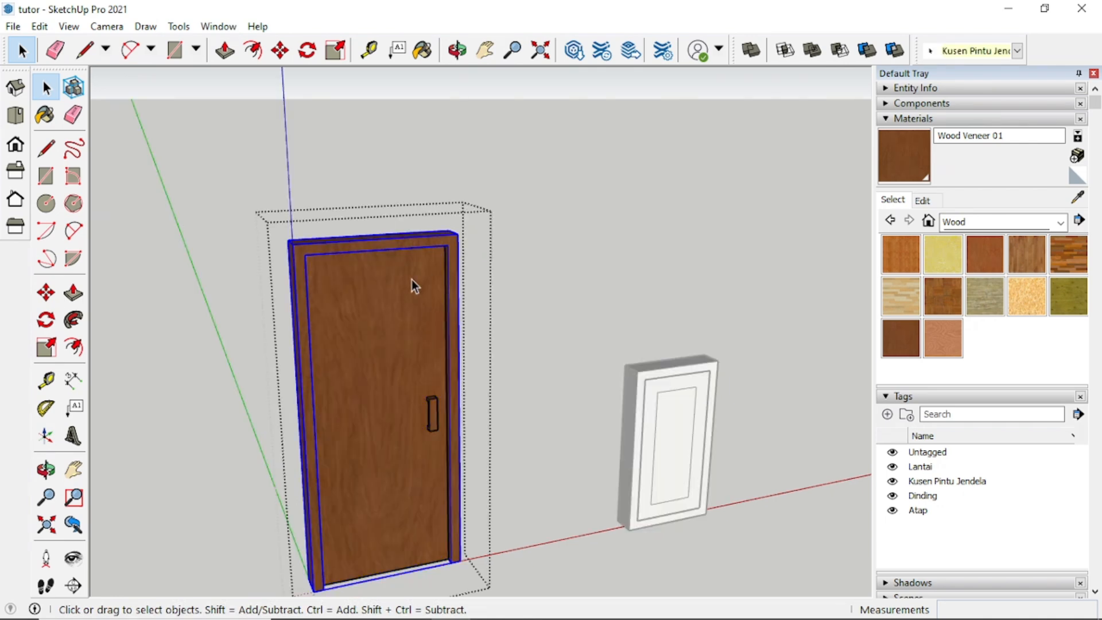
click(456, 303)
click(948, 257)
click(401, 341)
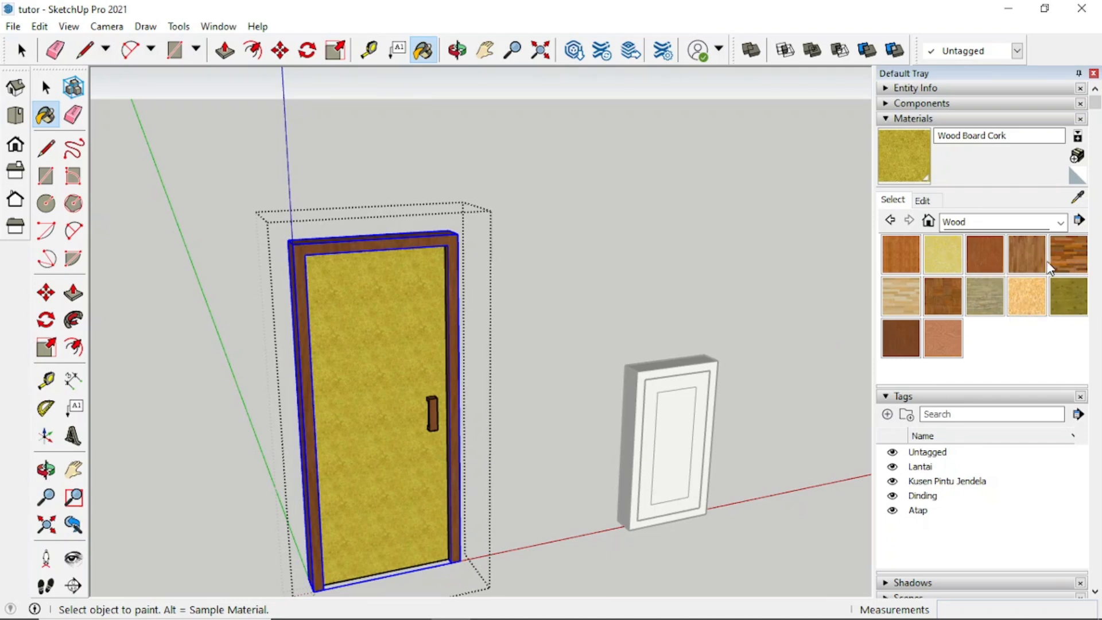
click(1074, 261)
click(415, 338)
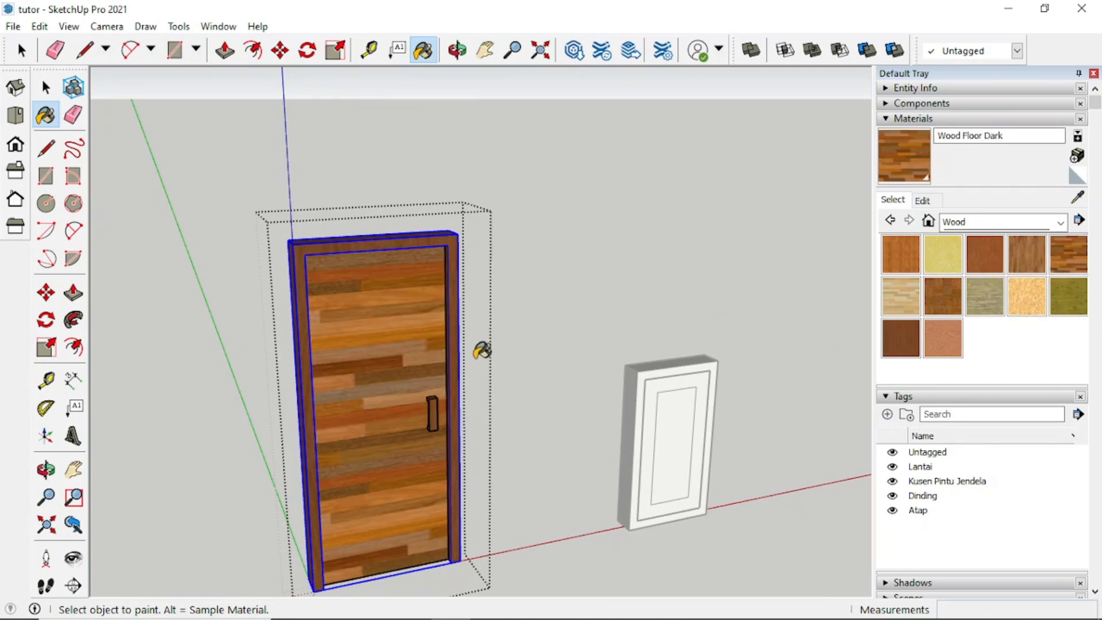
Step: Paint the front of the door leaf with Color M06 from the Colors materials
click(1001, 229)
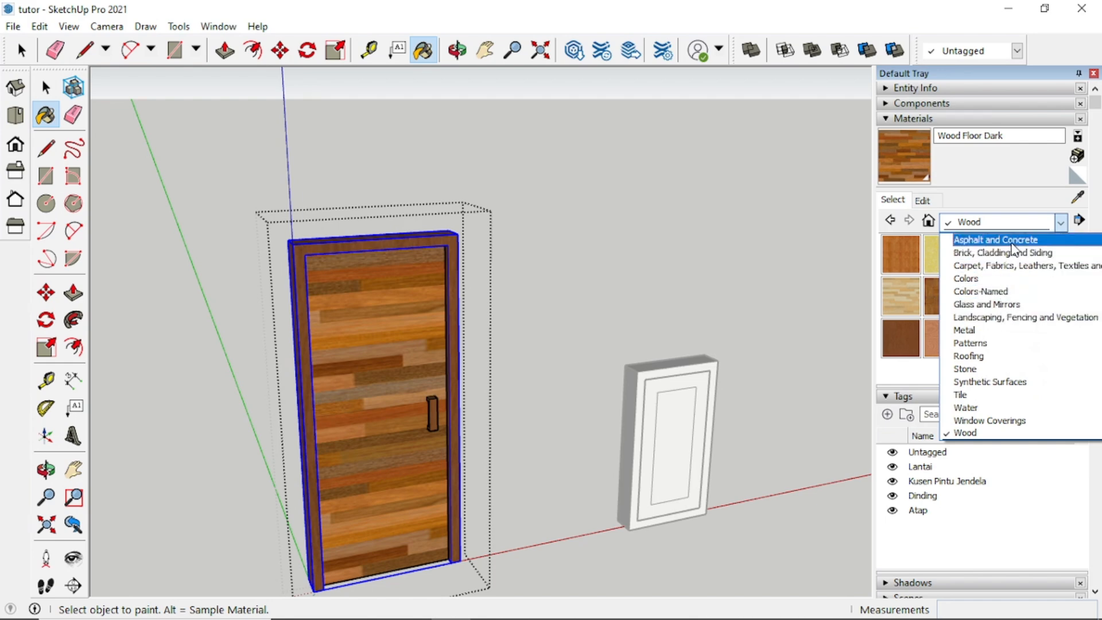
click(1012, 279)
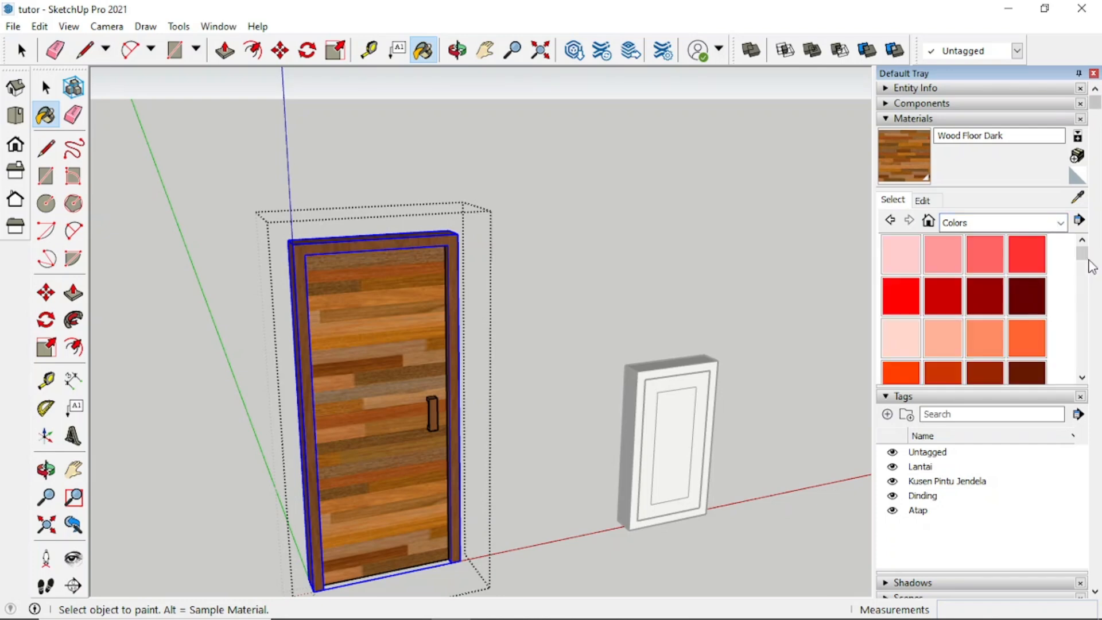
drag(1079, 262, 1078, 361)
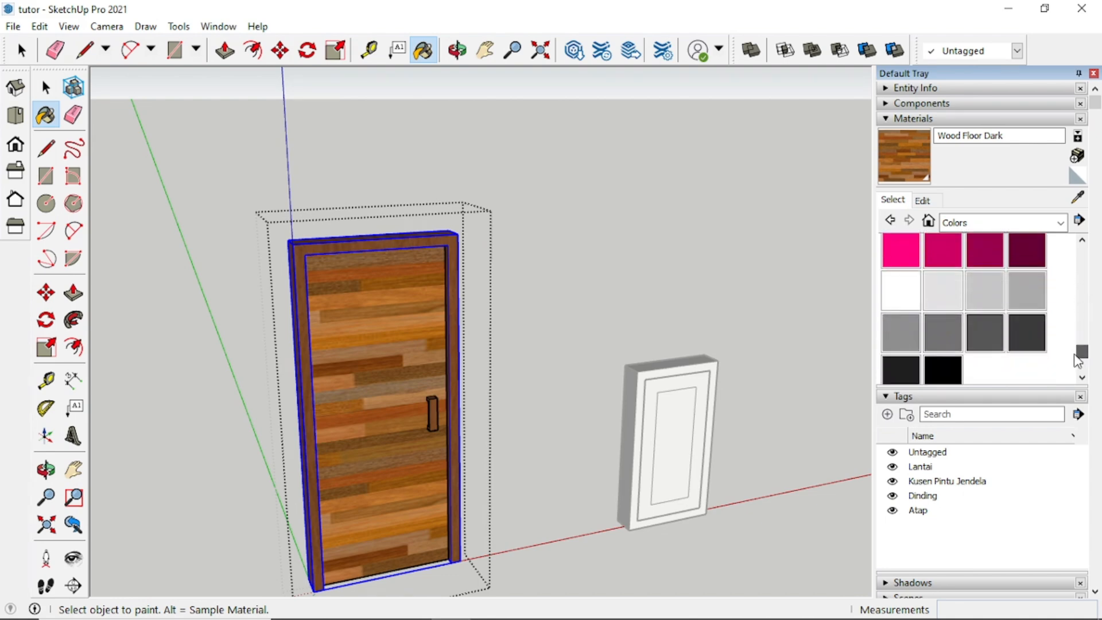
click(979, 339)
click(402, 347)
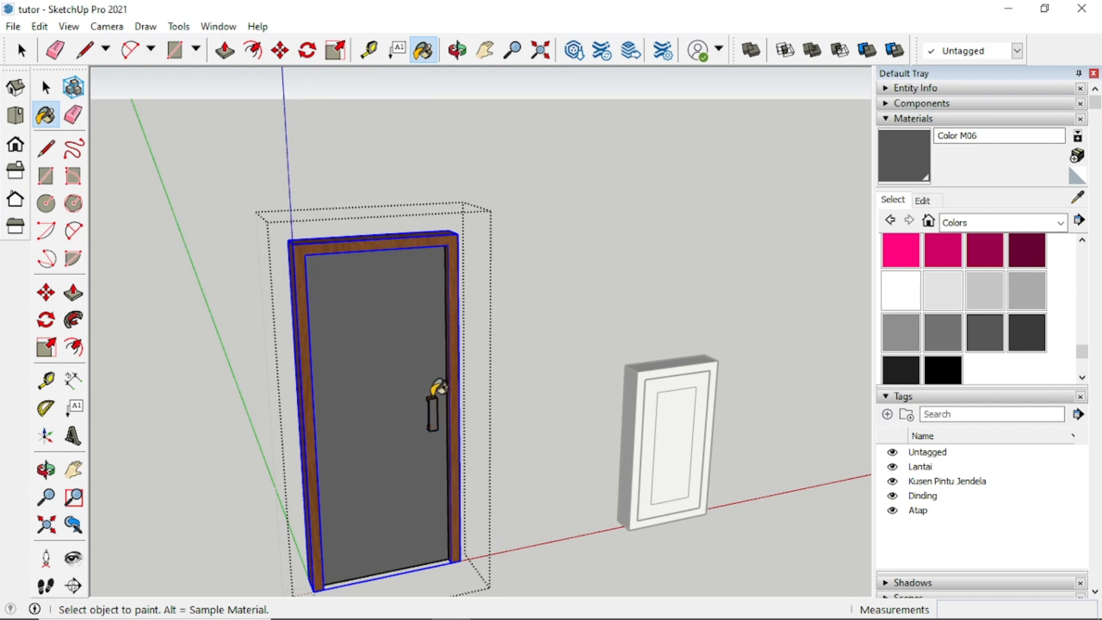
Step: Paint the faces of the door handle, including its inner side, with Color M06
scroll(438, 388, up, 5)
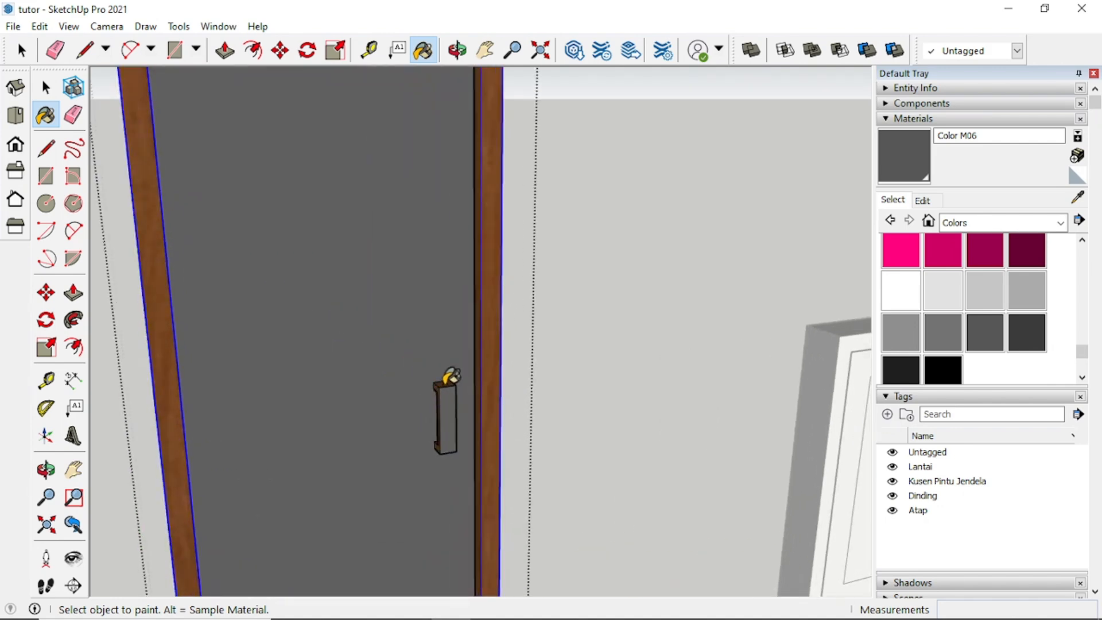
scroll(442, 379, up, 3)
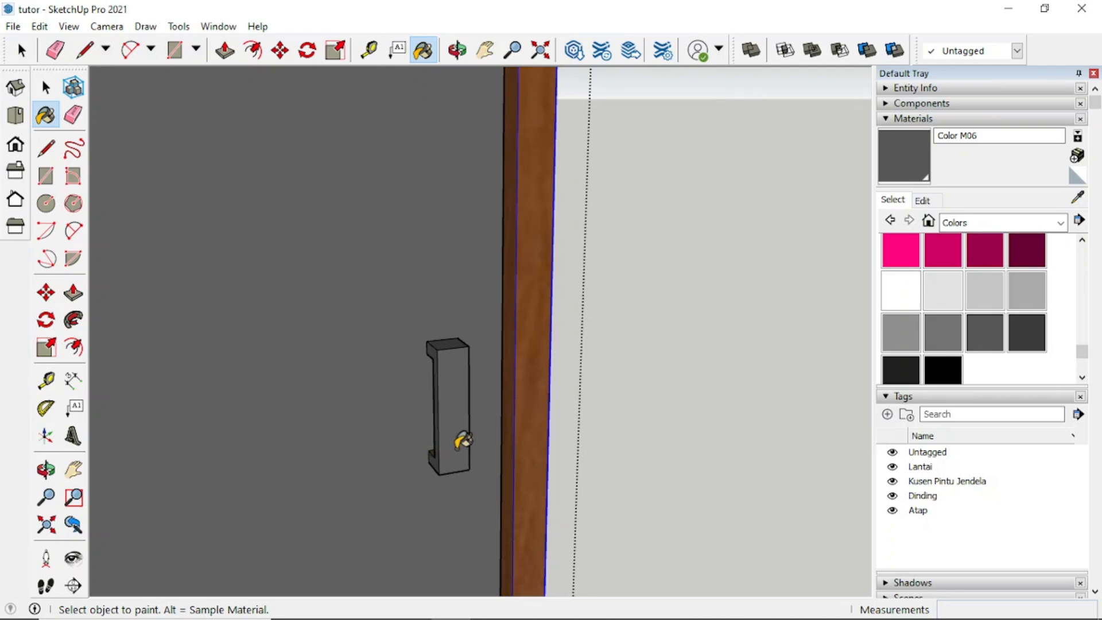
mouse_move(458, 442)
middle_down()
mouse_move(199, 430)
mouse_move(436, 392)
middle_up()
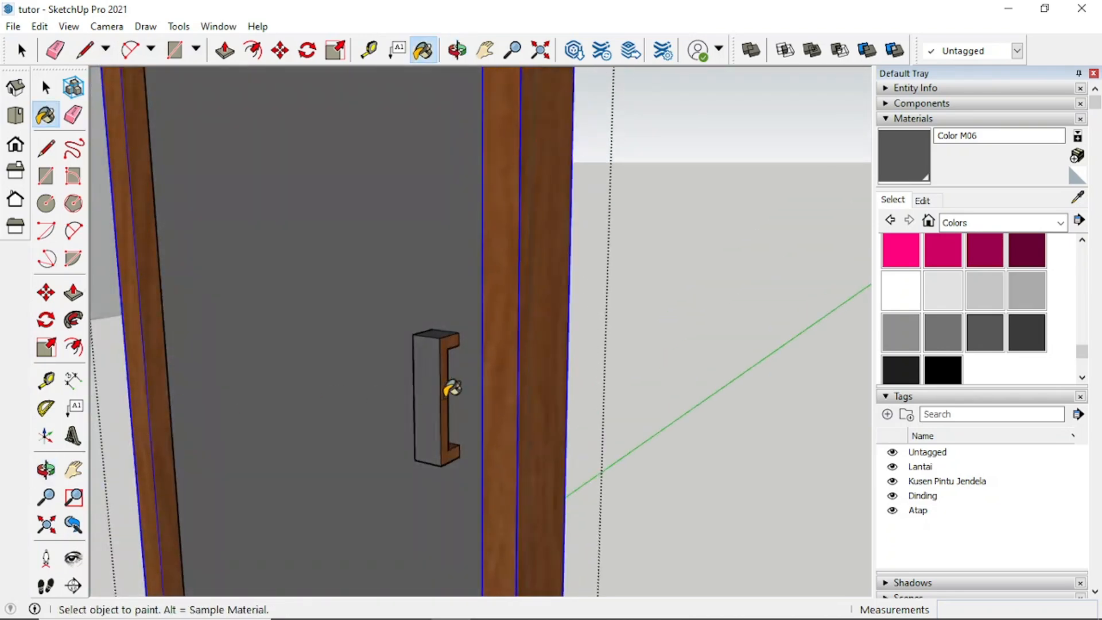
click(447, 391)
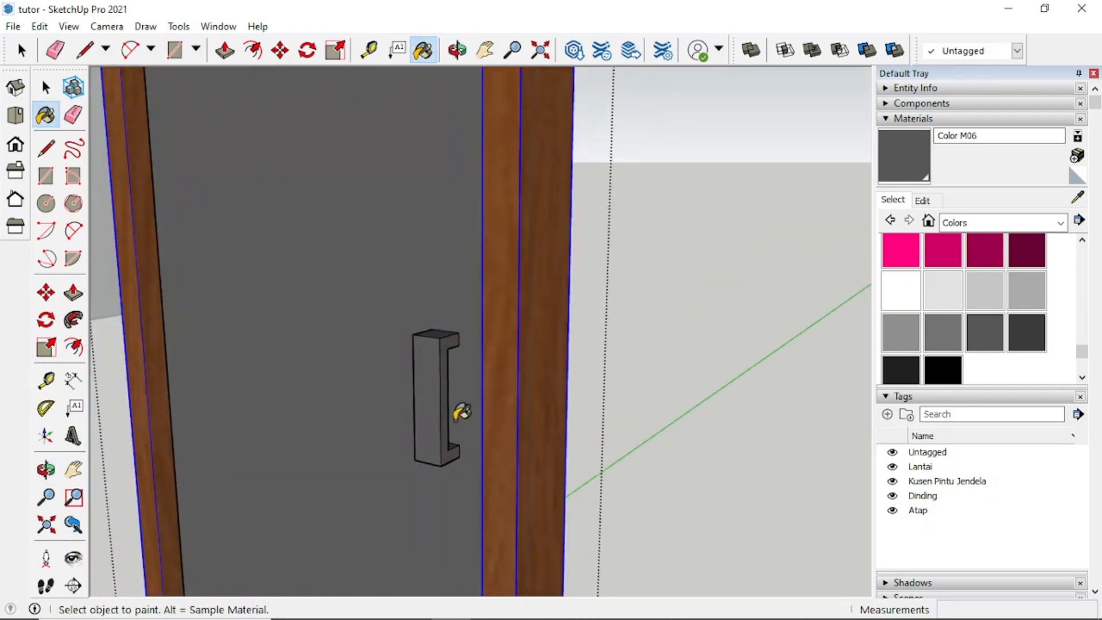
Step: Paint the back face of the door leaf with Color M06 and leave the door group
mouse_move(402, 387)
middle_down()
mouse_move(391, 396)
mouse_move(576, 383)
middle_up()
scroll(401, 394, down, 10)
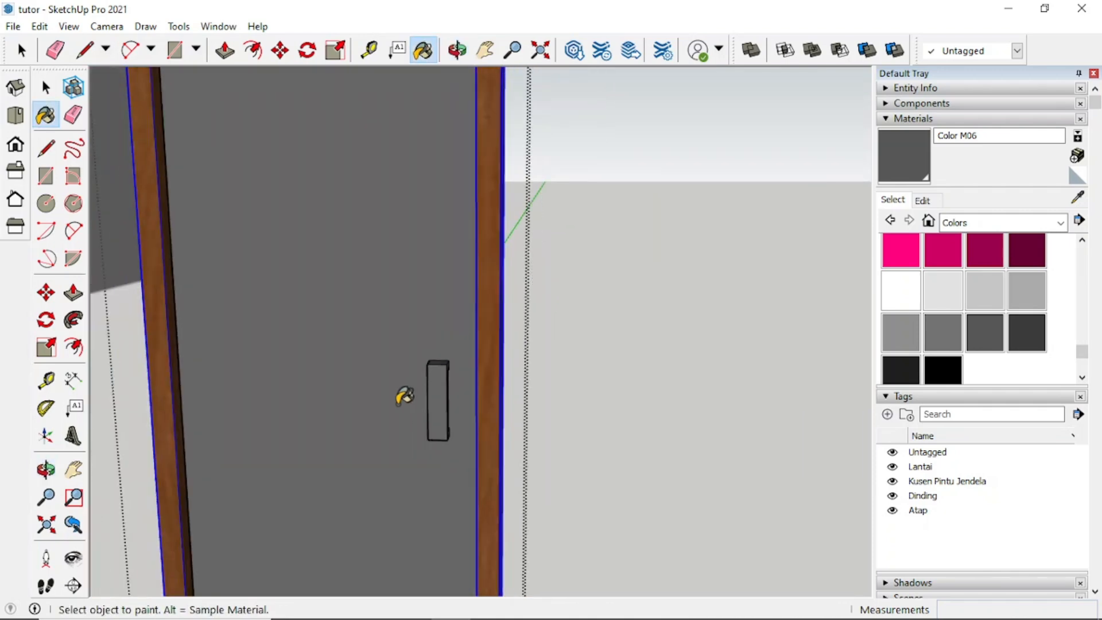
mouse_move(320, 382)
middle_down()
mouse_move(399, 393)
mouse_move(765, 388)
mouse_move(476, 444)
mouse_move(804, 433)
middle_up()
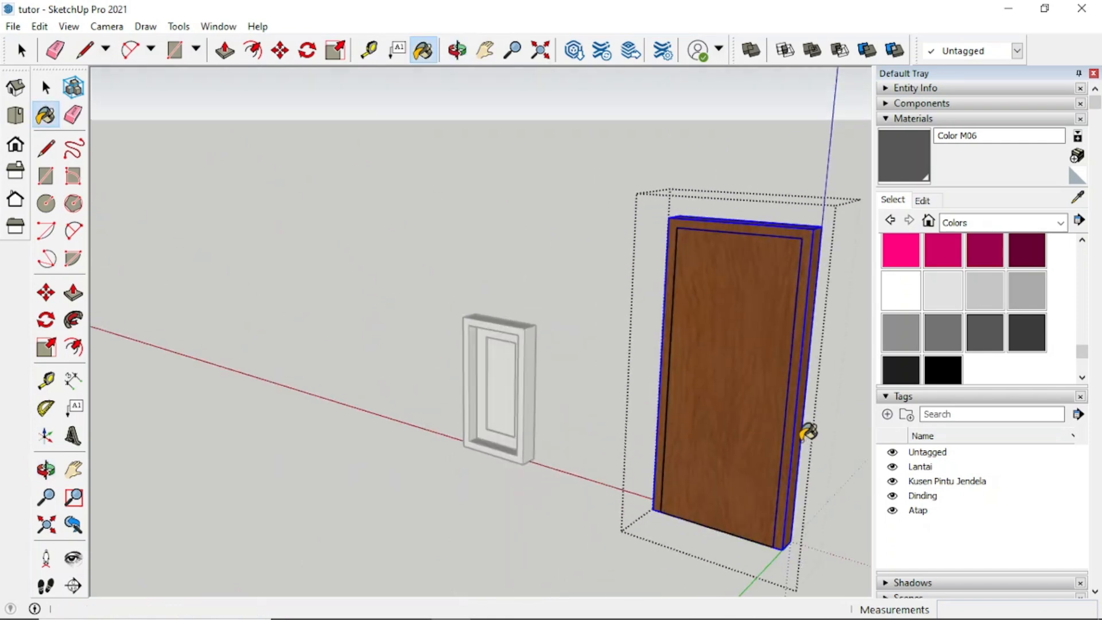
click(728, 389)
mouse_move(731, 386)
middle_down()
mouse_move(556, 419)
mouse_move(335, 418)
mouse_move(229, 403)
mouse_move(190, 423)
mouse_move(141, 409)
middle_up()
scroll(499, 416, up, 2)
scroll(523, 394, up, 3)
key(space)
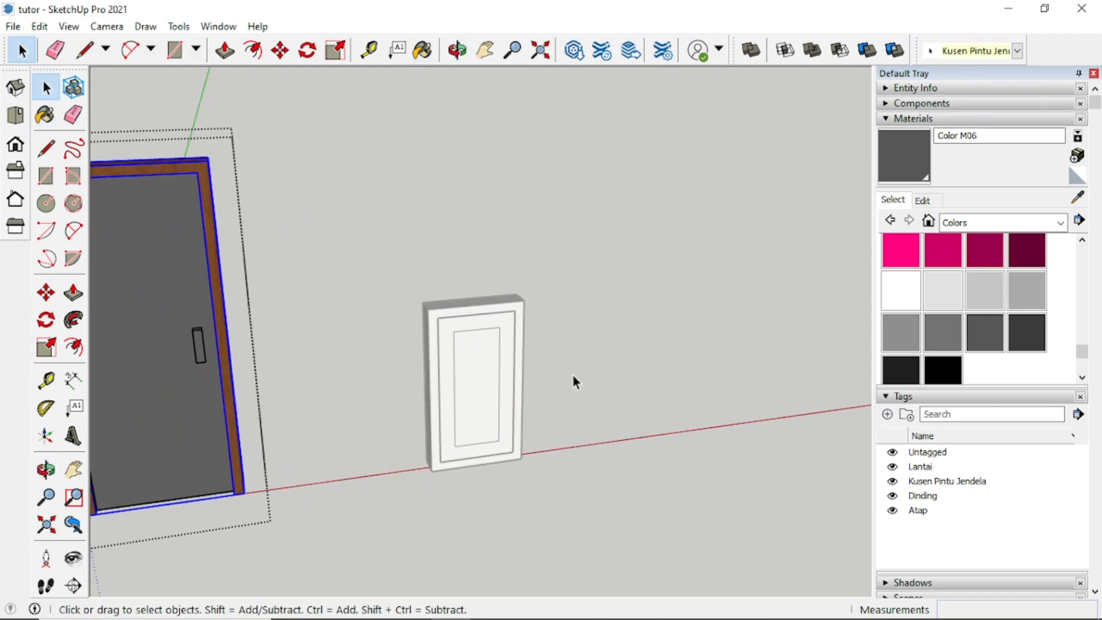
click(583, 374)
Step: Group the window frame and sash together and assign the group to the Kusen Pintu Jendela tag
scroll(544, 381, down, 2)
scroll(517, 364, up, 2)
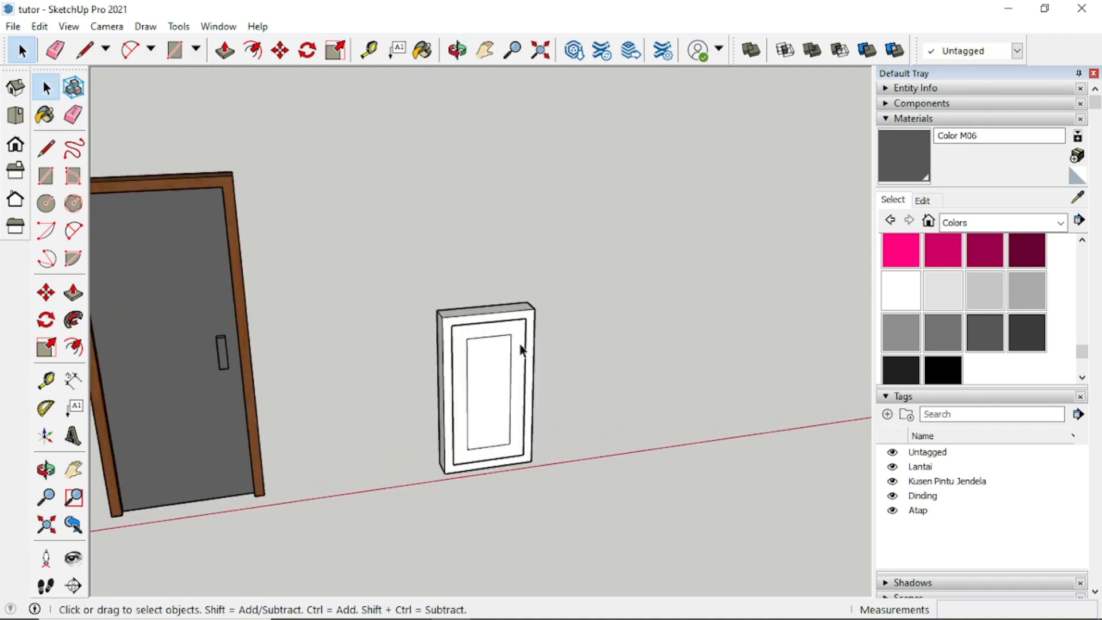
click(522, 349)
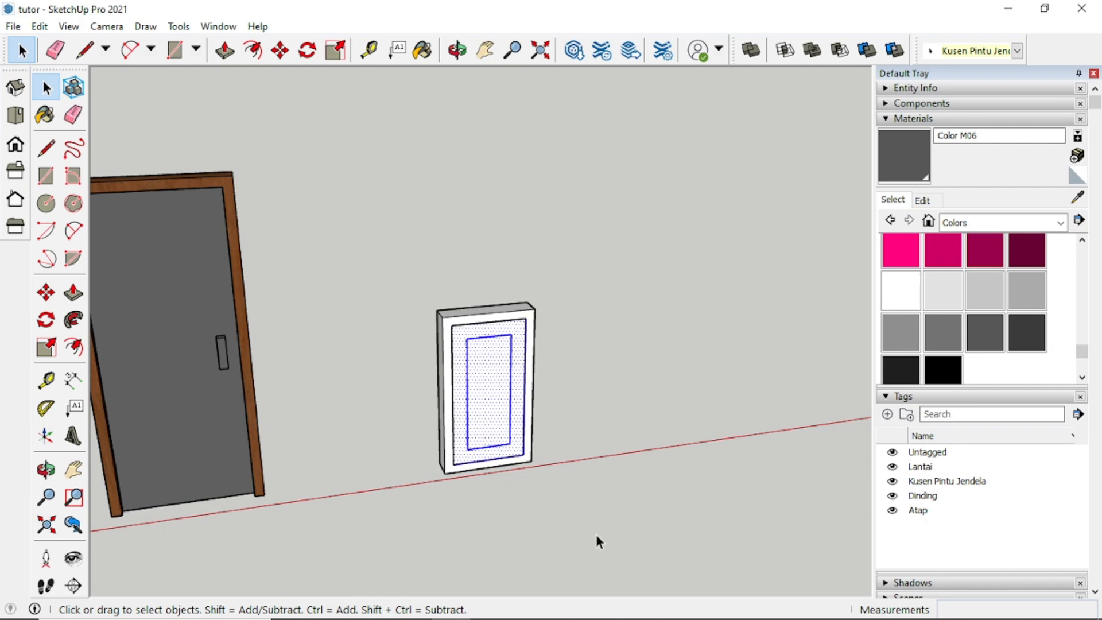
drag(597, 536, 408, 242)
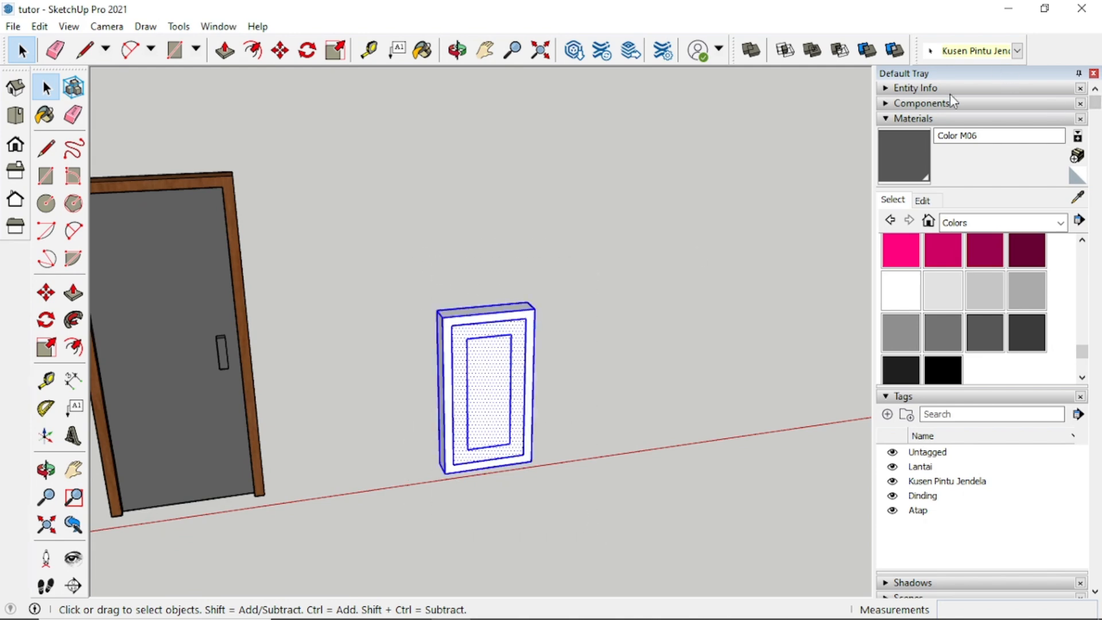
right_click(510, 323)
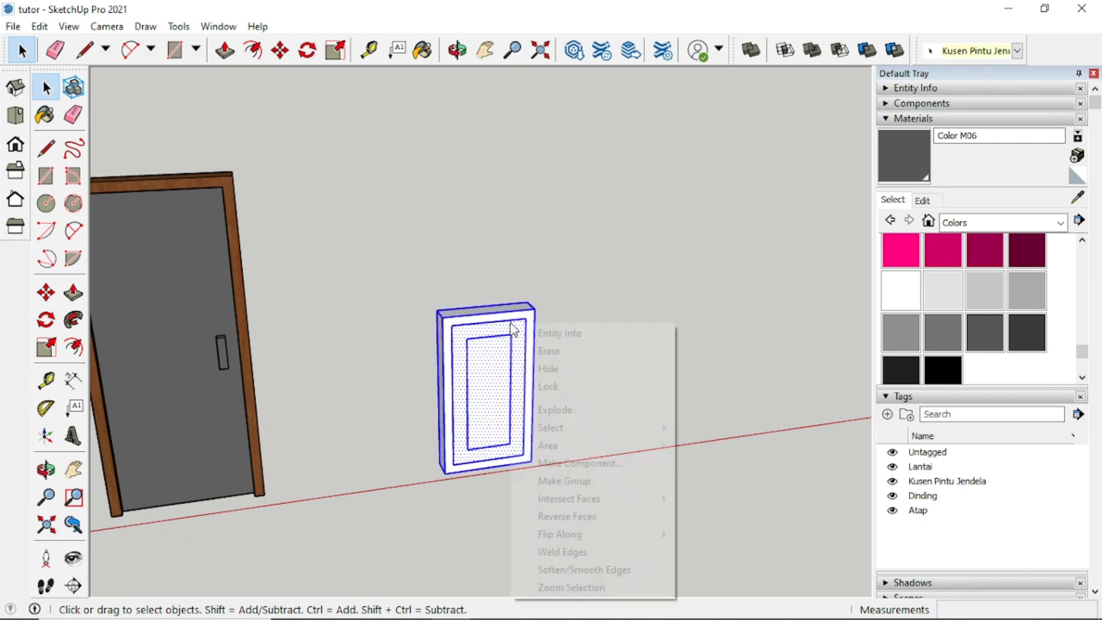
click(566, 481)
click(1017, 51)
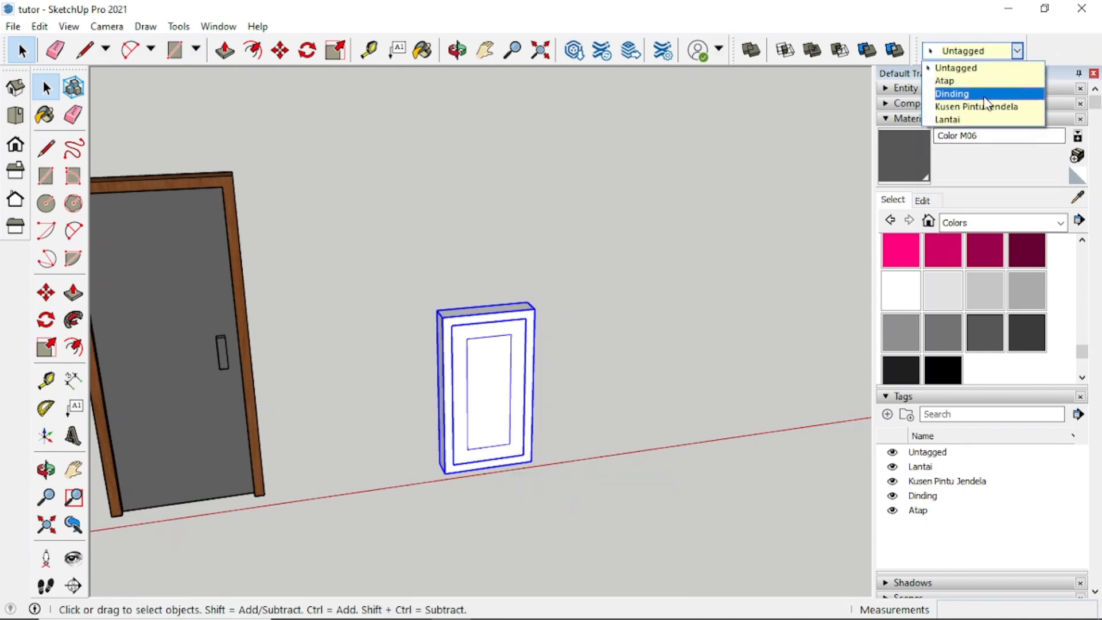
click(985, 105)
click(613, 329)
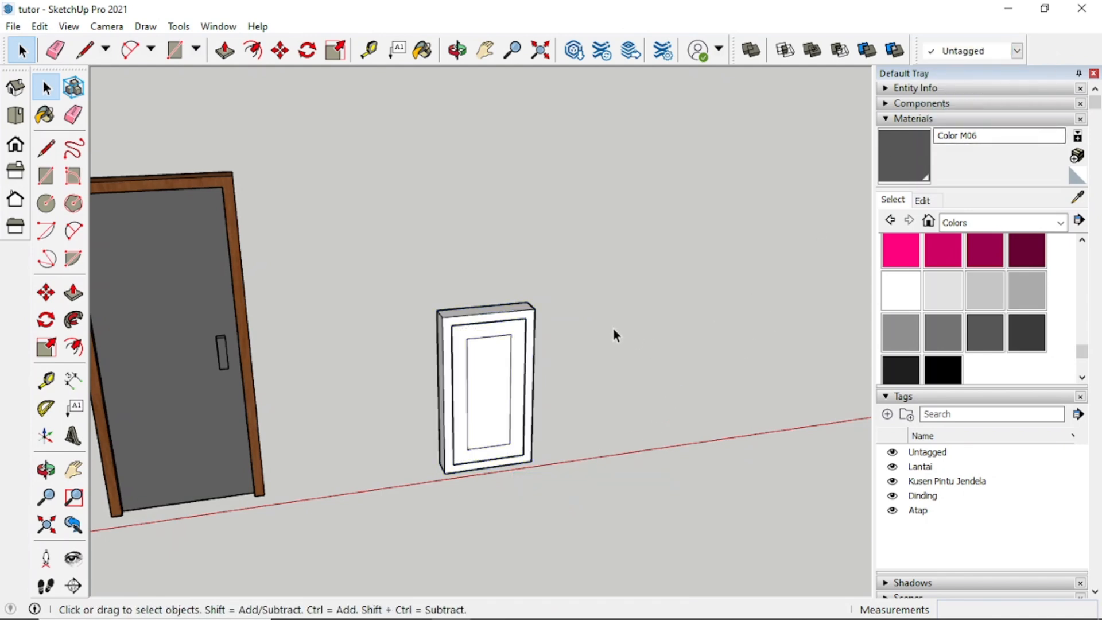
Step: Inside the window group, paint the outer frame with Wood Veneer 01 from the Wood materials
scroll(516, 364, up, 2)
double_click(458, 343)
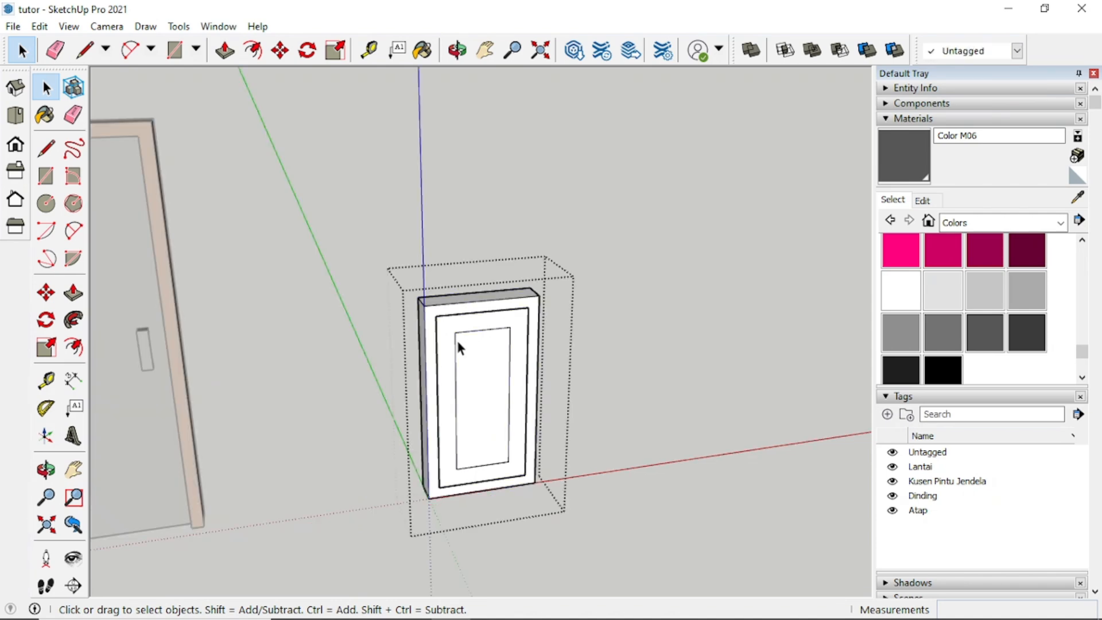
click(457, 339)
click(436, 311)
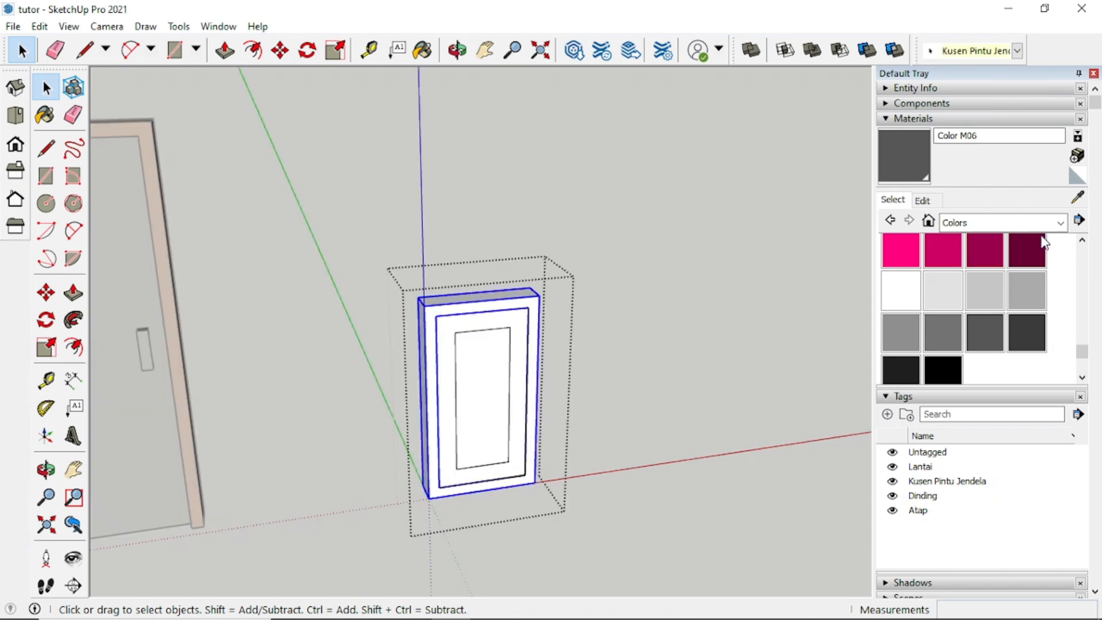
click(1011, 224)
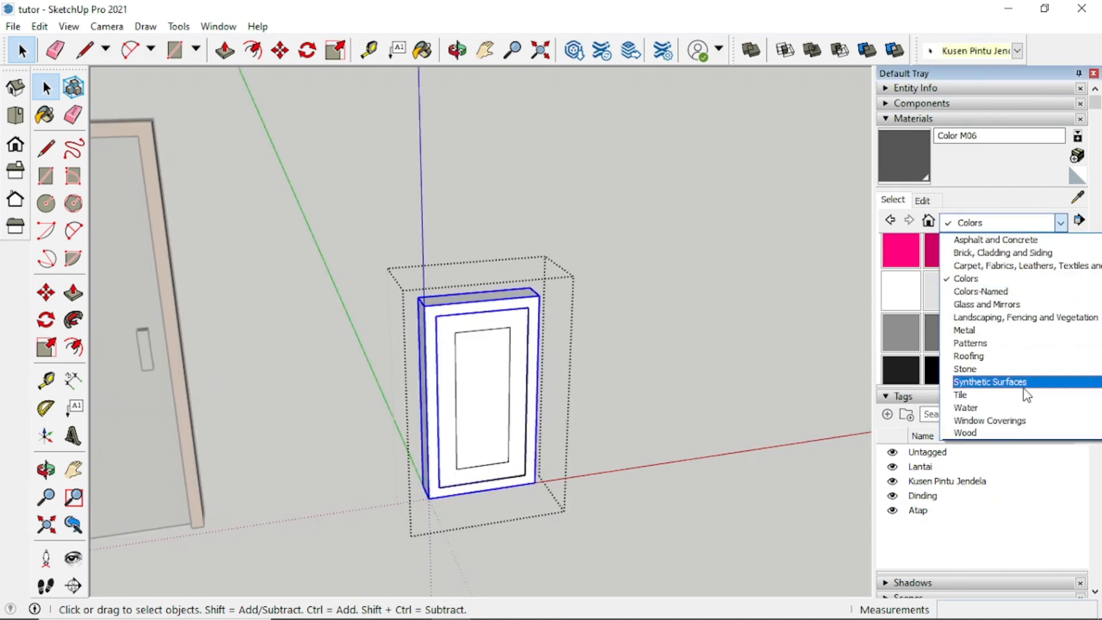
click(1017, 437)
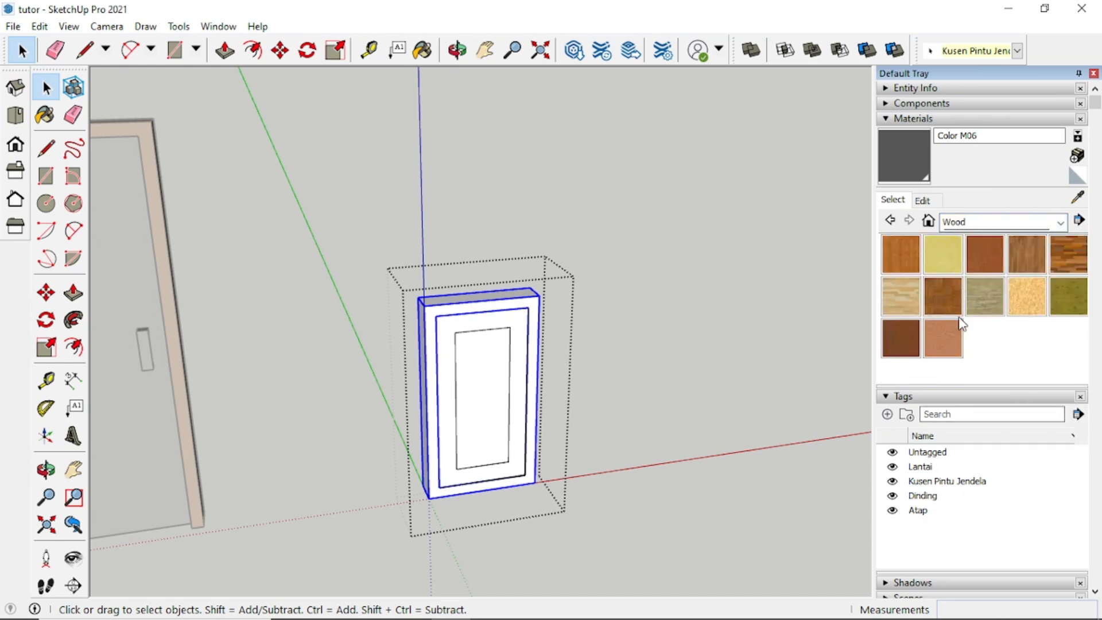
click(900, 339)
click(533, 296)
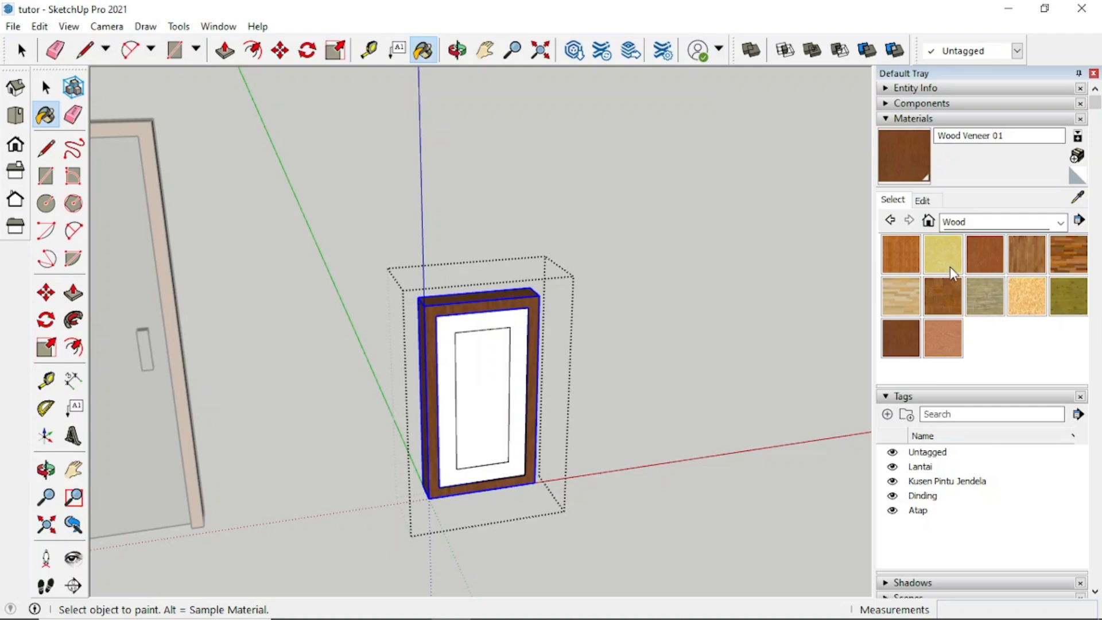
Step: Try Color M04 from the Colors materials on the window sash border and replace it with Color M05
click(1008, 222)
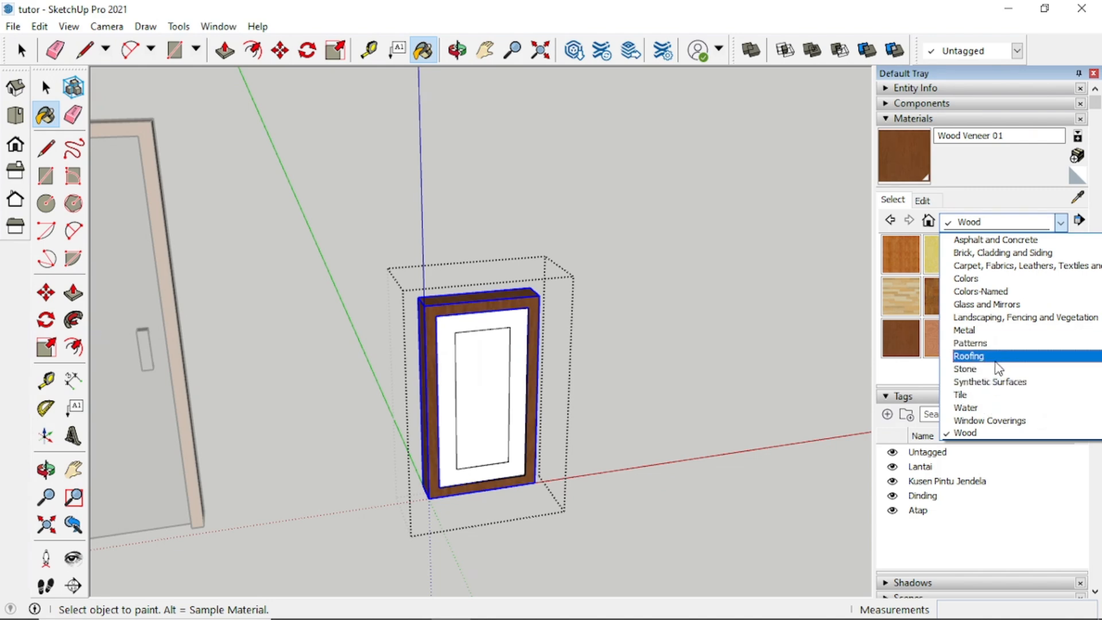
click(975, 278)
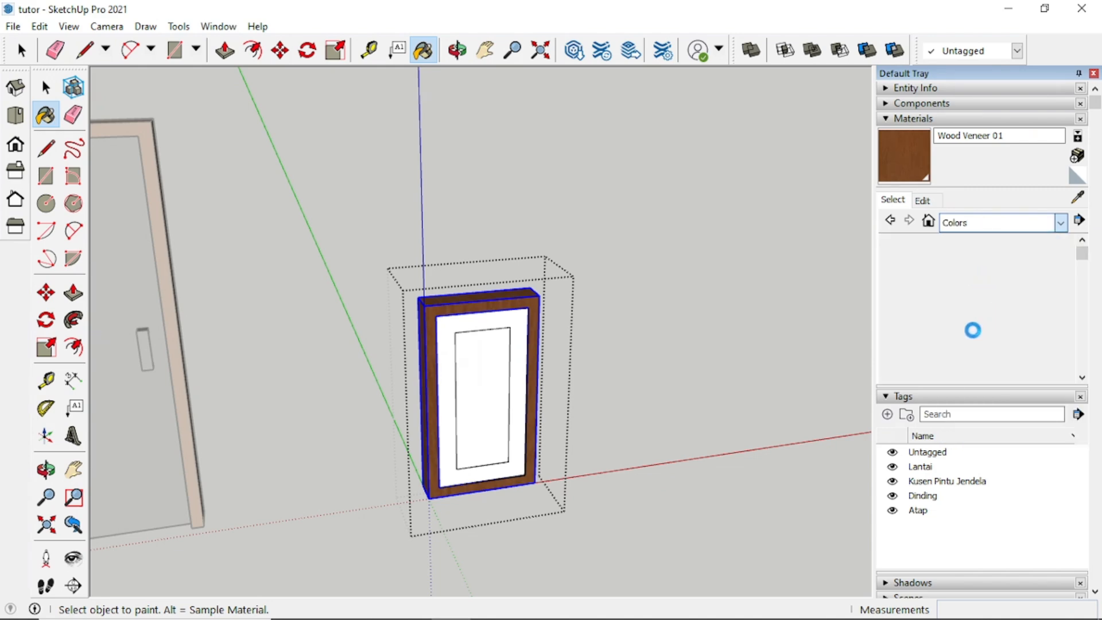
scroll(983, 327, down, 3)
scroll(979, 325, down, 10)
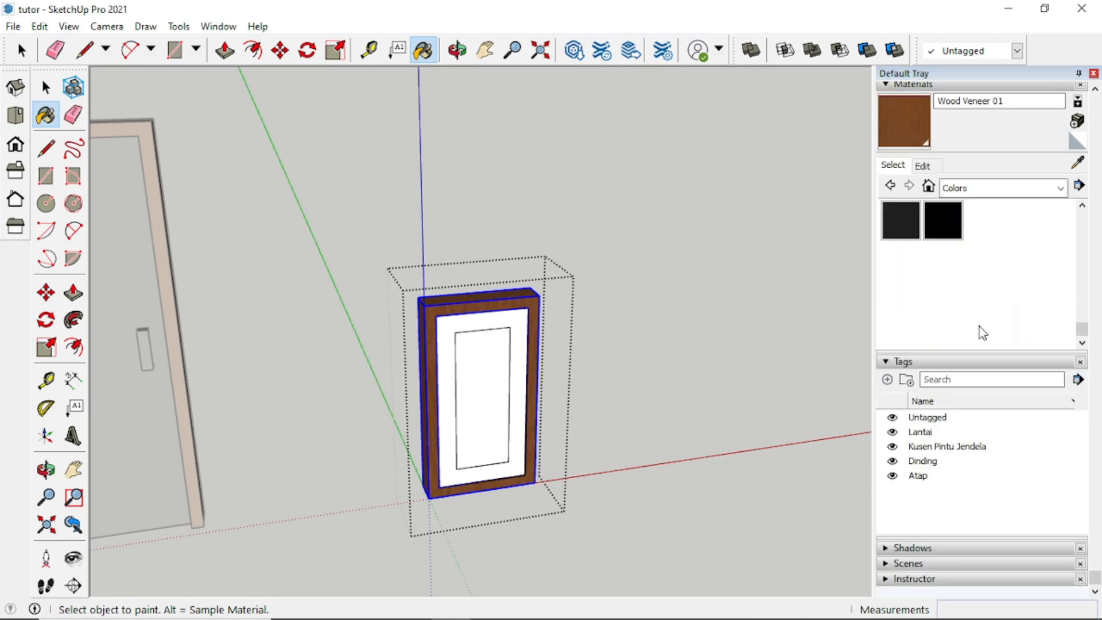
scroll(964, 322, up, 2)
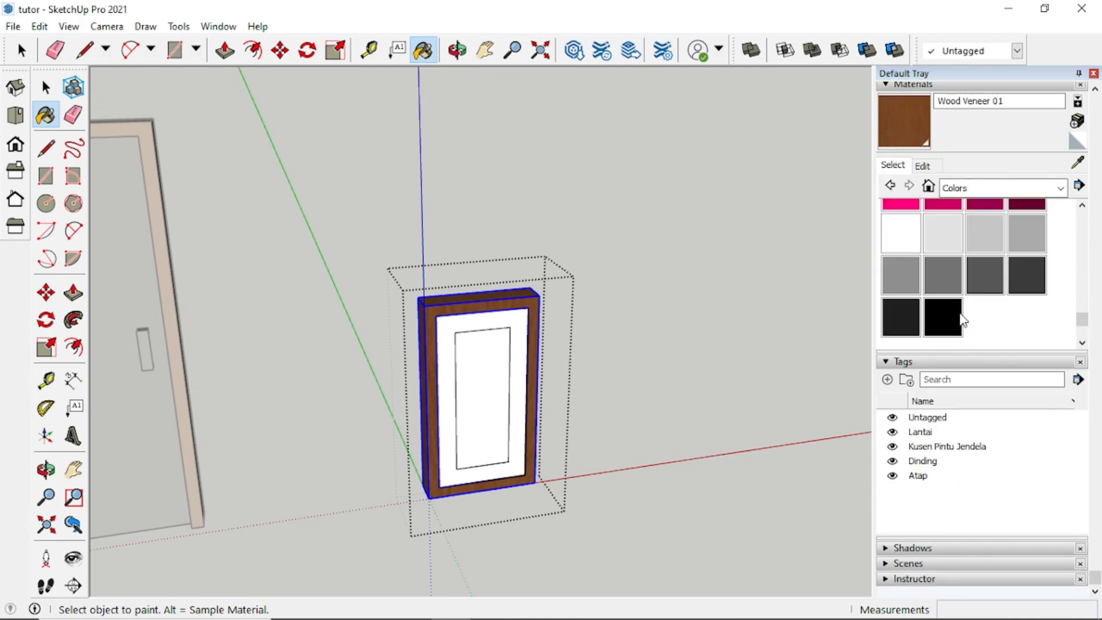
click(910, 280)
click(519, 332)
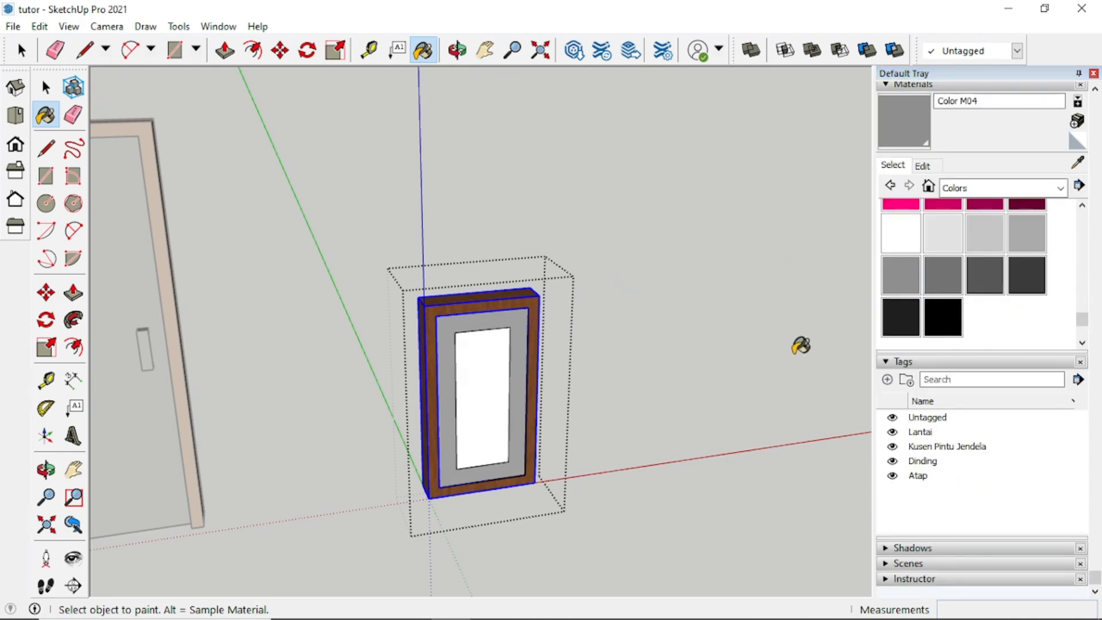
click(943, 279)
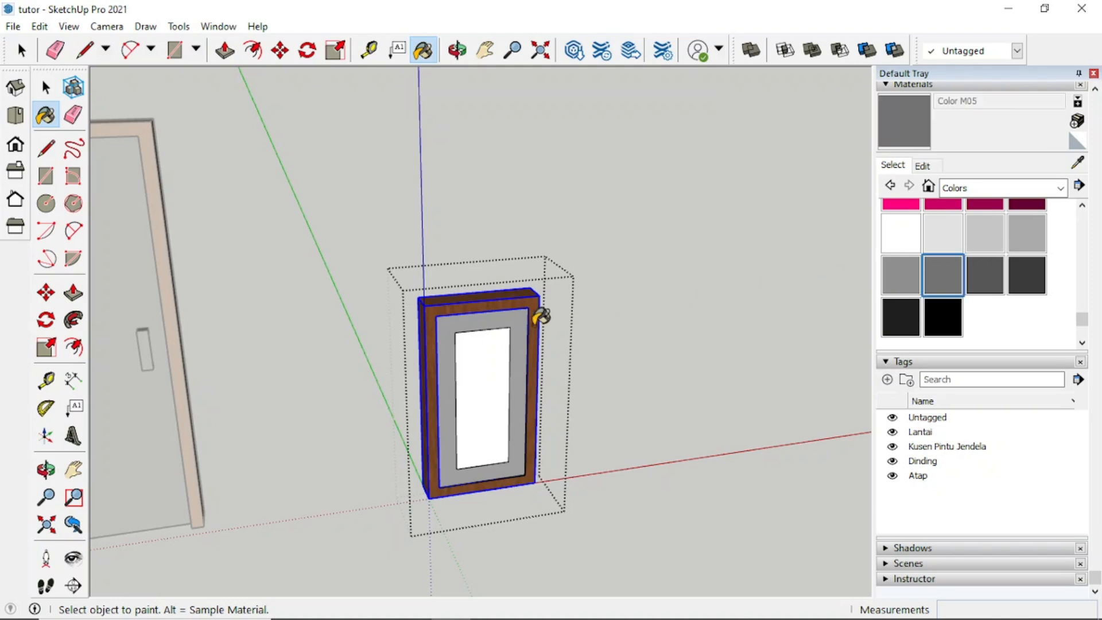
click(523, 321)
Step: Paint the window pane with Translucent Glass Blue from the Glass and Mirrors materials and leave the window group
click(1048, 188)
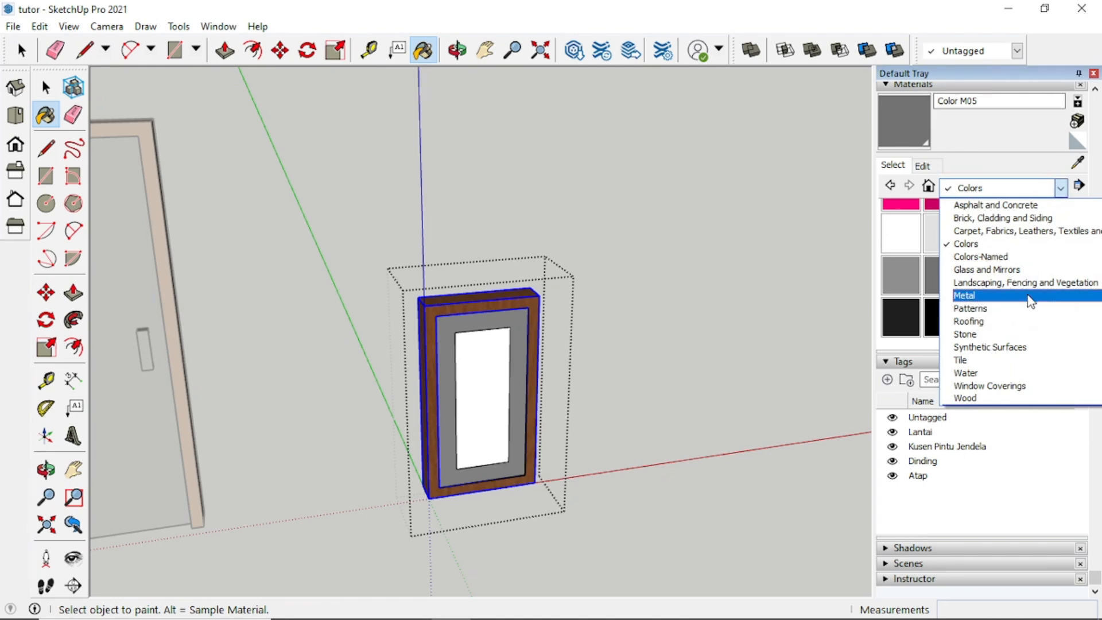
click(1024, 269)
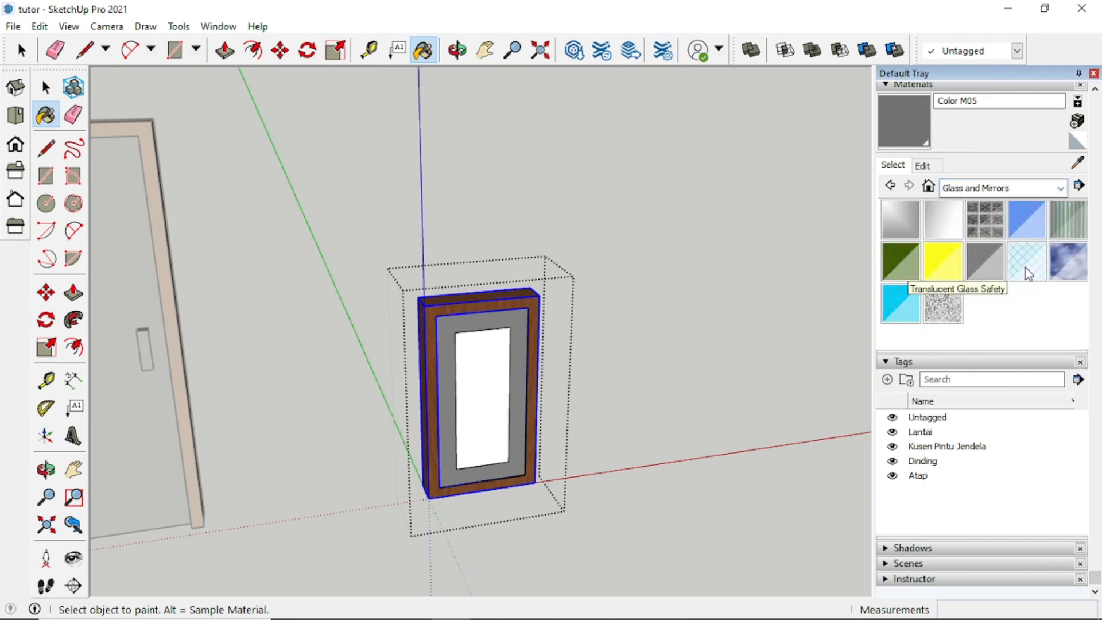
click(1026, 221)
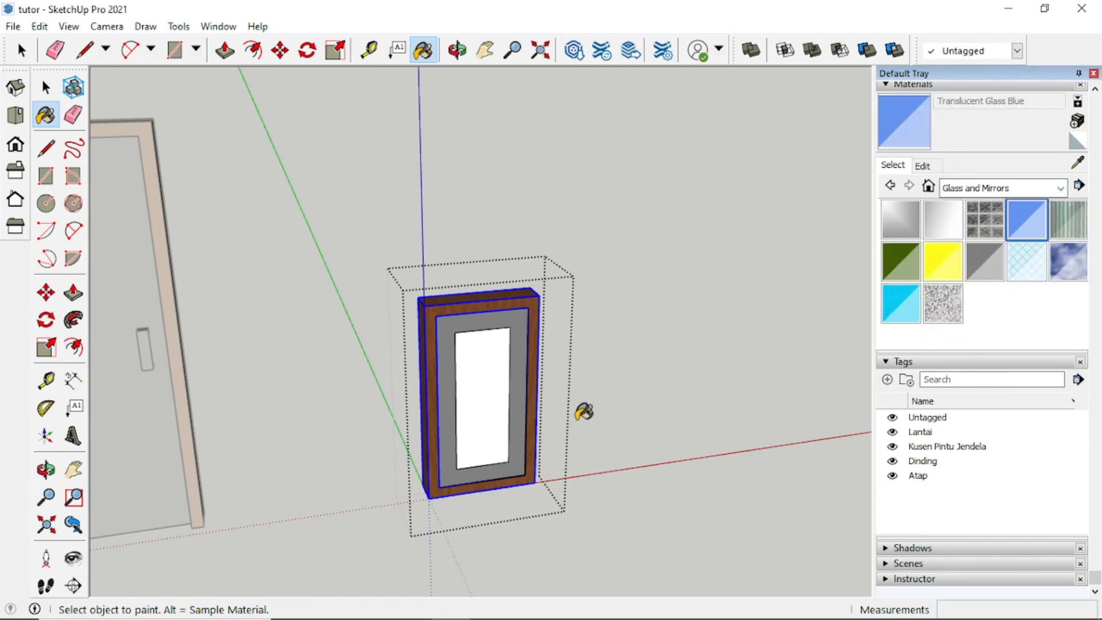
click(501, 365)
key(space)
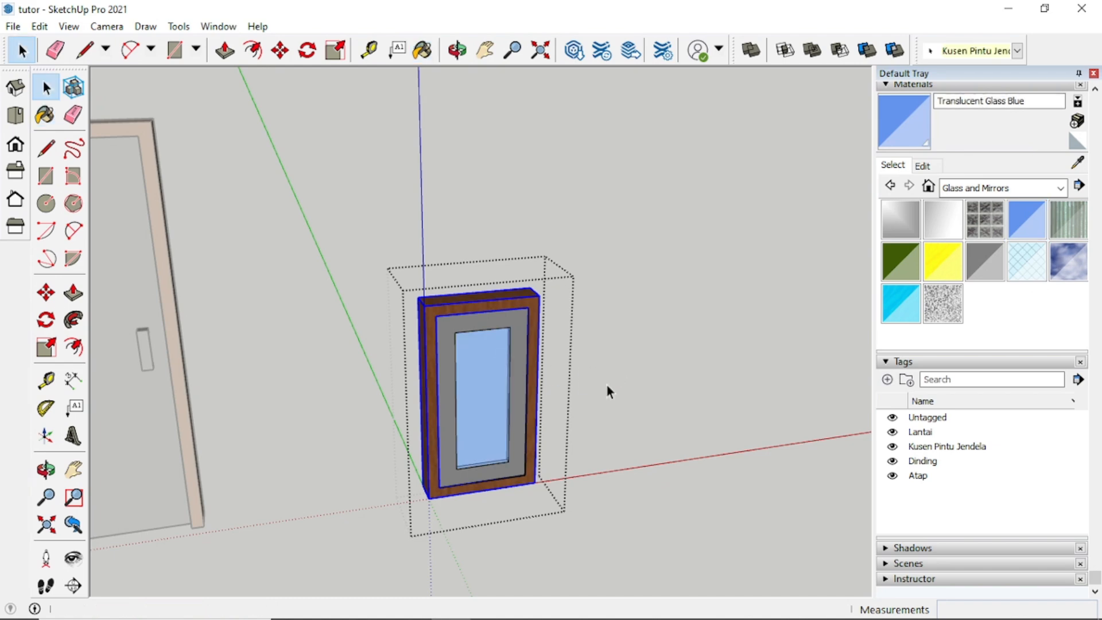
click(606, 384)
scroll(606, 384, down, 4)
scroll(475, 373, down, 4)
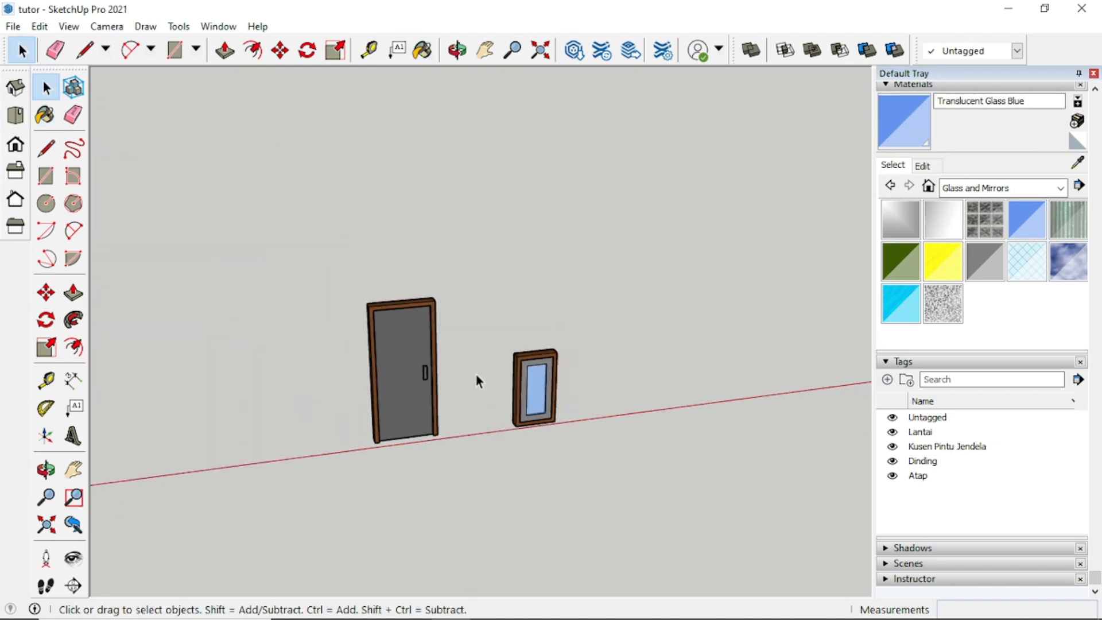
scroll(506, 374, up, 5)
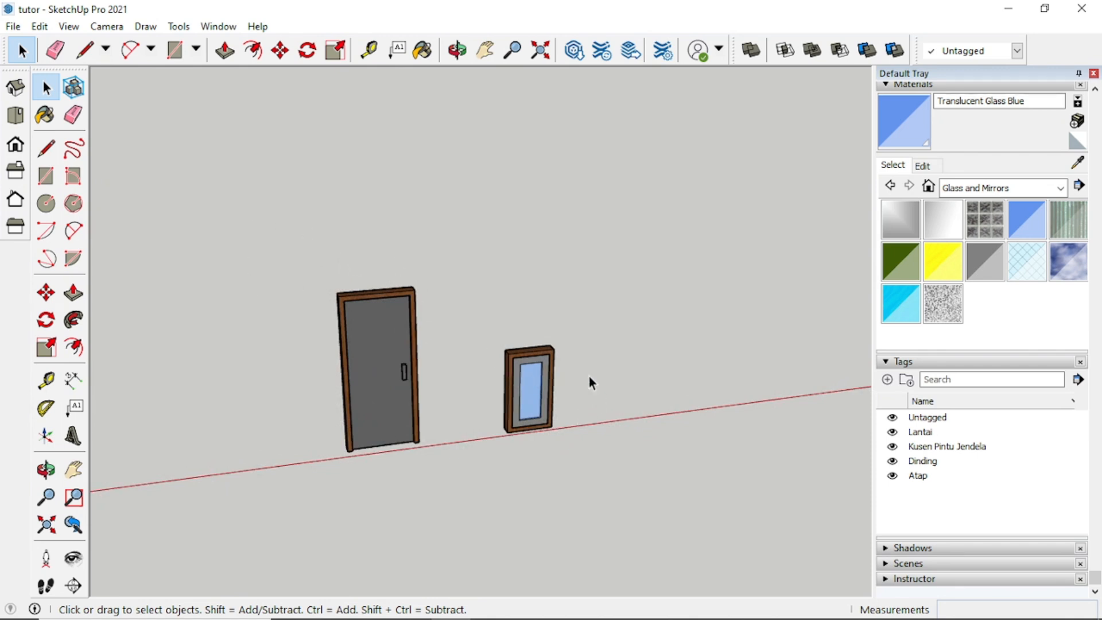
scroll(588, 374, down, 5)
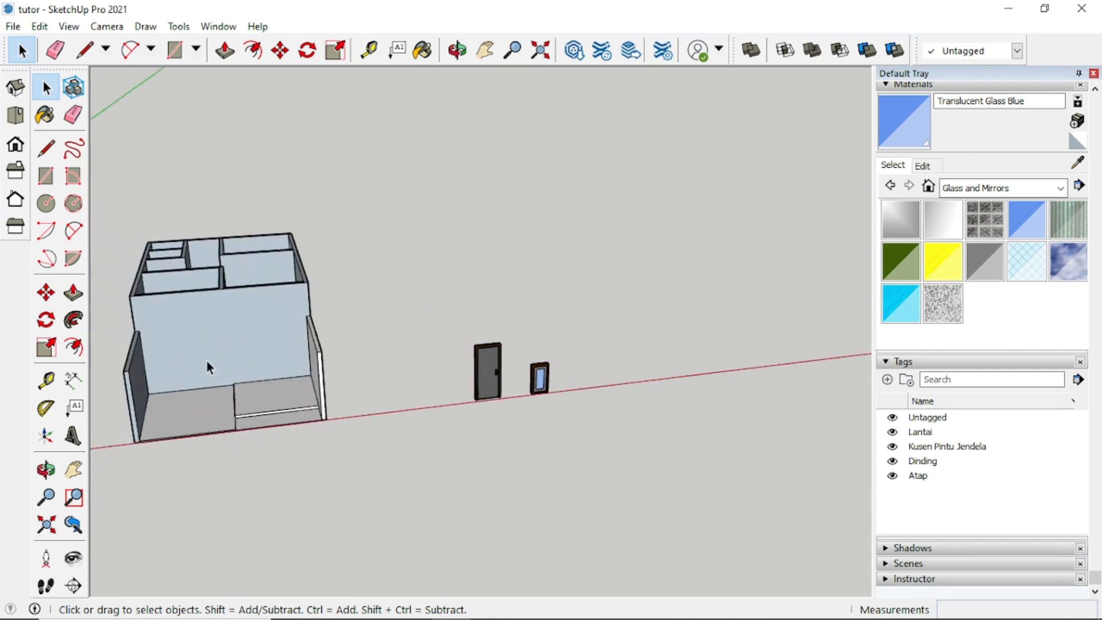
scroll(267, 377, up, 4)
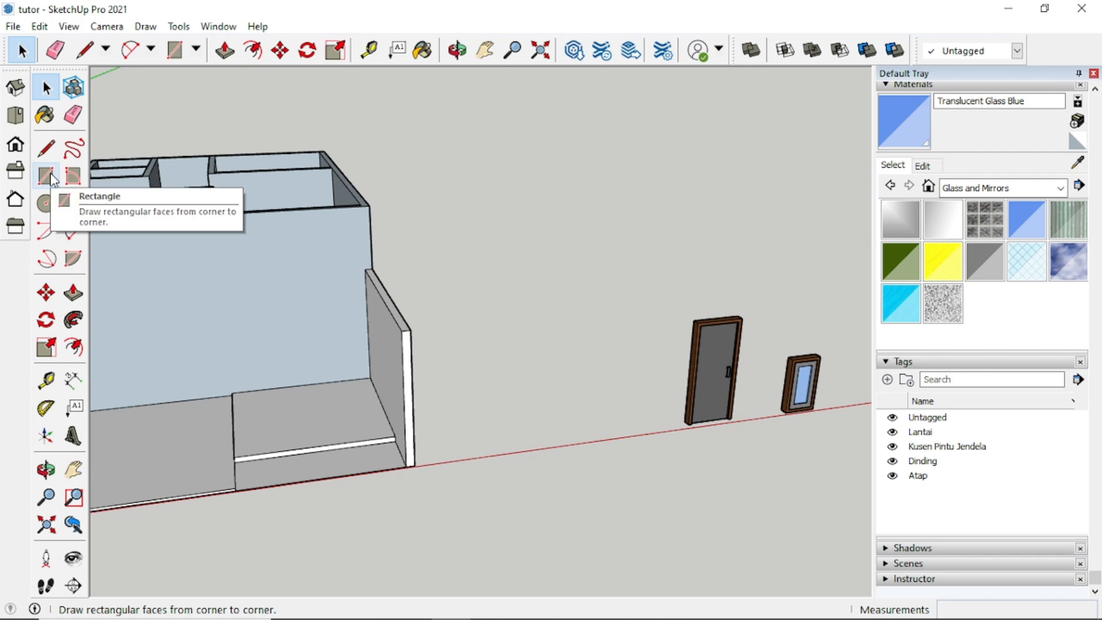
click(46, 176)
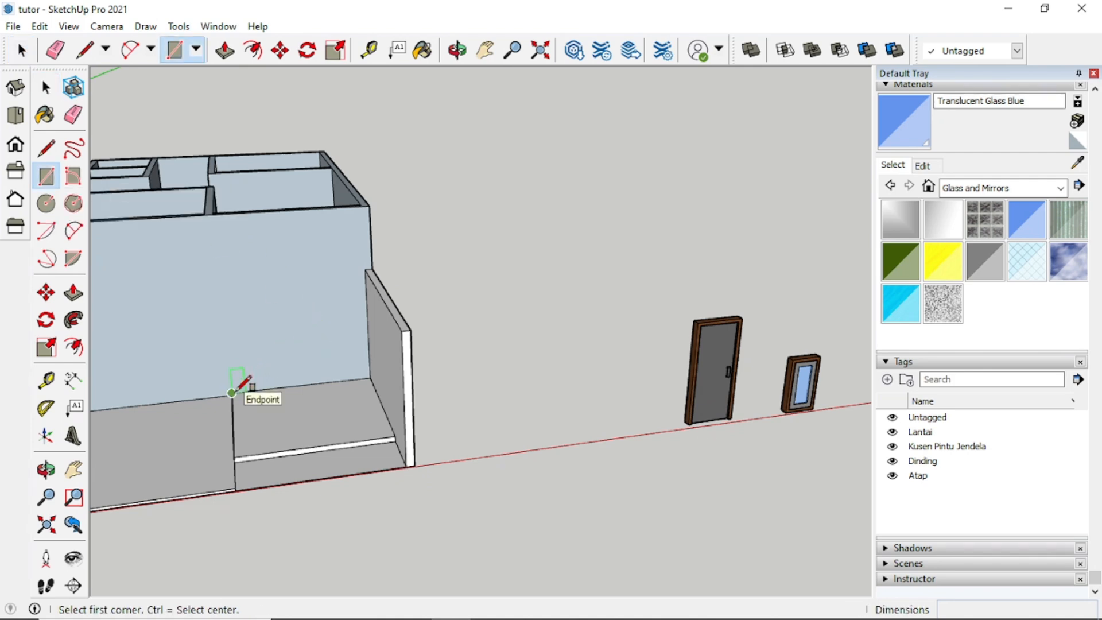
click(232, 392)
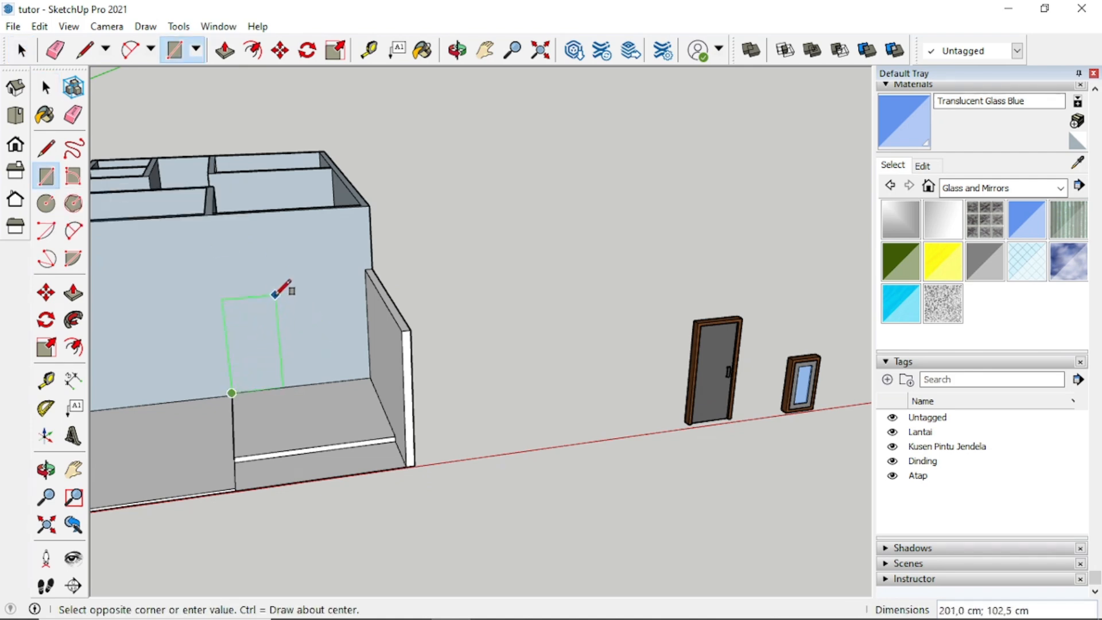
key(space)
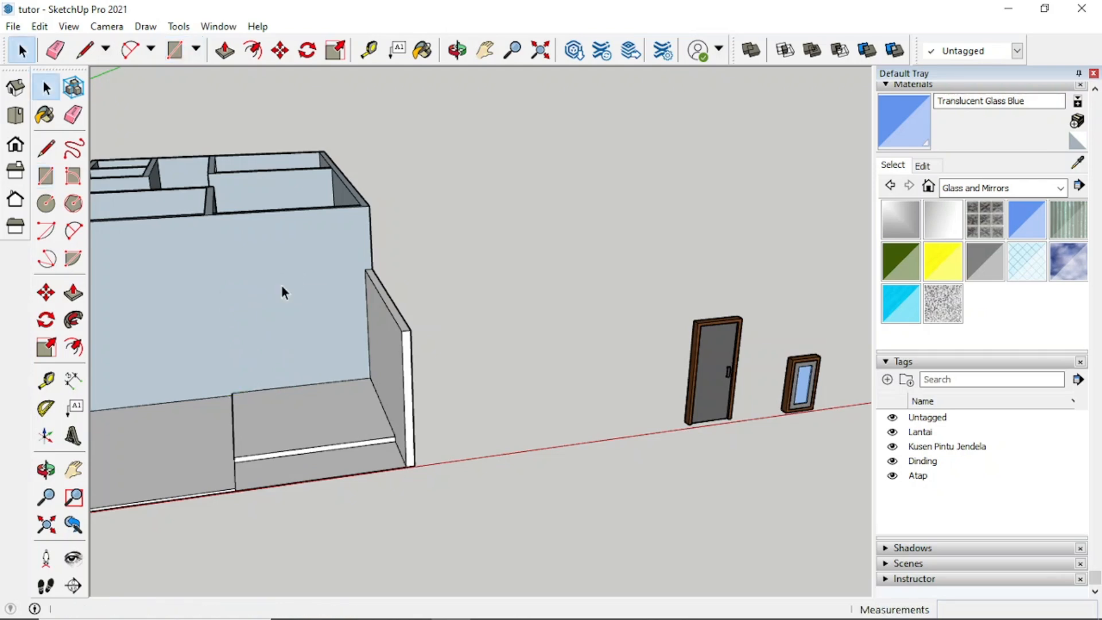
Step: Measure the door frame's width along its top edge with the Dimension tool
click(73, 380)
scroll(716, 319, up, 4)
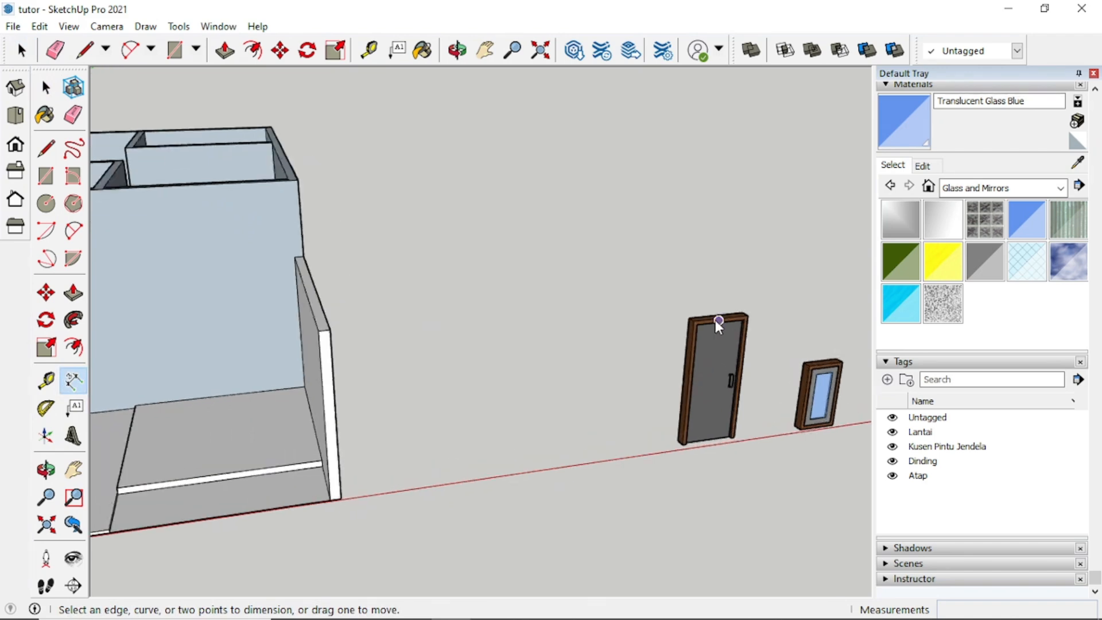
click(690, 324)
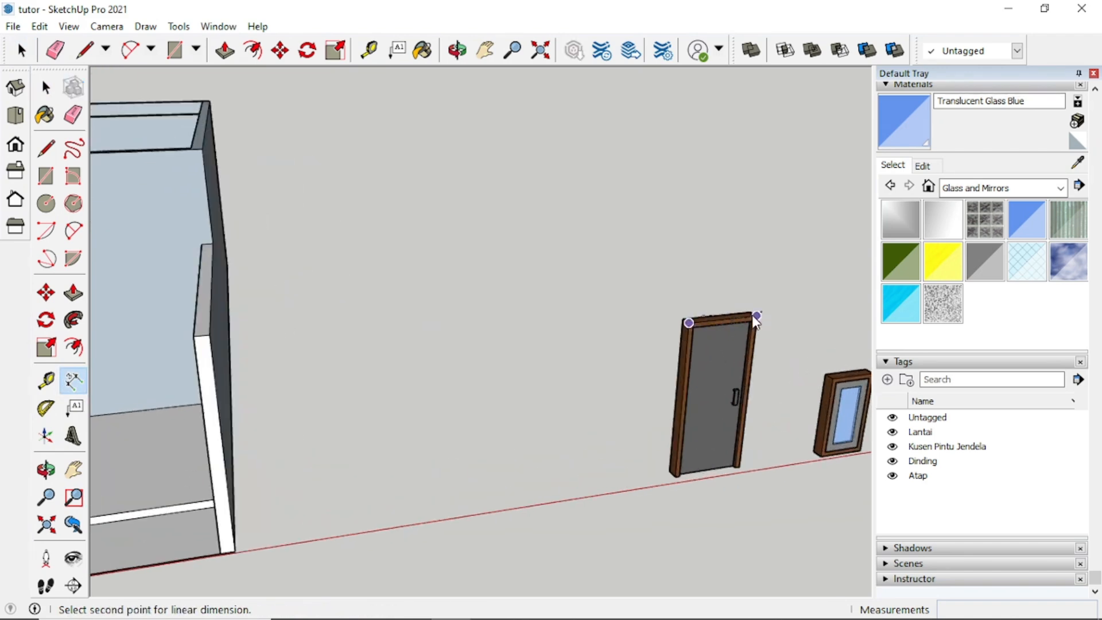
scroll(769, 320, up, 1)
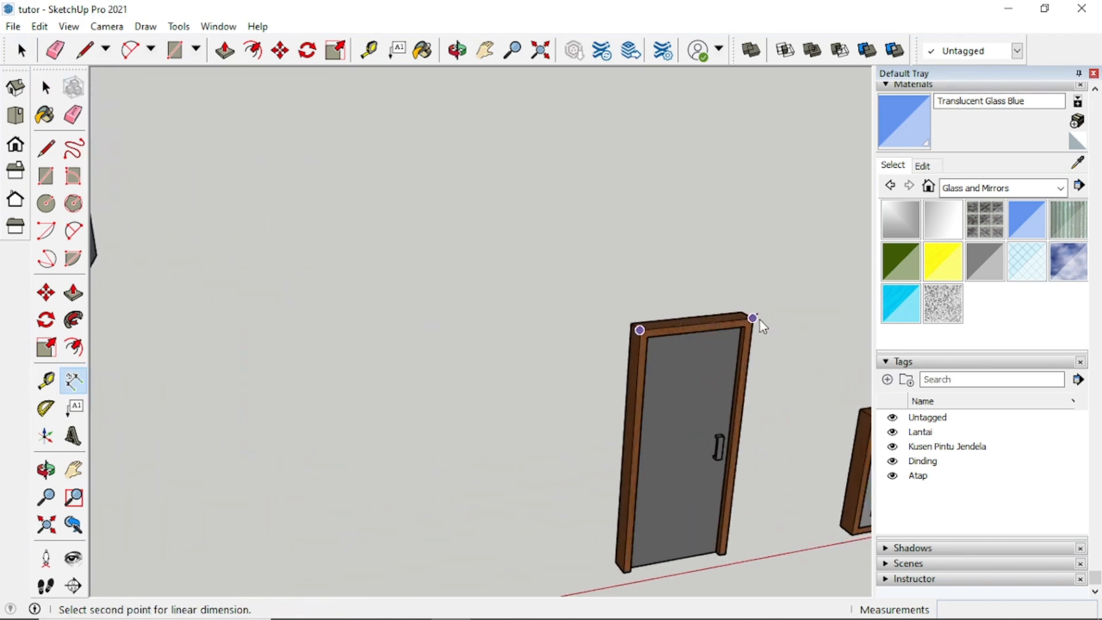
click(759, 318)
key(space)
scroll(755, 357, down, 1)
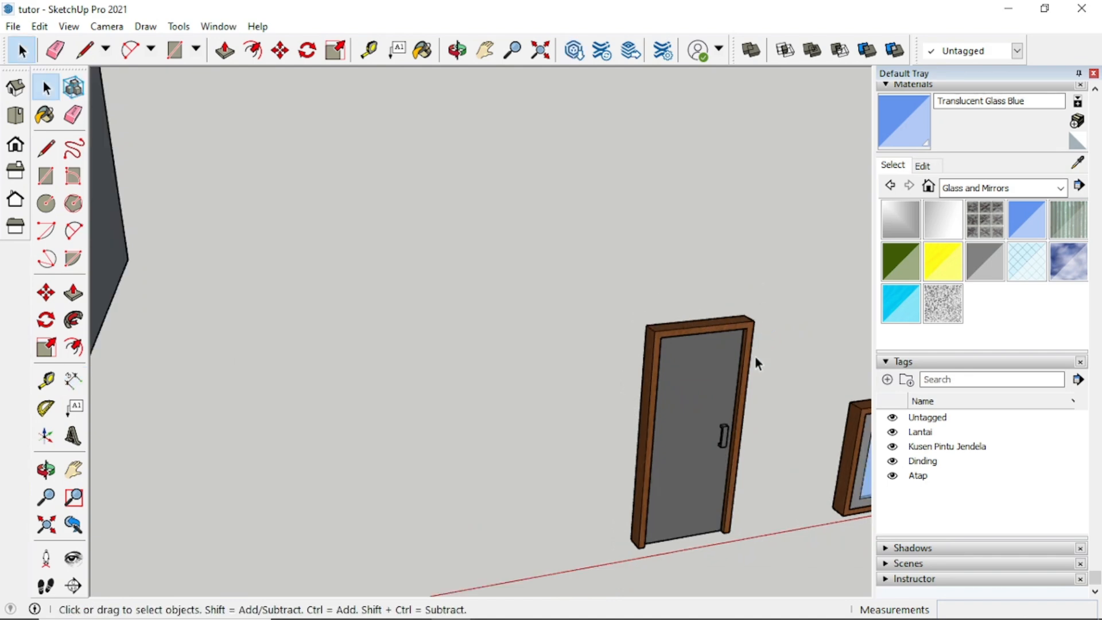
Step: Measure the door frame's height from its upper corner down to its base
click(73, 380)
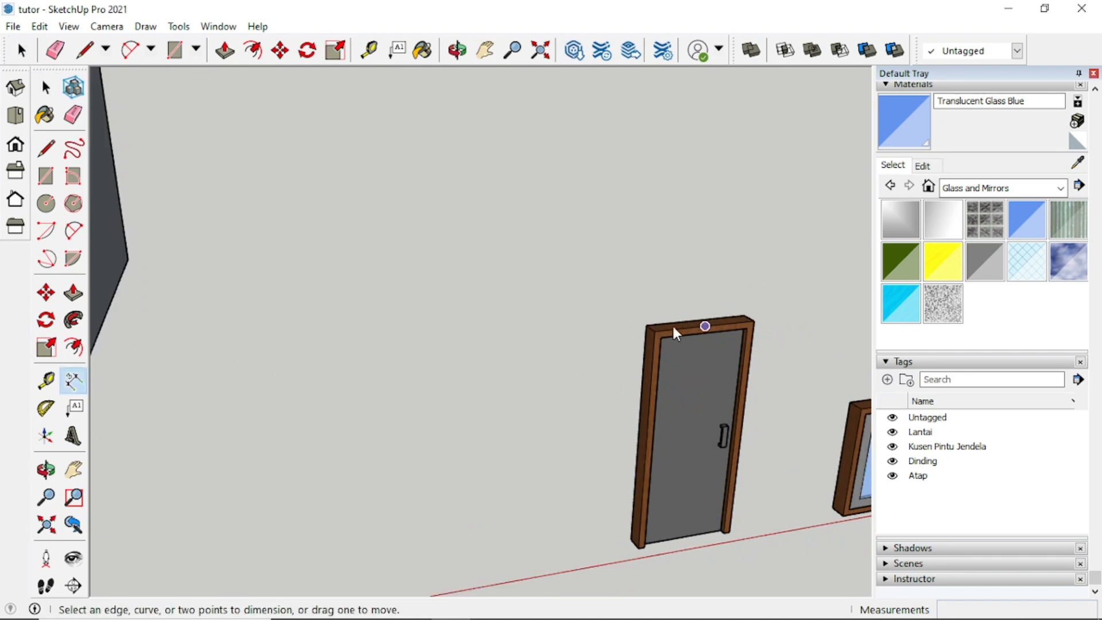
click(655, 330)
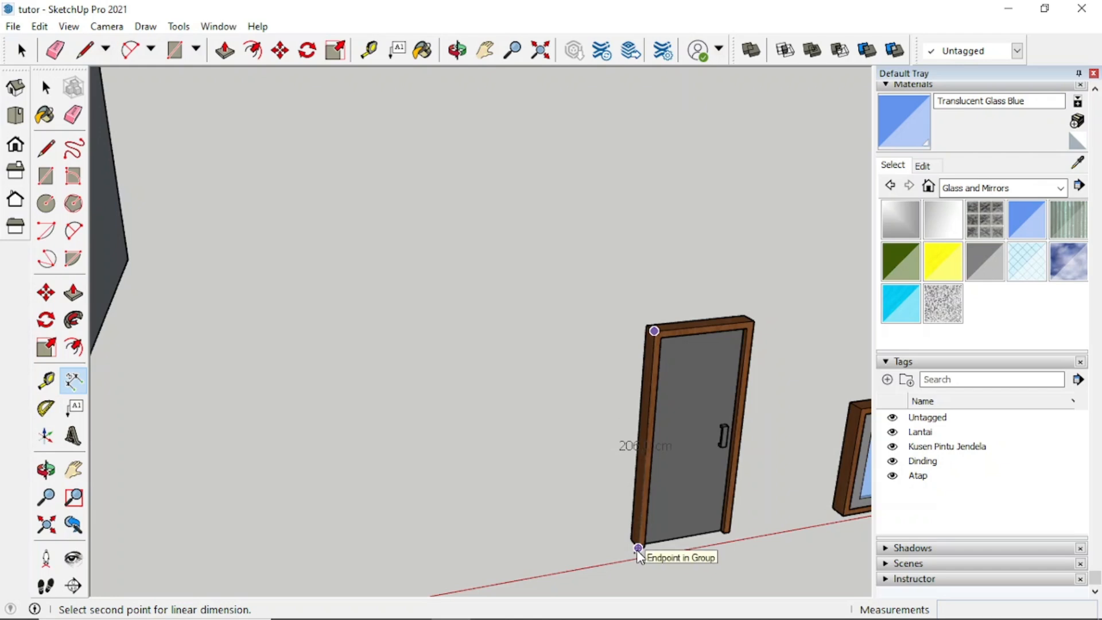
key(space)
scroll(287, 453, down, 2)
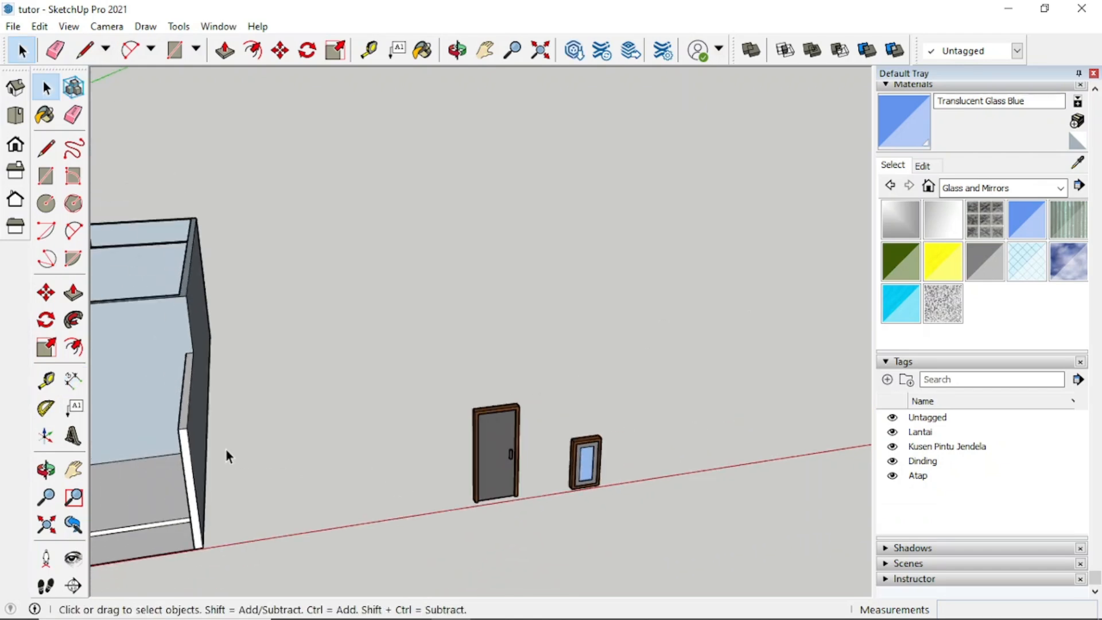
middle_drag(226, 449, 321, 440)
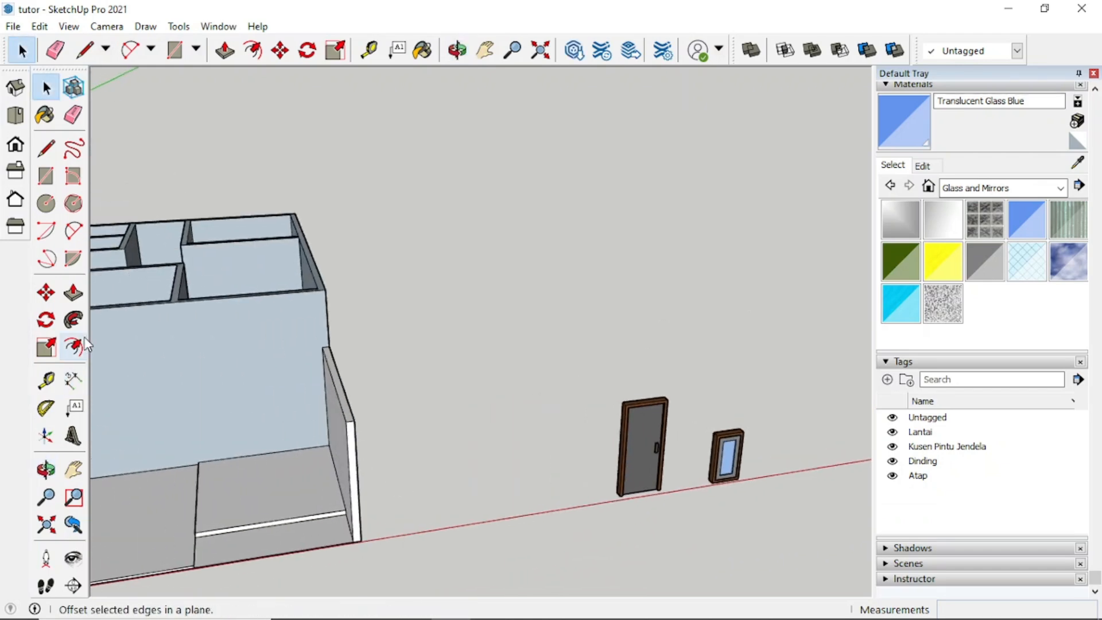
click(46, 175)
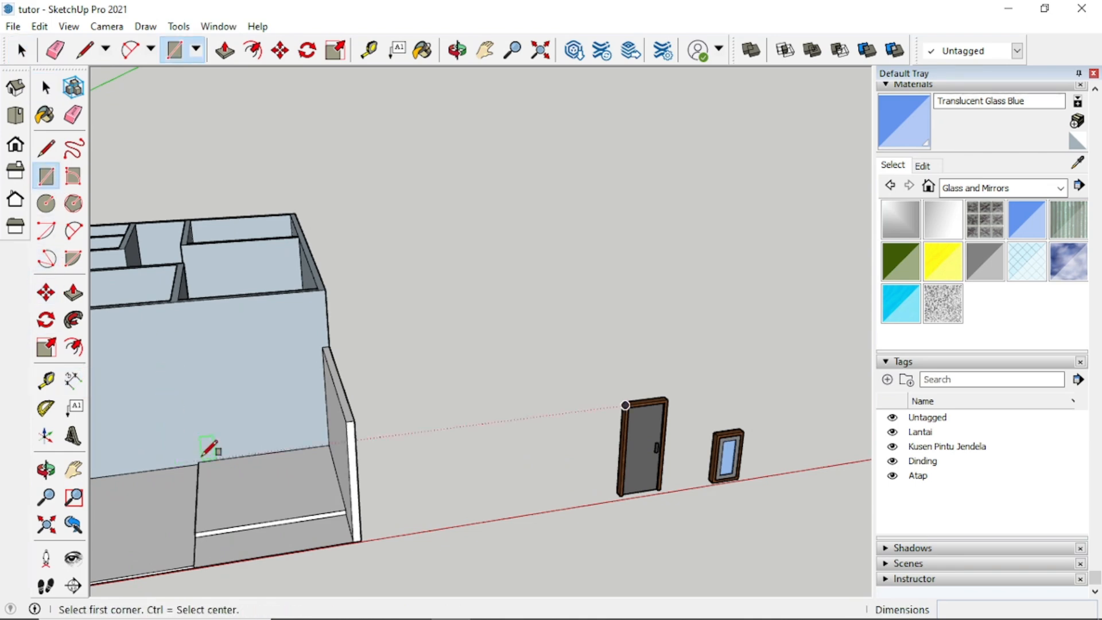
scroll(198, 462, up, 4)
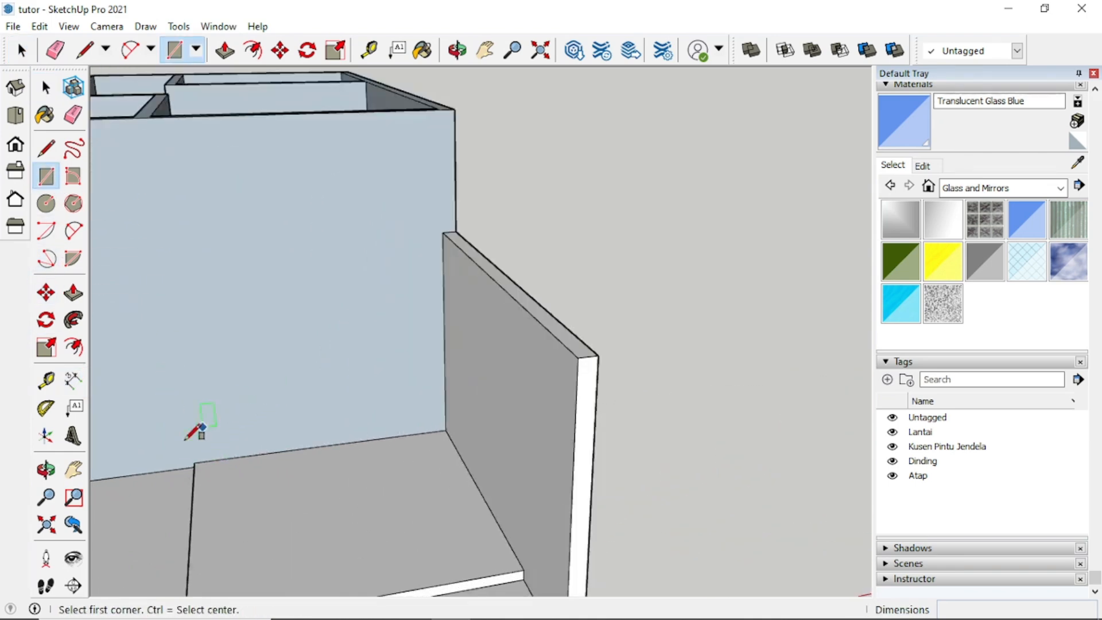
scroll(201, 429, down, 2)
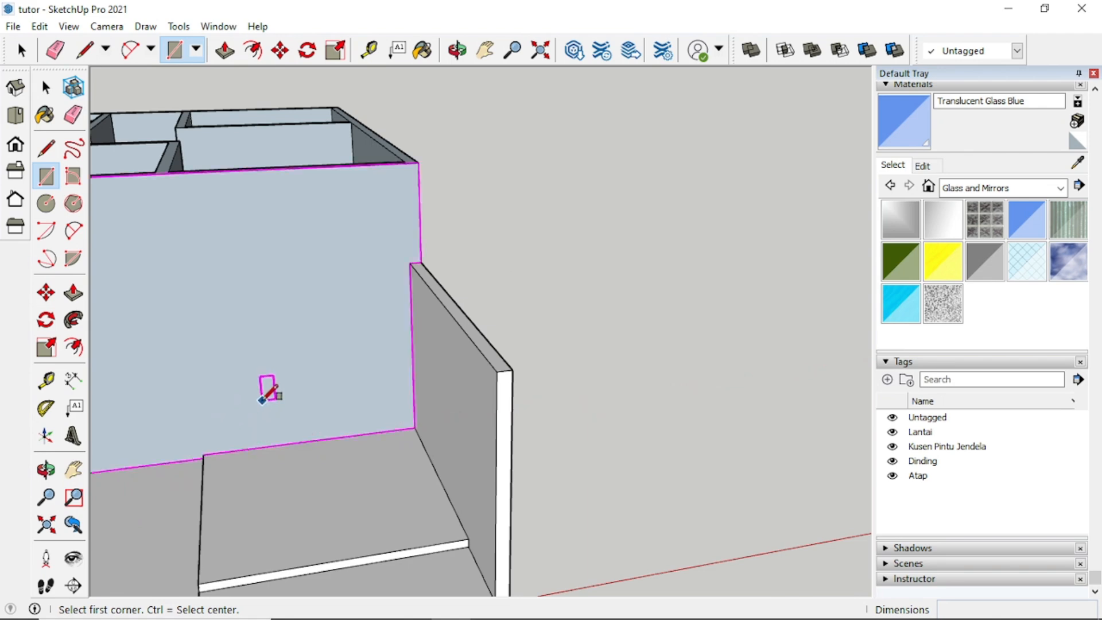
middle_drag(260, 393, 315, 224)
scroll(233, 250, up, 2)
middle_drag(229, 254, 272, 279)
scroll(357, 177, up, 3)
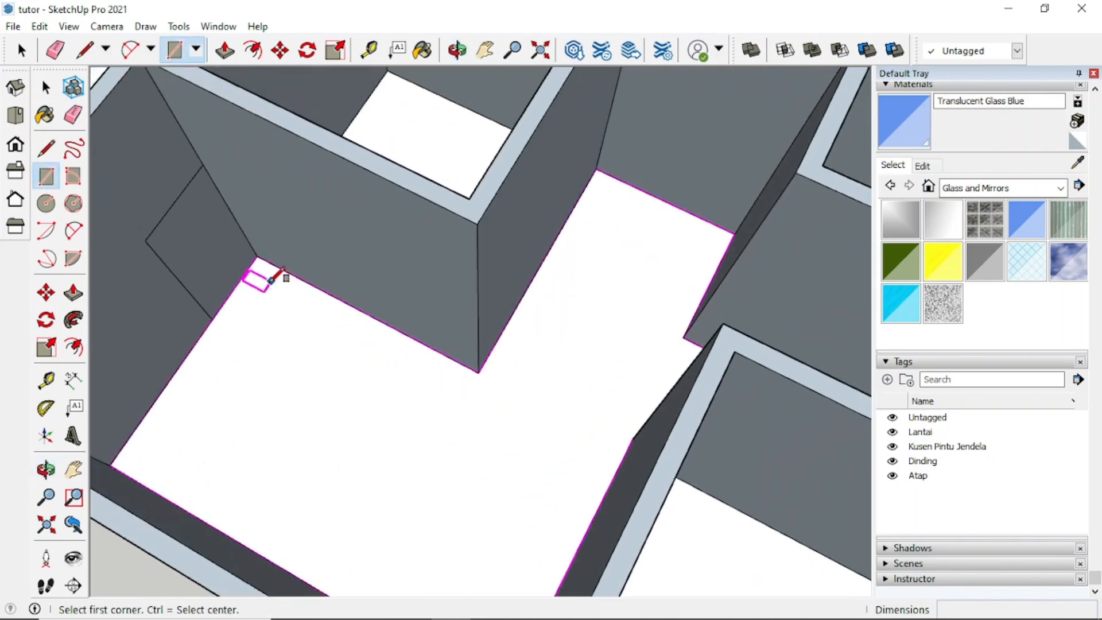
scroll(156, 234, up, 1)
key(space)
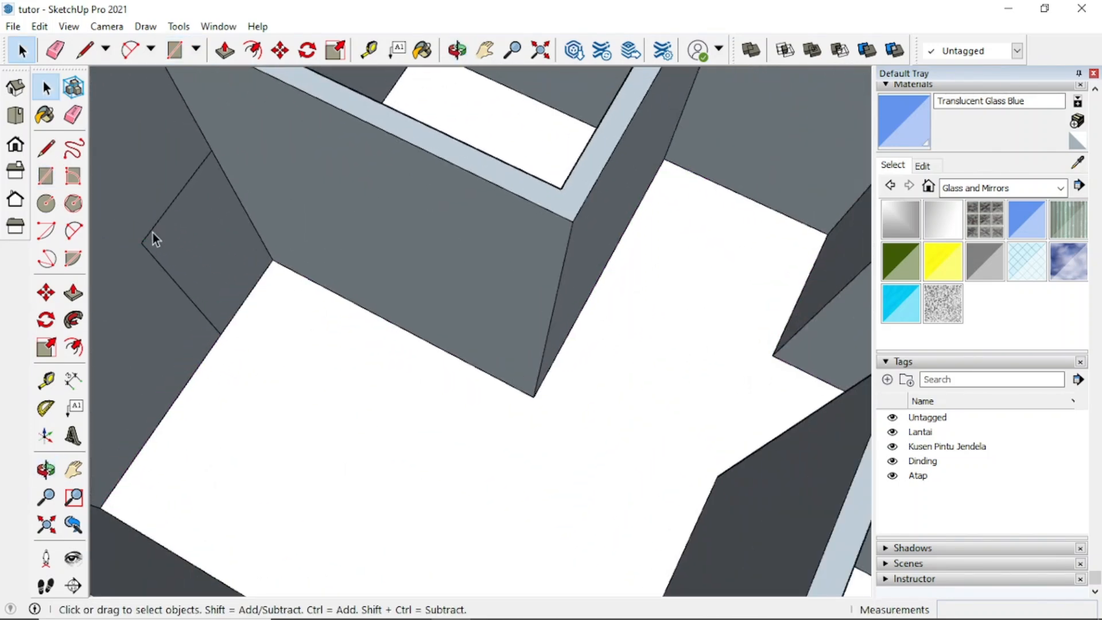
key(Delete)
Step: Draw a 206 × 92 cm rectangle on the inner face of the front wall, starting from the floor corner beside the partition
click(46, 175)
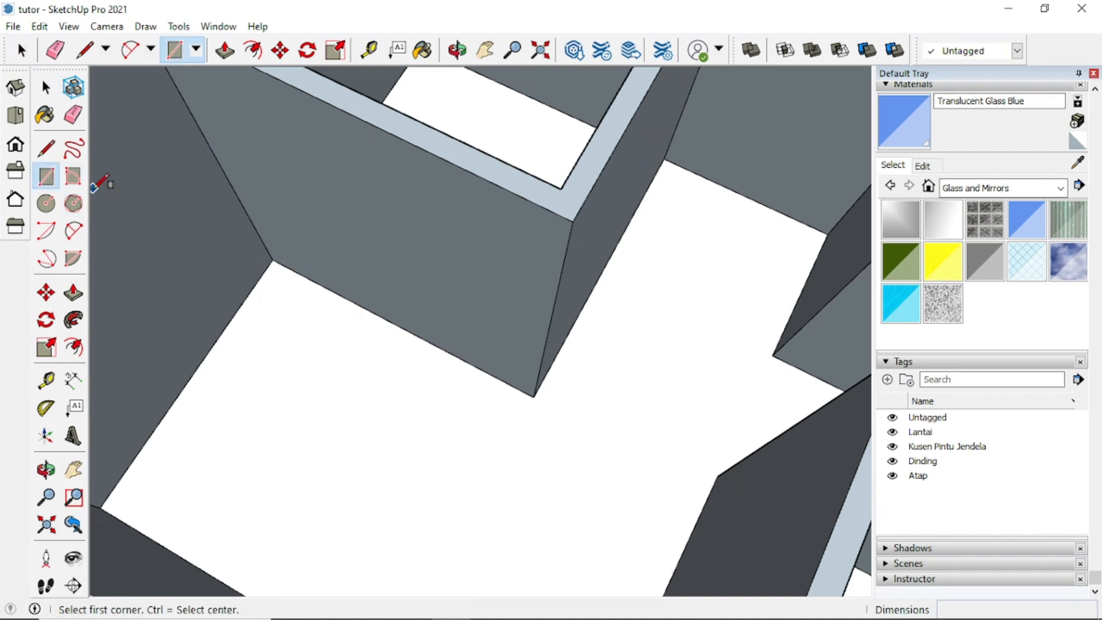
click(272, 260)
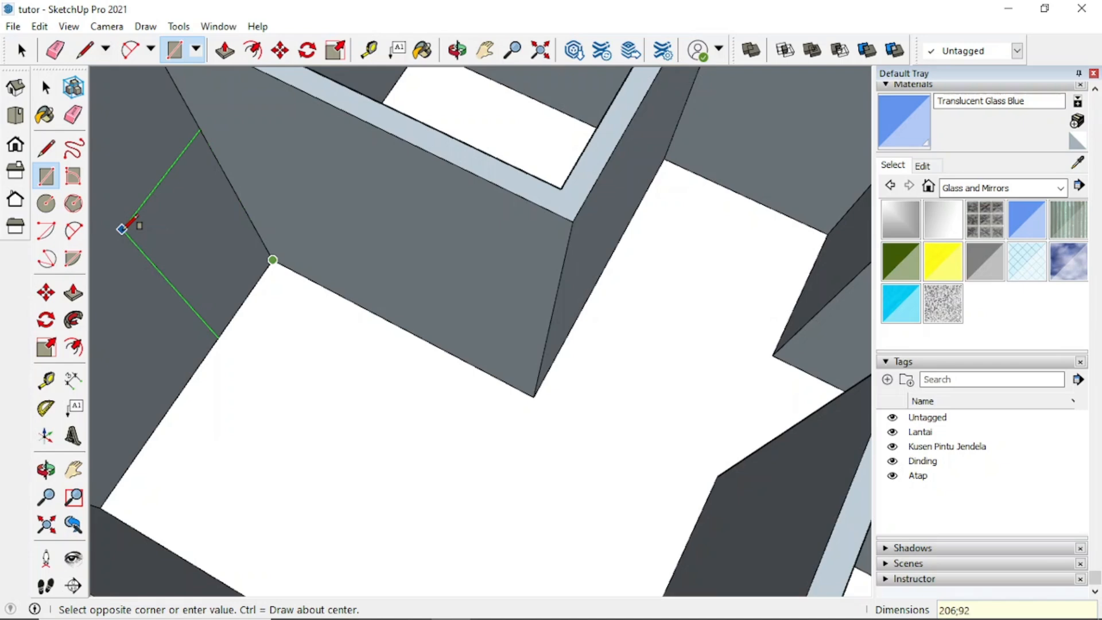
click(122, 229)
key(space)
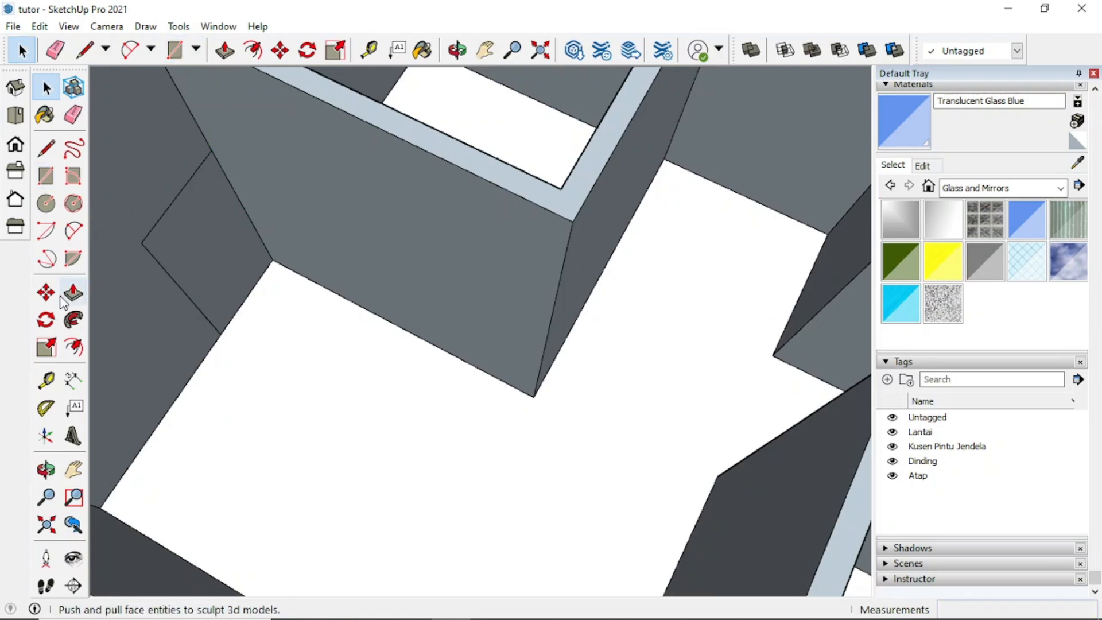
Step: Push the door rectangle 15 cm through the wall to cut the door opening
click(72, 293)
drag(217, 265, 169, 247)
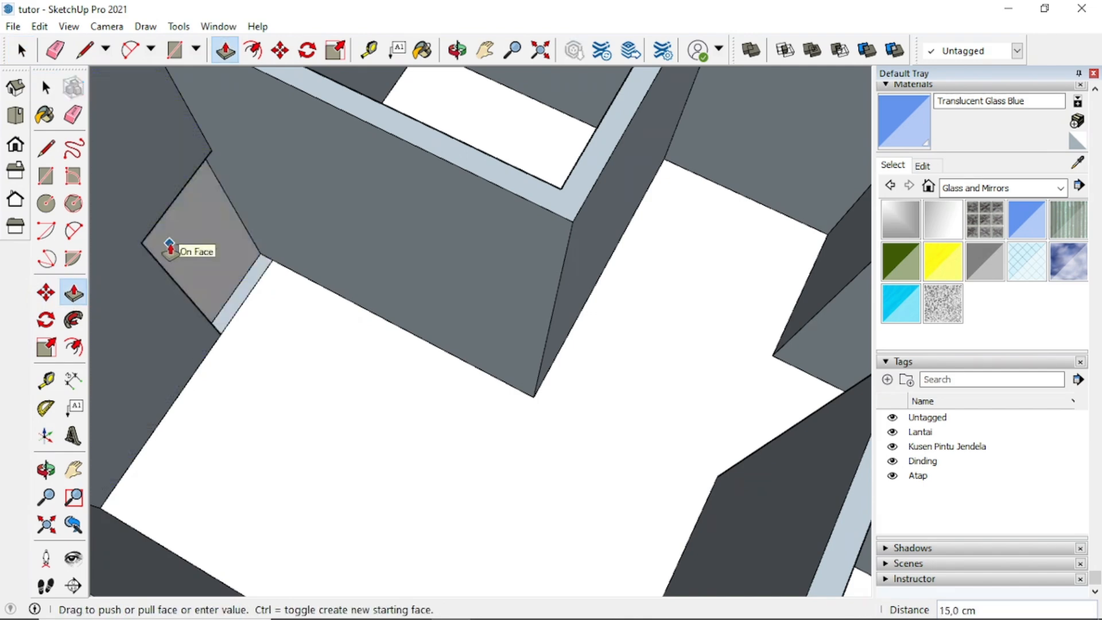
text(15)
key(Return)
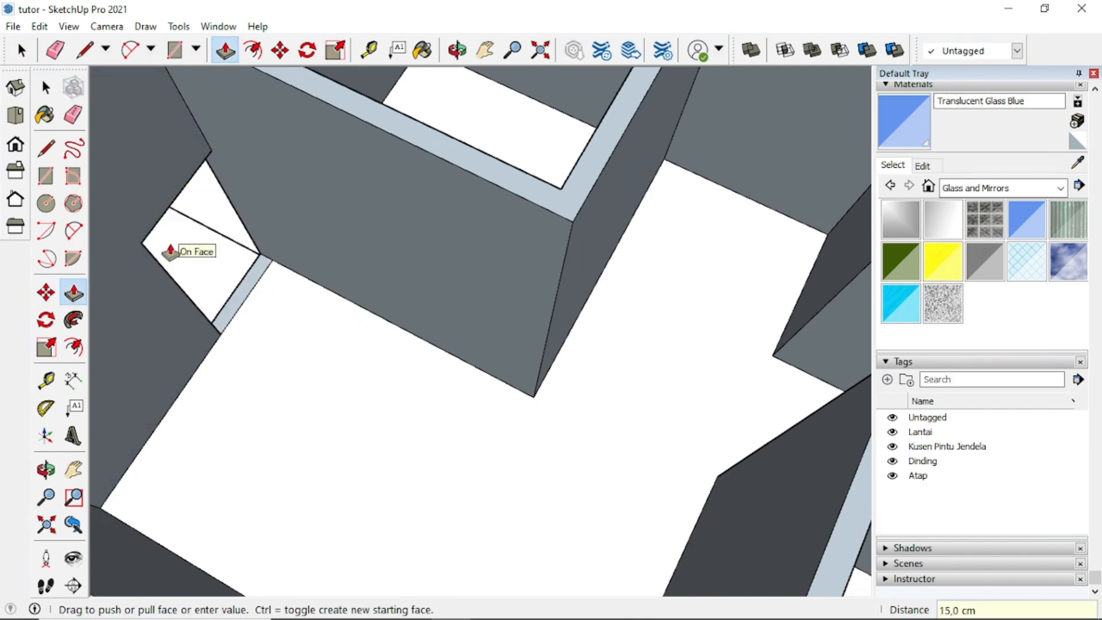
scroll(241, 329, down, 2)
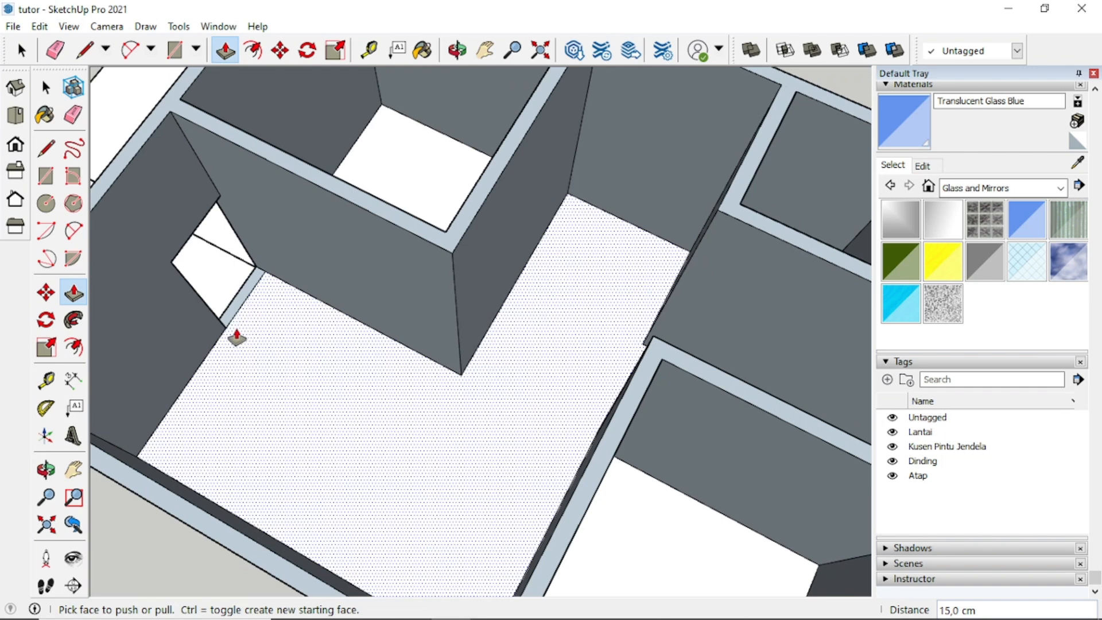
key(space)
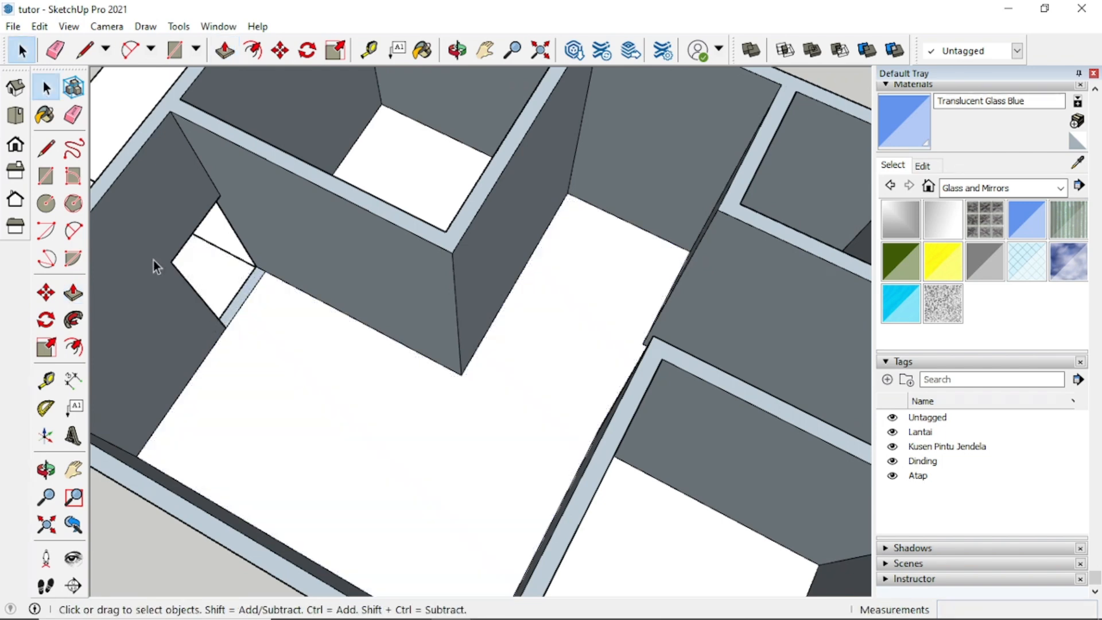
click(46, 176)
scroll(183, 307, up, 2)
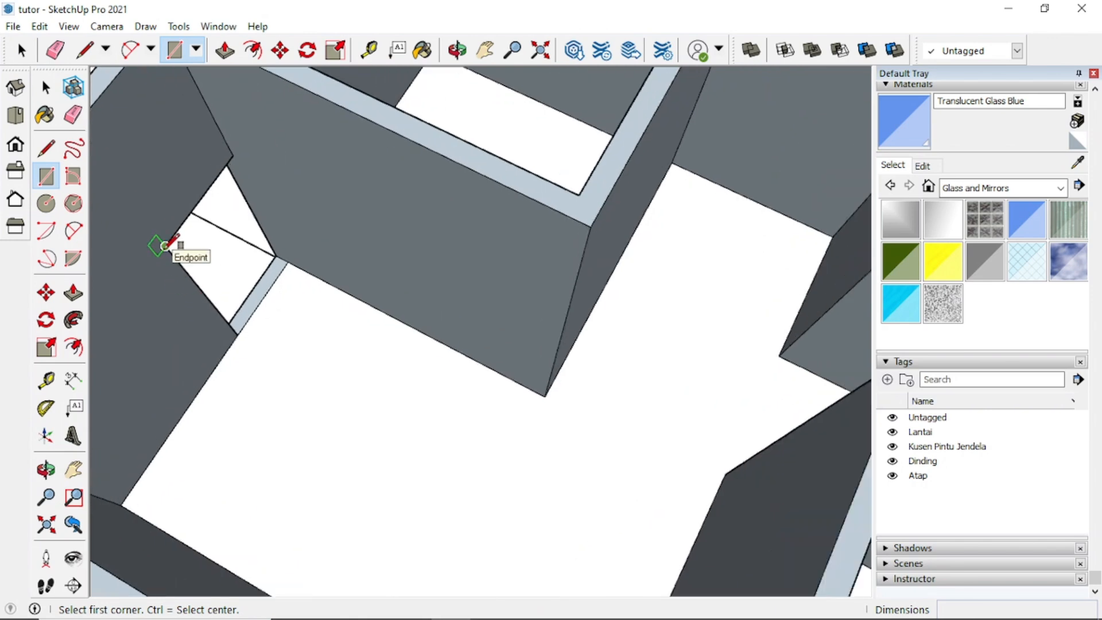
click(165, 246)
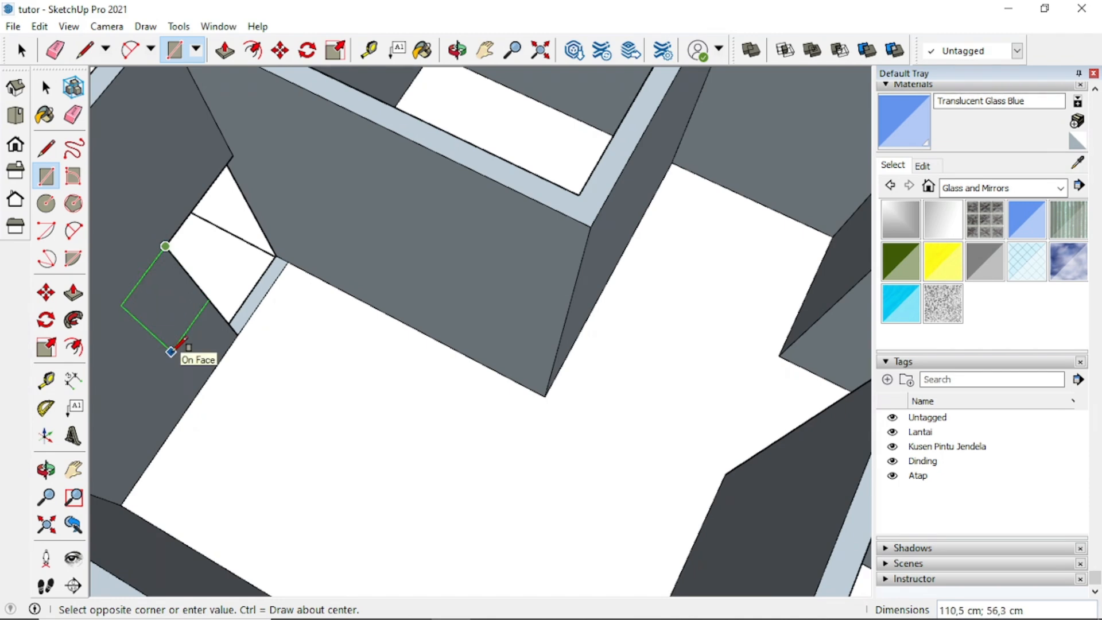
key(space)
Step: Measure the window frame's top edge from its back side with the Dimension tool
scroll(175, 356, down, 6)
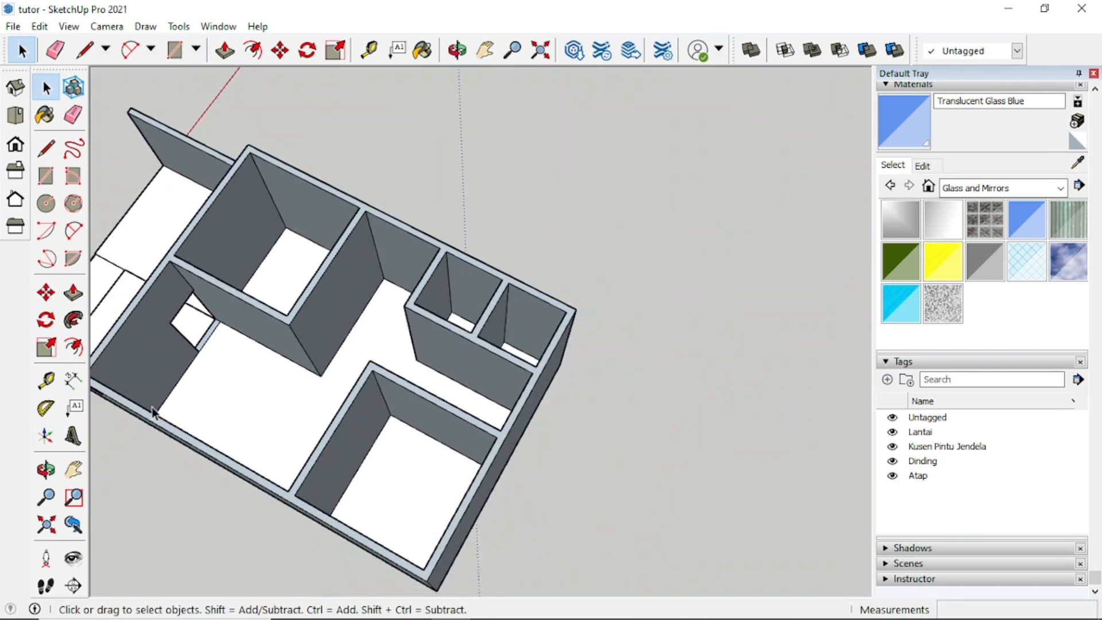
shift+middle_drag(152, 408, 619, 149)
scroll(246, 384, up, 4)
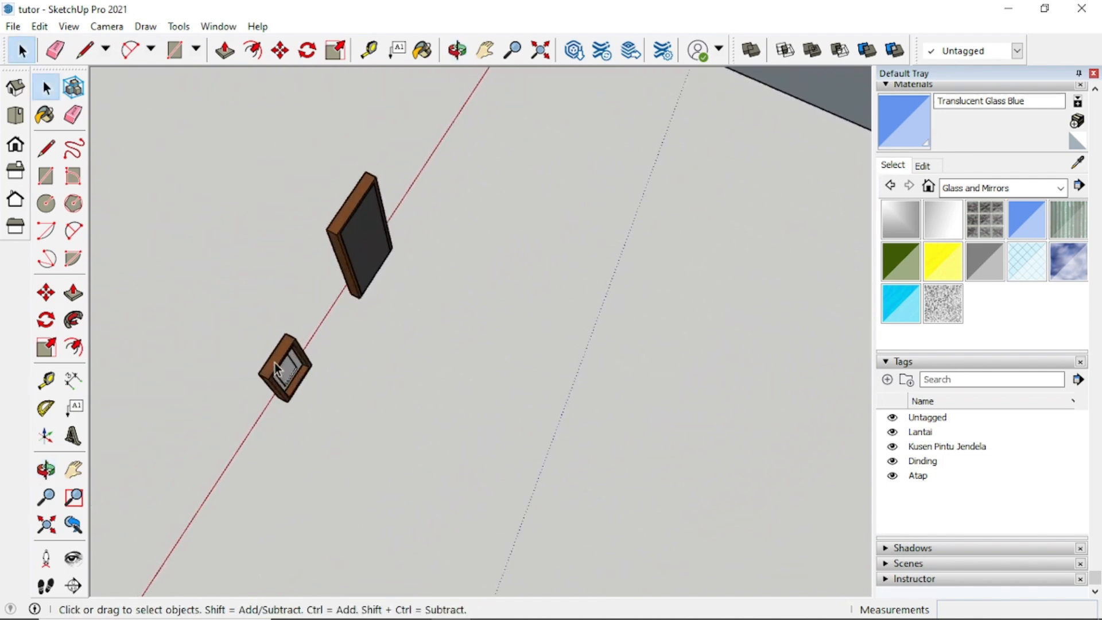
scroll(274, 363, up, 1)
click(73, 379)
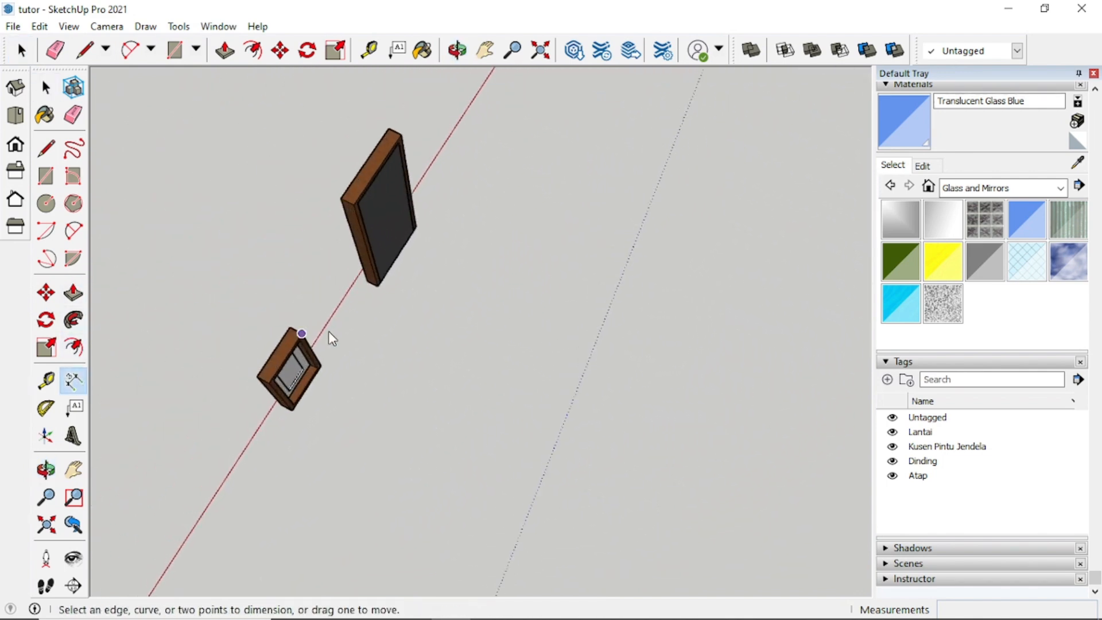
scroll(294, 336, up, 1)
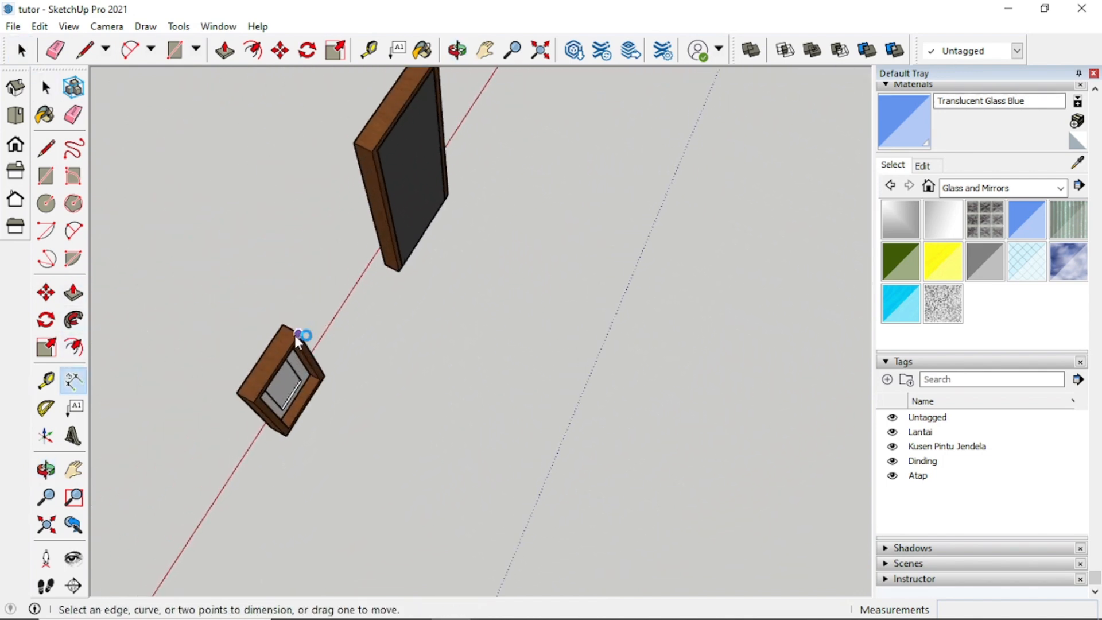
click(236, 393)
key(space)
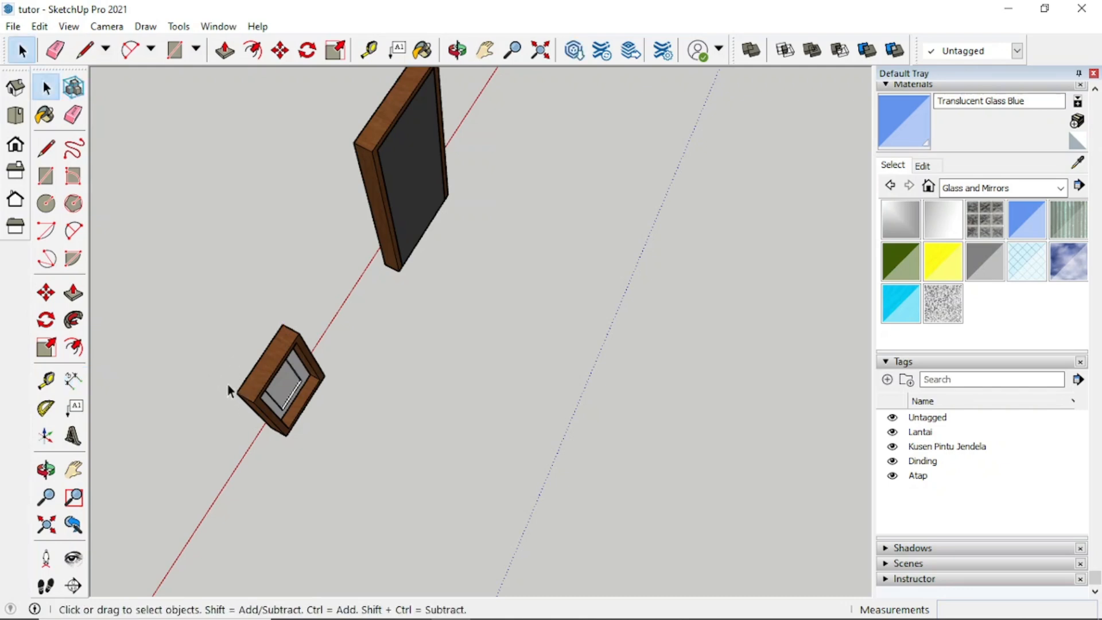
Step: Measure the window frame's width and height between its front corners with the Dimension tool
middle_drag(229, 386, 634, 410)
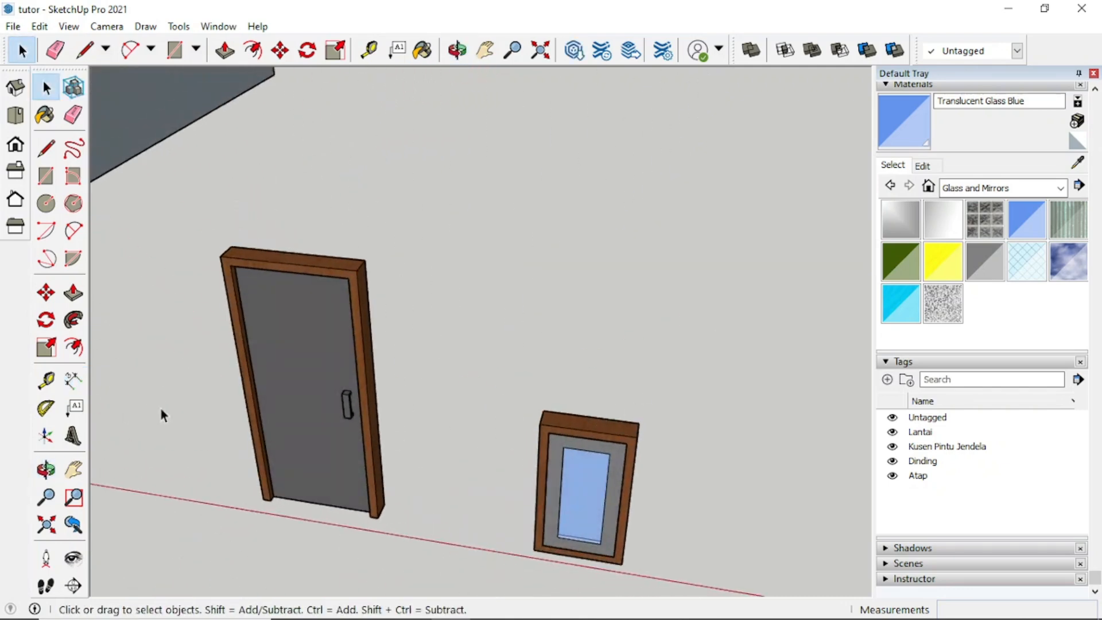
click(73, 379)
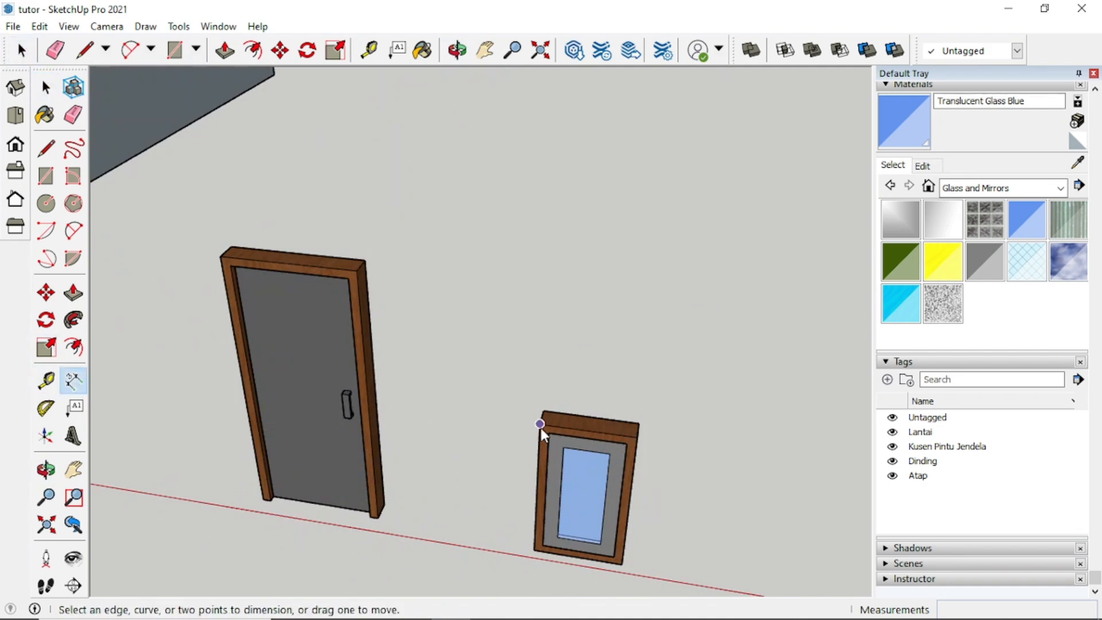
click(540, 426)
click(637, 438)
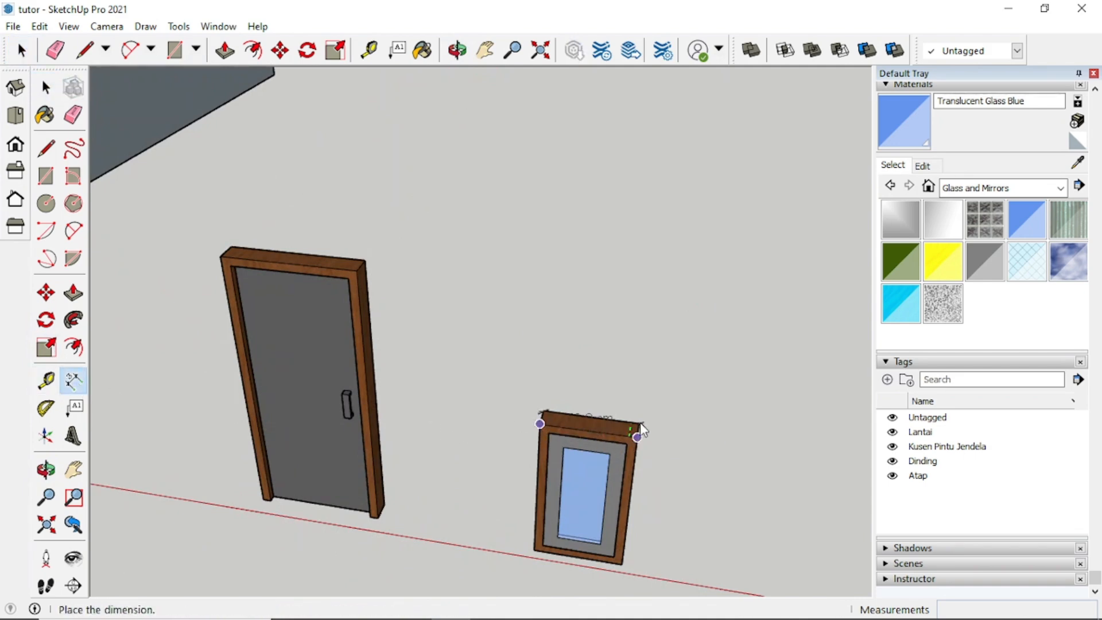
key(space)
click(73, 380)
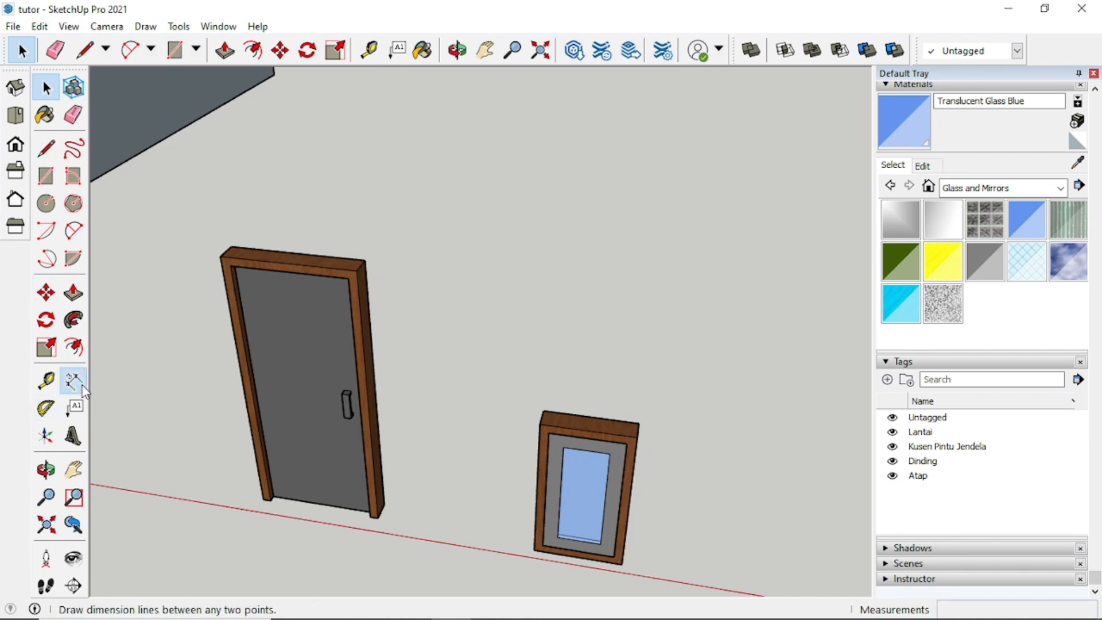
click(639, 439)
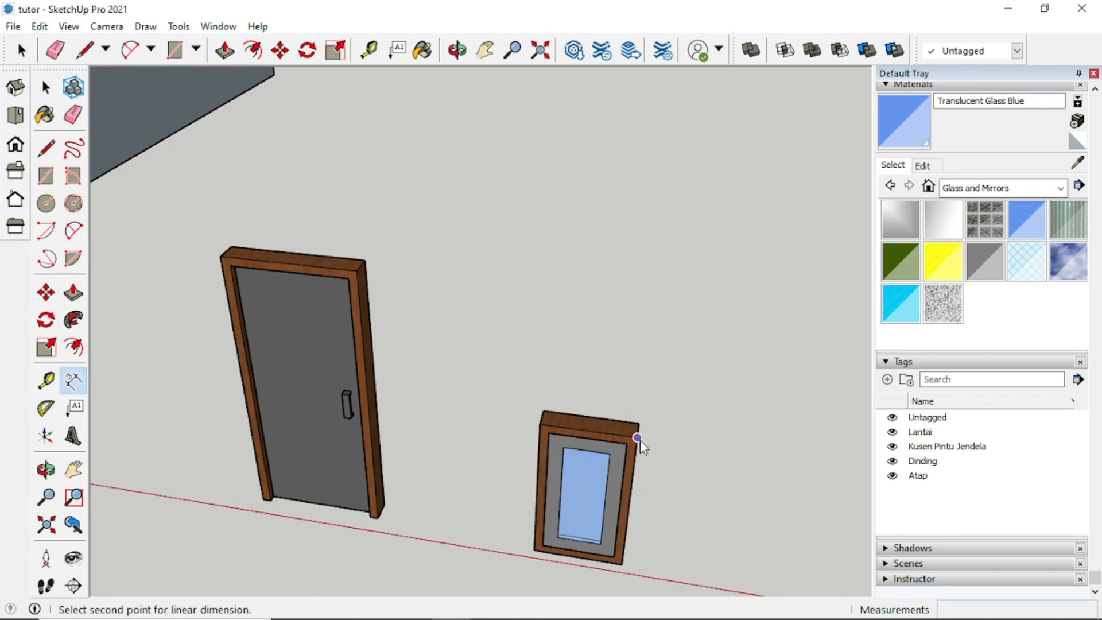
click(623, 565)
key(space)
Step: Draw a 112 × 62 cm rectangle on the front wall, starting from the door opening's upper corner on the window side
scroll(567, 473, down, 5)
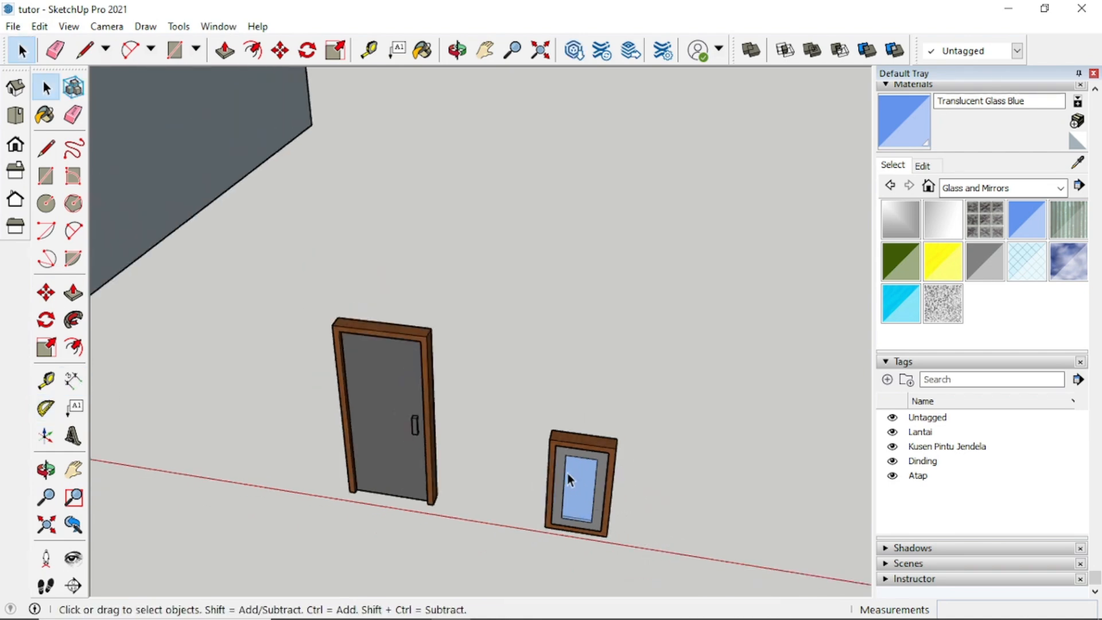
middle_drag(210, 321, 448, 312)
scroll(406, 308, up, 3)
scroll(402, 330, down, 1)
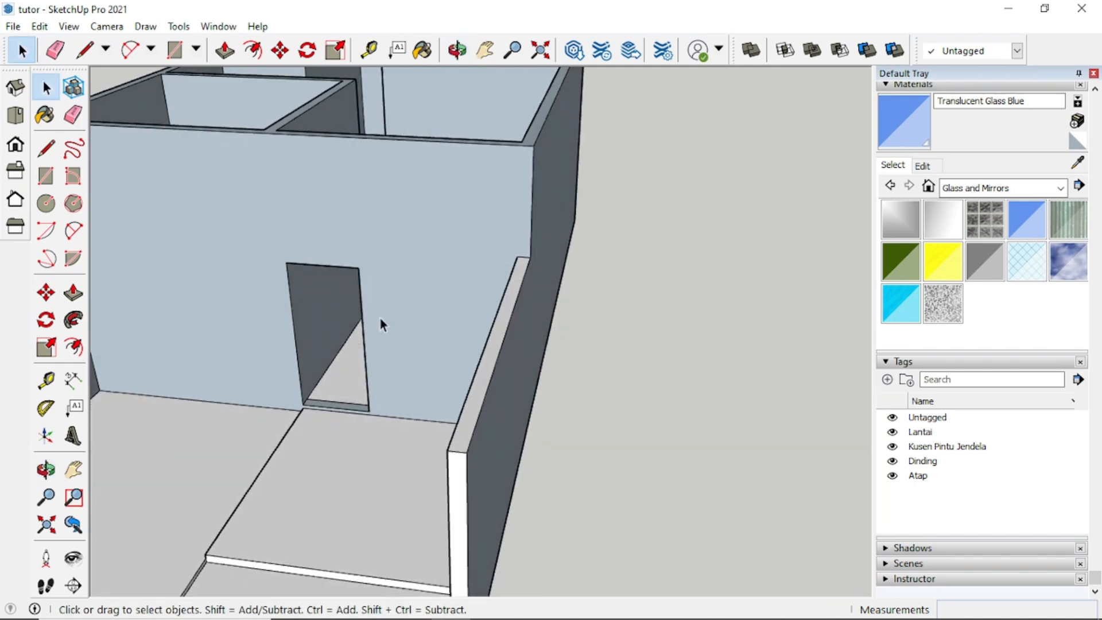
click(46, 176)
scroll(360, 268, up, 2)
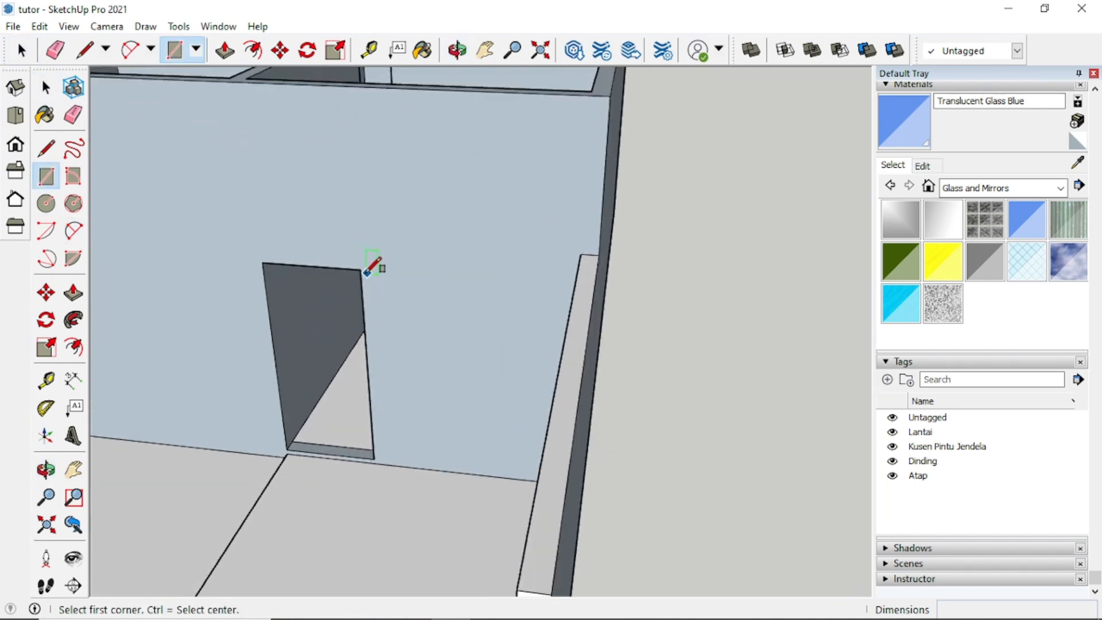
click(360, 269)
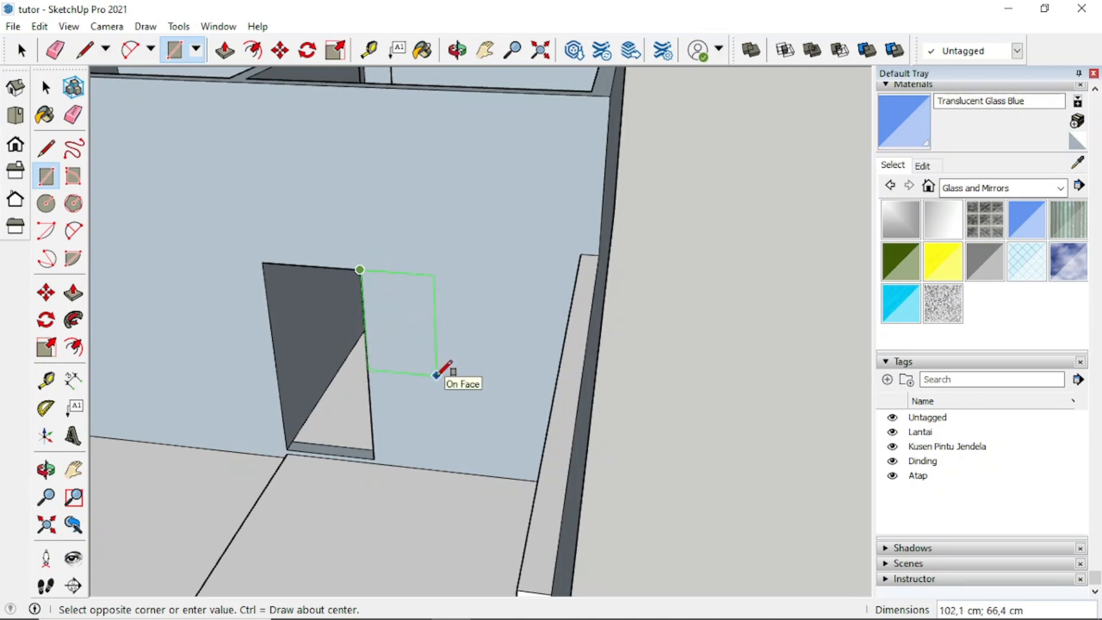
text(112;62)
key(Return)
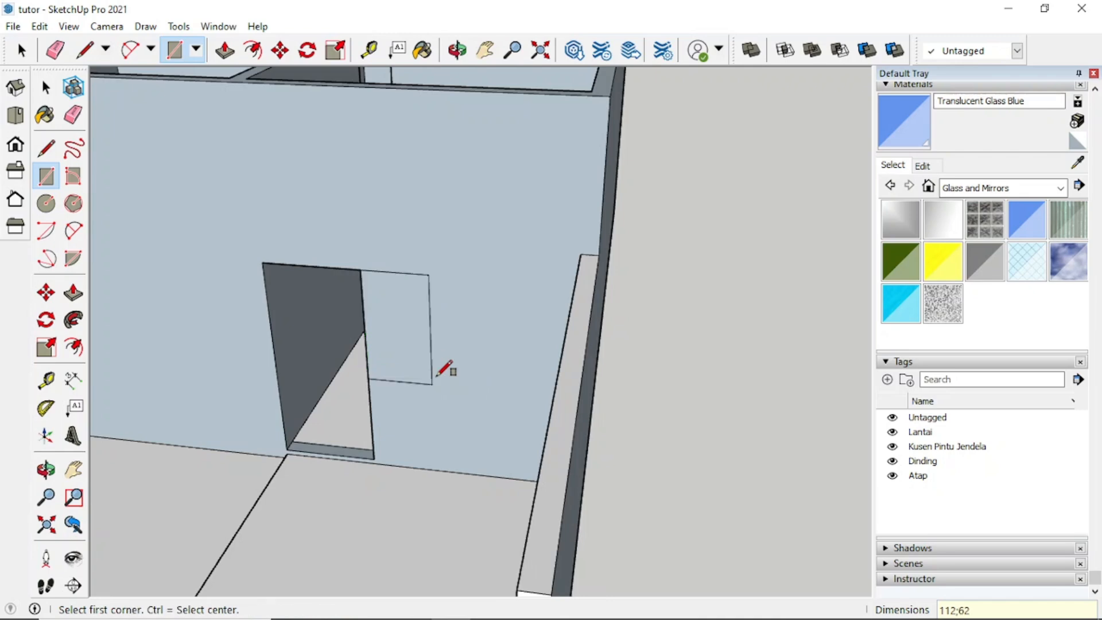
Step: Push the window rectangle 15 cm through the front wall to cut the window opening
key(space)
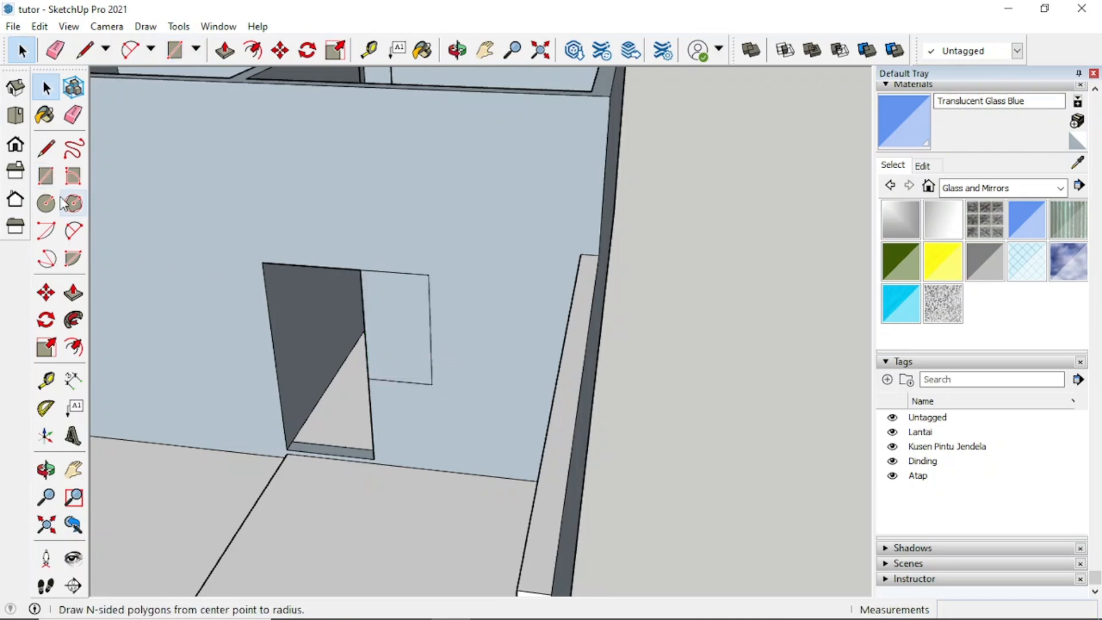
click(73, 292)
click(401, 319)
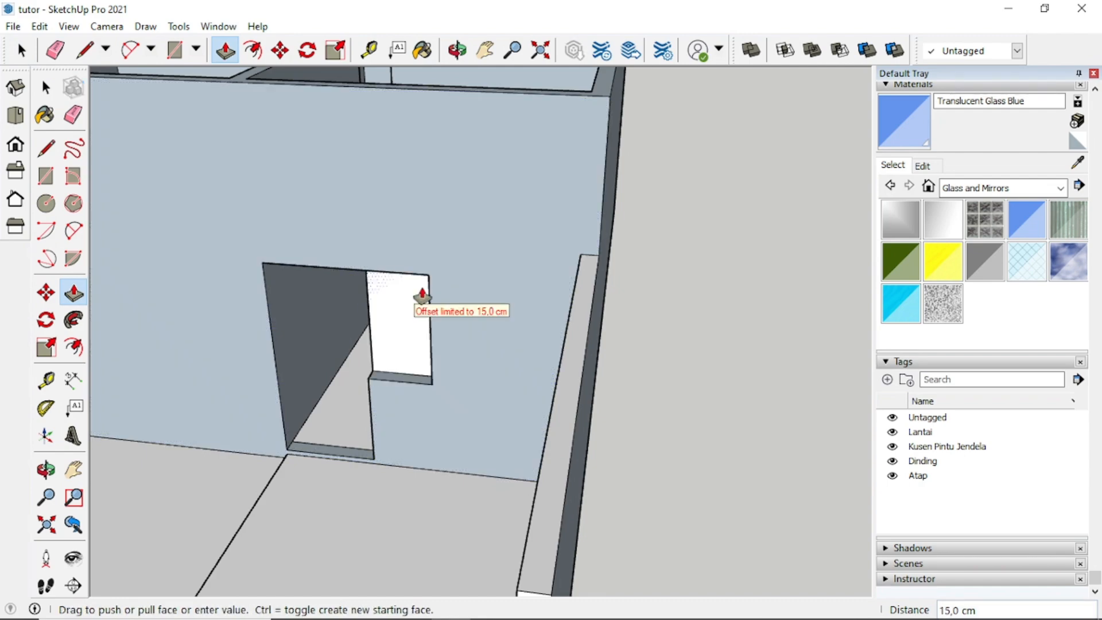
text(15)
key(Return)
scroll(432, 297, down, 4)
key(space)
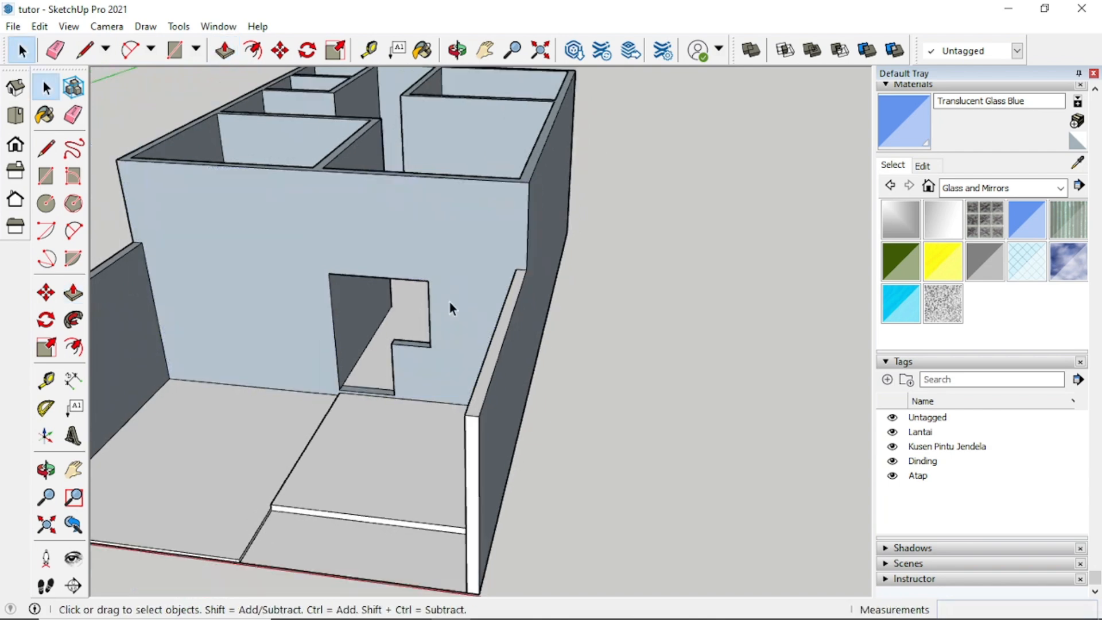
Step: Copy the finished door from its lower frame corner into the door opening in the front wall, matching the opening's lower corner
scroll(747, 367, down, 5)
drag(759, 373, 852, 497)
key(m)
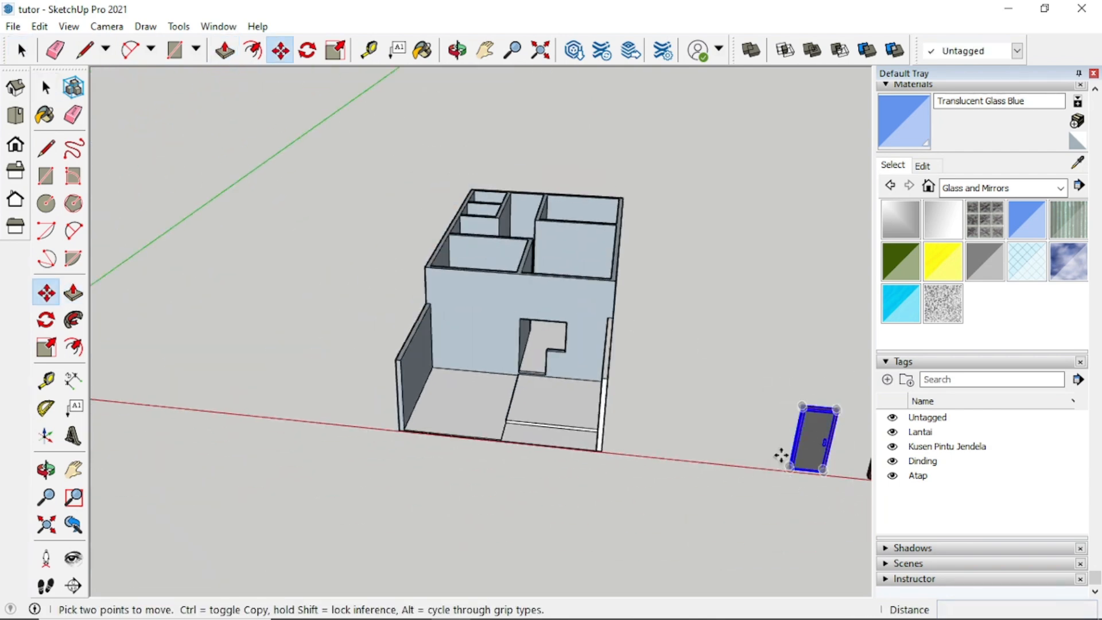
scroll(826, 485, up, 5)
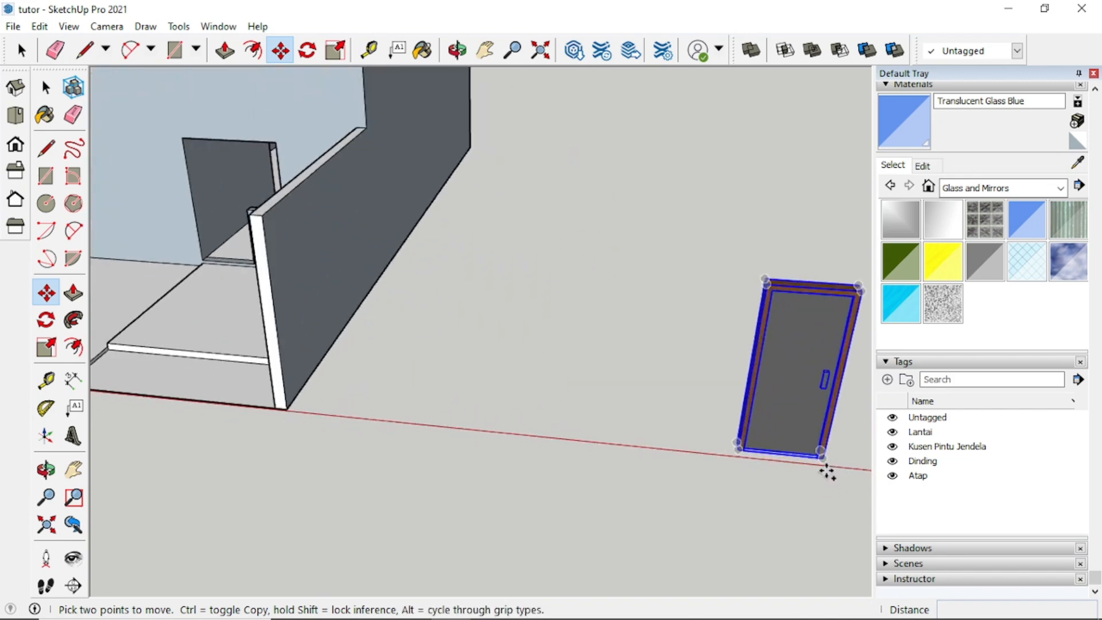
scroll(738, 456, up, 3)
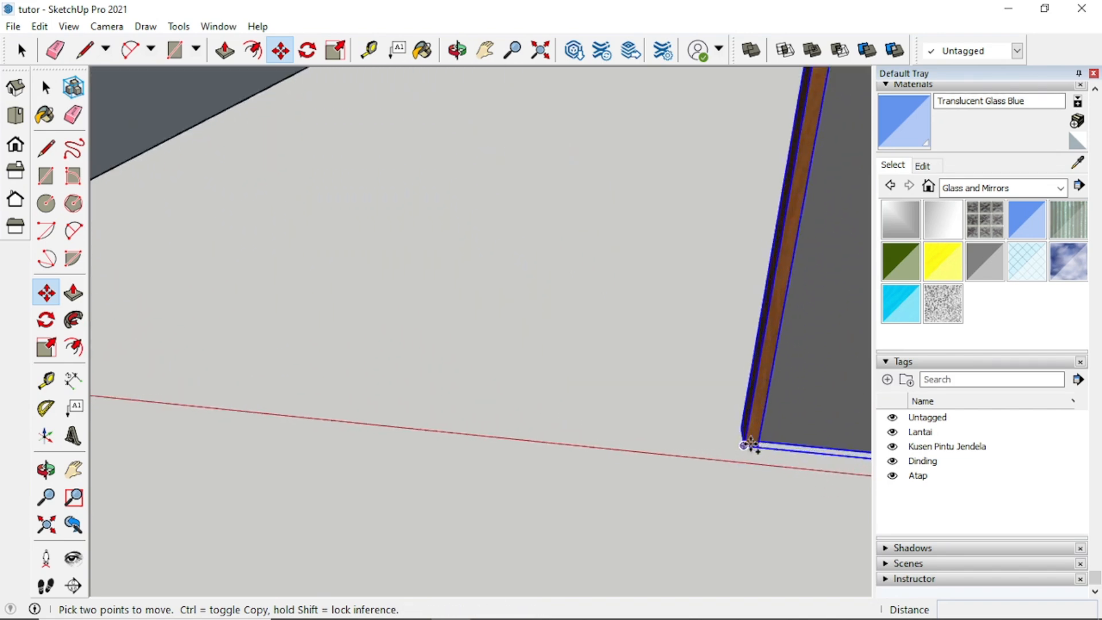
key(ctrl)
click(746, 445)
scroll(319, 394, down, 6)
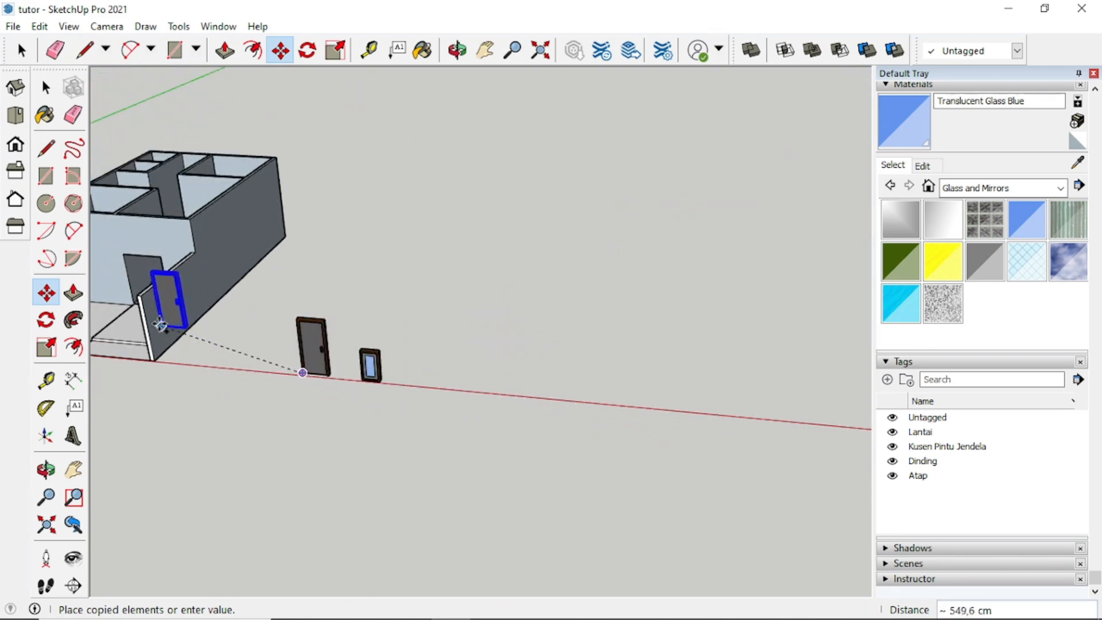
middle_drag(151, 313, 345, 373)
scroll(337, 377, up, 6)
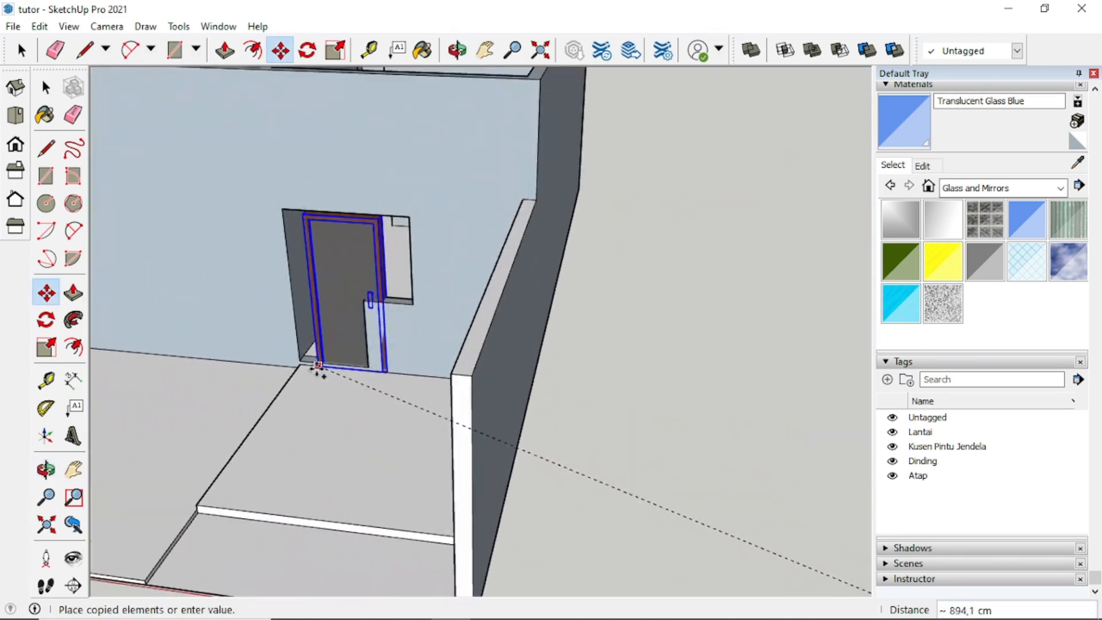
scroll(318, 366, up, 2)
click(296, 358)
scroll(313, 357, down, 2)
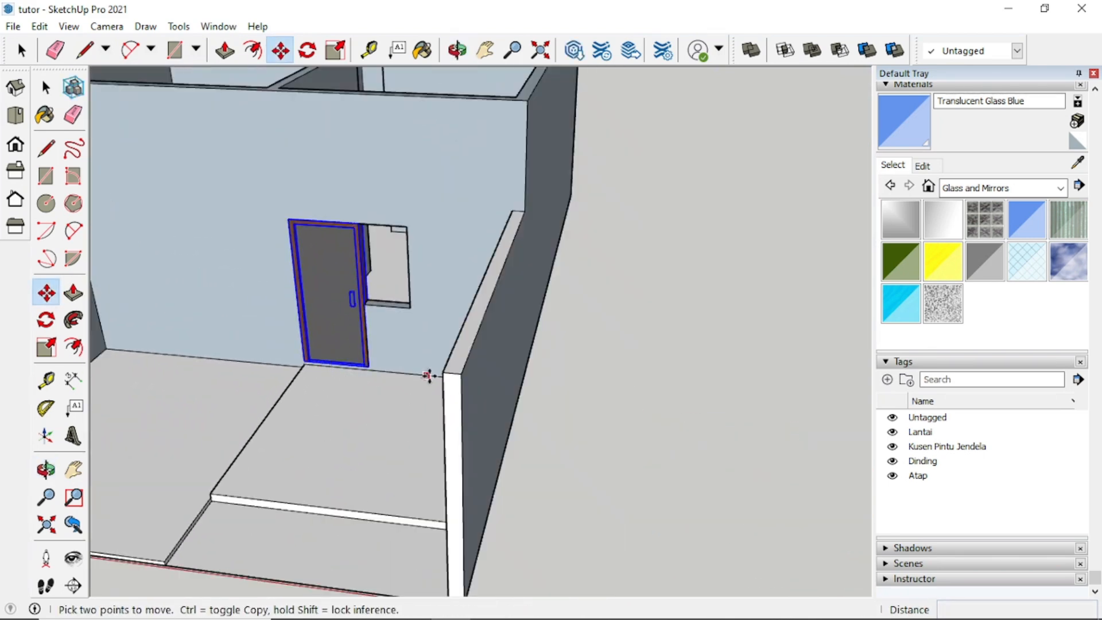
scroll(428, 375, down, 3)
key(space)
Step: Copy the finished window by its upper frame corner into the opening beside the door, aligned with the door frame's upper corner
middle_drag(539, 379, 718, 475)
scroll(686, 476, up, 3)
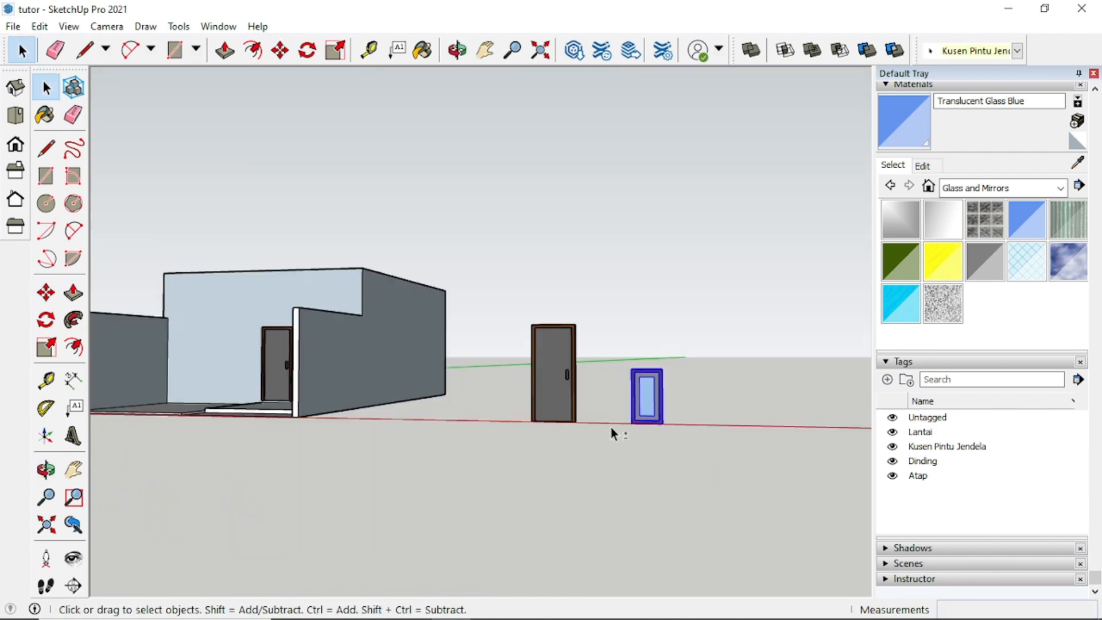
key(m)
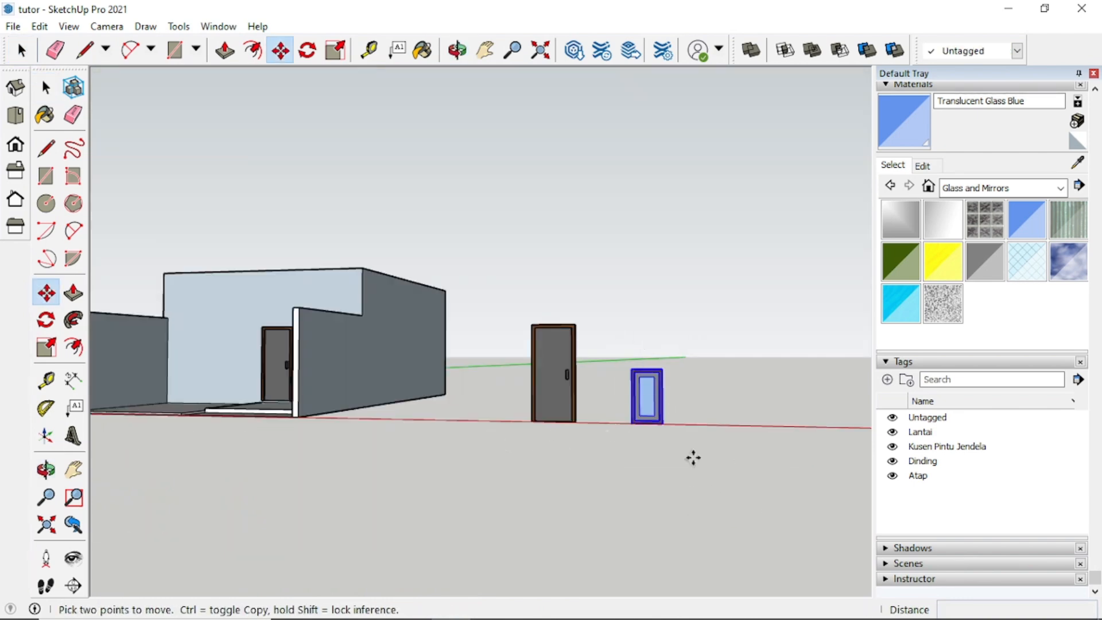
middle_drag(613, 409, 669, 532)
scroll(696, 522, up, 4)
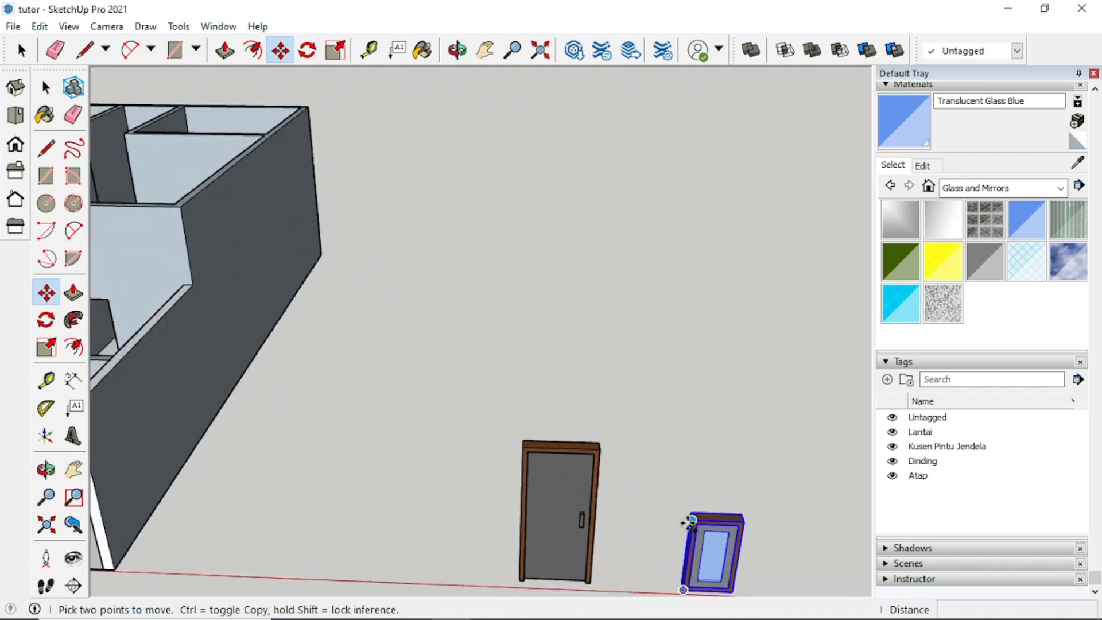
click(695, 521)
scroll(176, 446, down, 2)
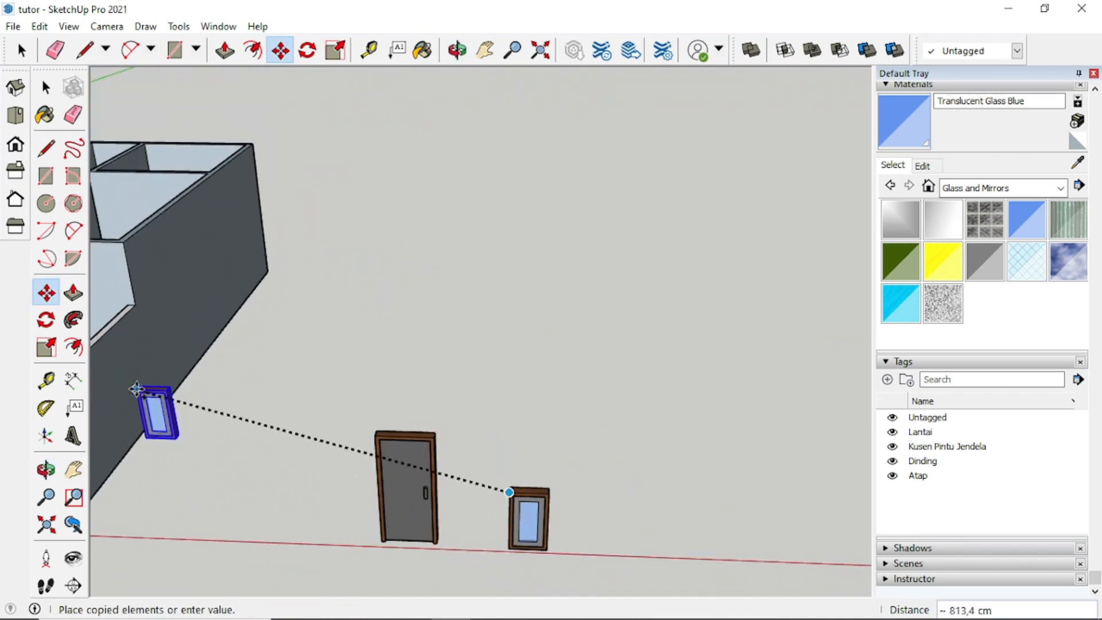
shift+middle_drag(137, 389, 426, 395)
scroll(319, 332, up, 4)
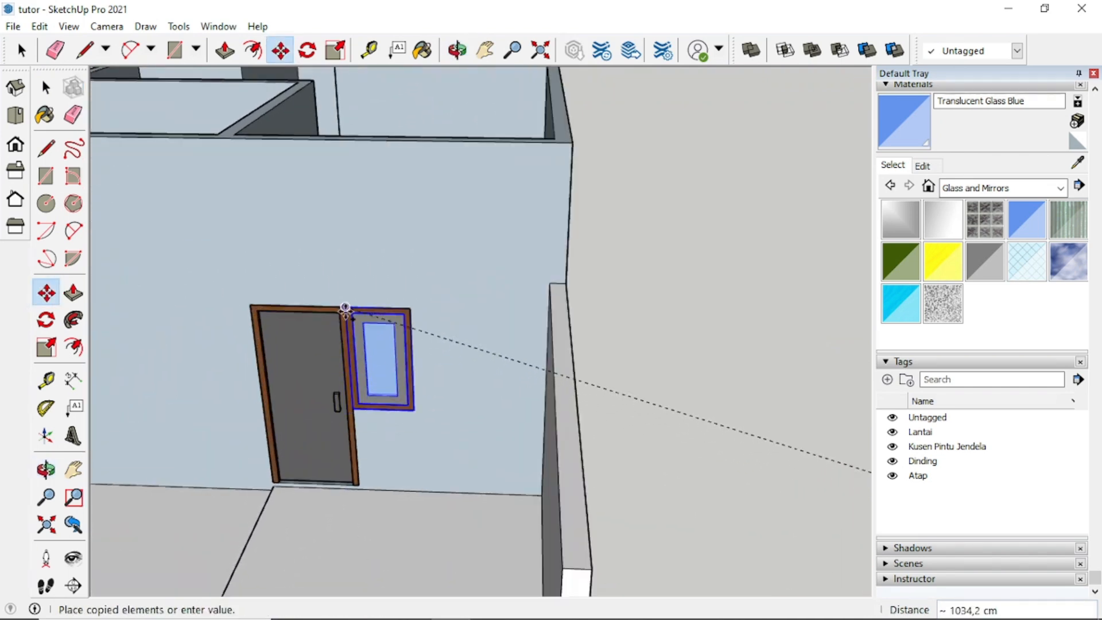
click(345, 309)
key(space)
click(739, 411)
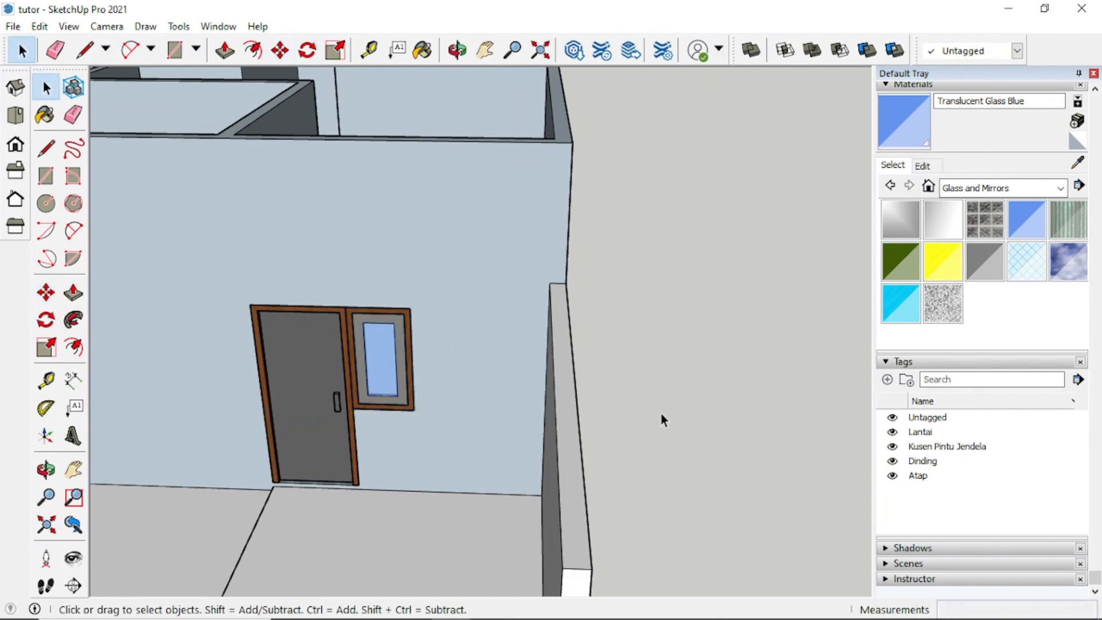
Step: Paint the house's front wall and the long outer side wall nearest the window with Color M05 from the Colors library
scroll(655, 416, down, 2)
scroll(647, 412, down, 1)
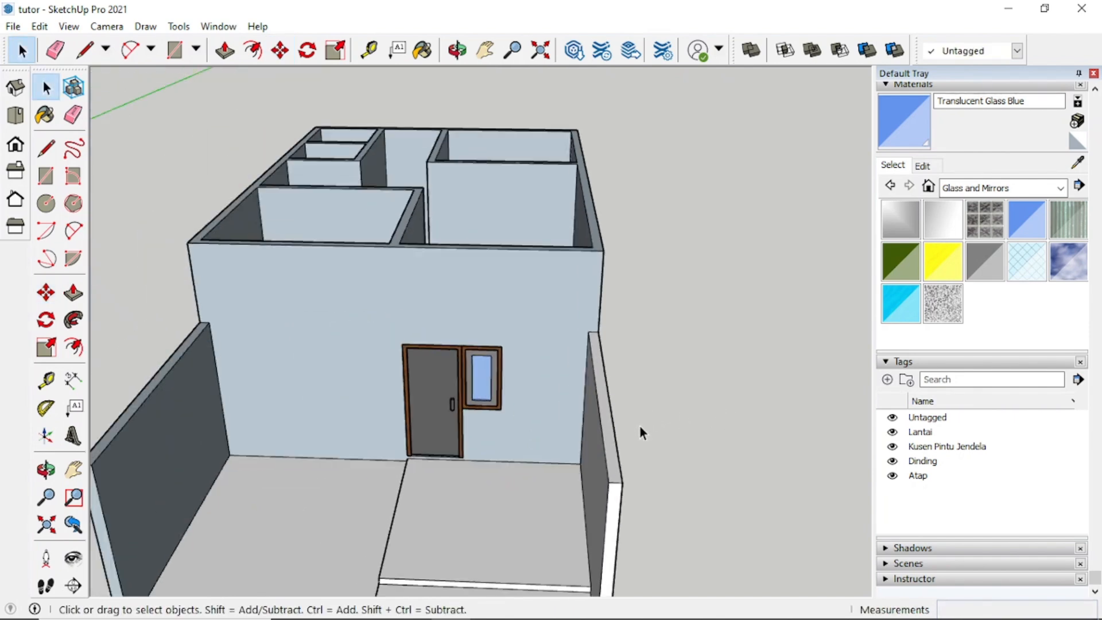
mouse_move(639, 425)
middle_down()
mouse_move(586, 382)
mouse_move(598, 360)
mouse_move(680, 348)
middle_up()
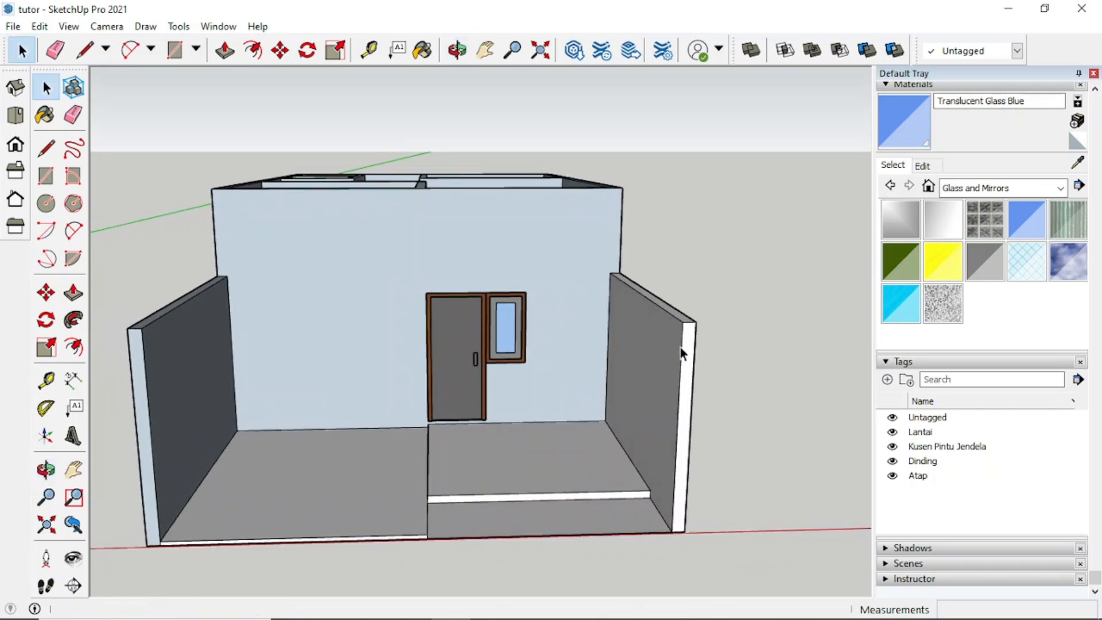
middle_drag(654, 388, 505, 421)
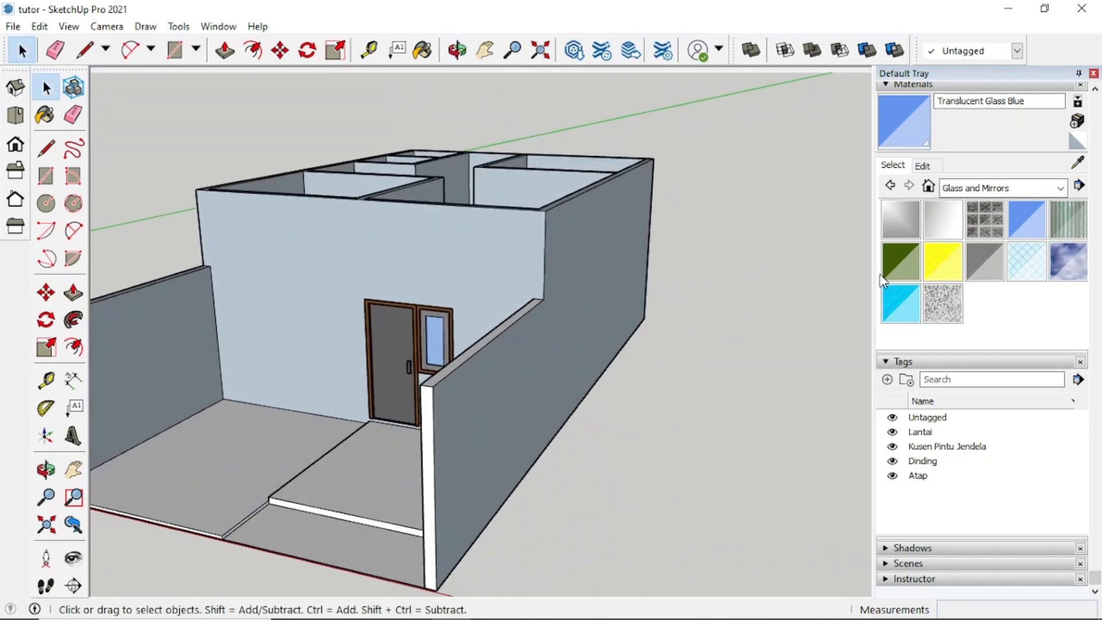
click(976, 188)
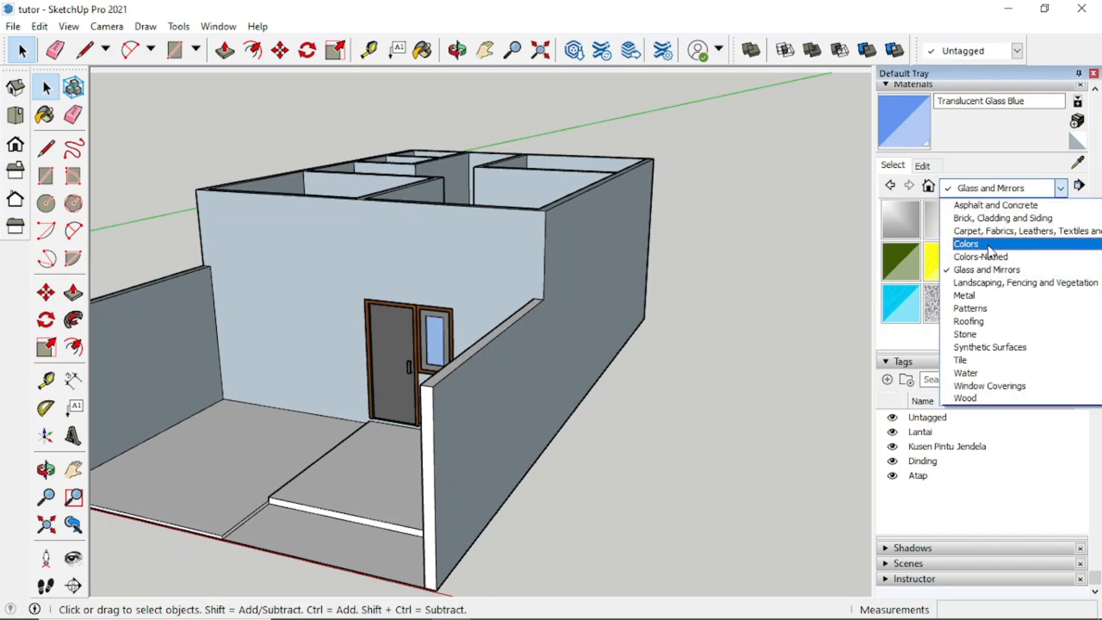
click(983, 244)
scroll(918, 304, down, 10)
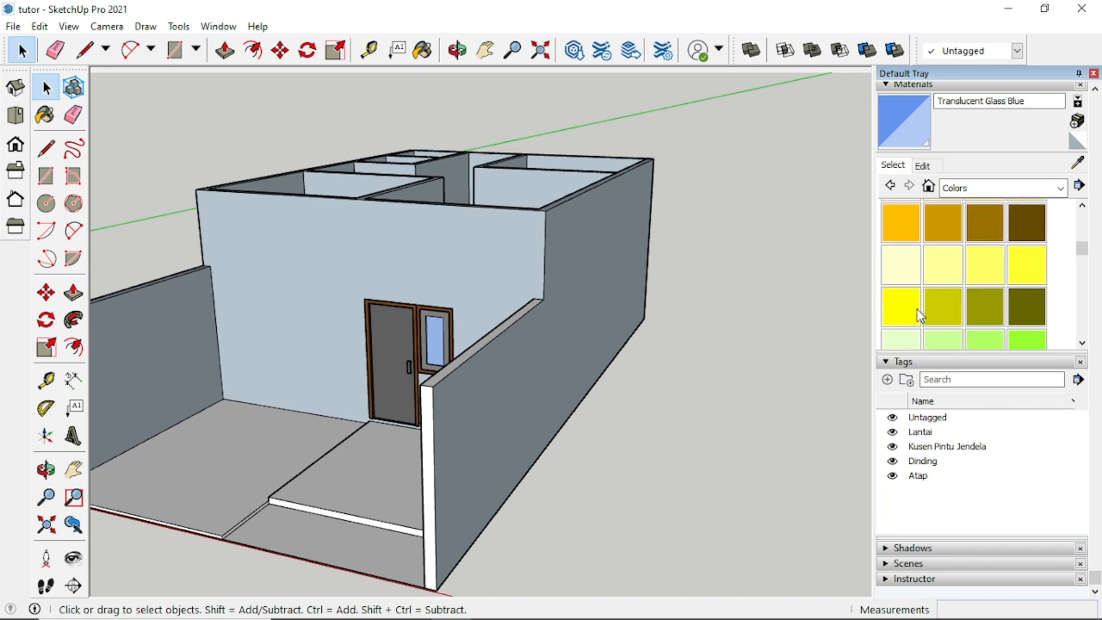
scroll(950, 295, down, 3)
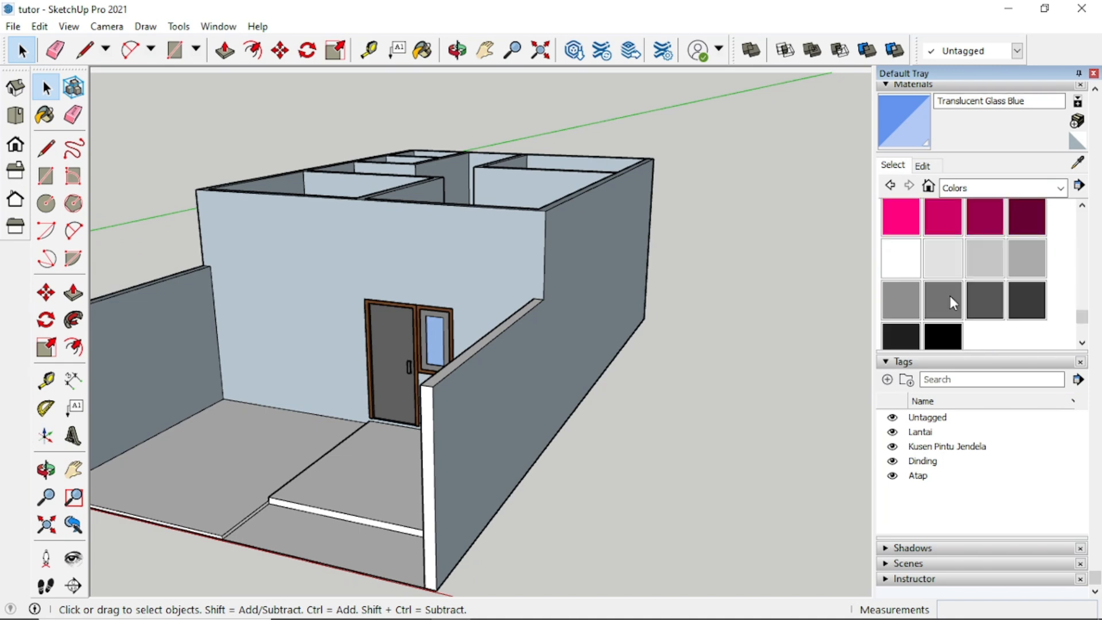
click(945, 301)
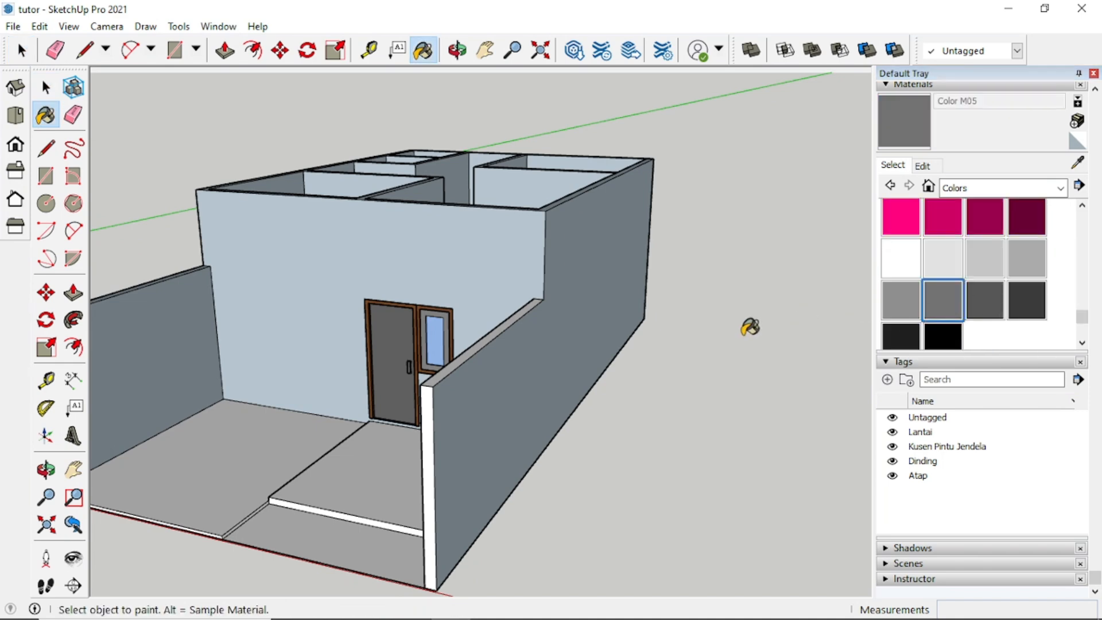
click(578, 299)
click(518, 255)
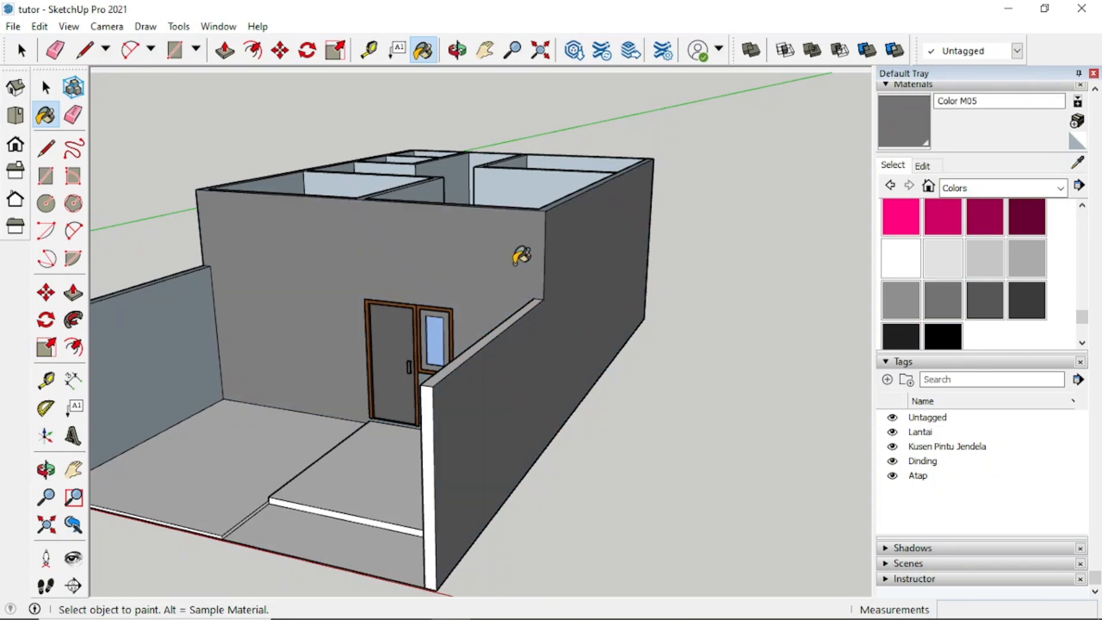
Step: Paint the inner faces of both low side walls of the front yard with Color M05
click(165, 308)
middle_drag(319, 414, 359, 423)
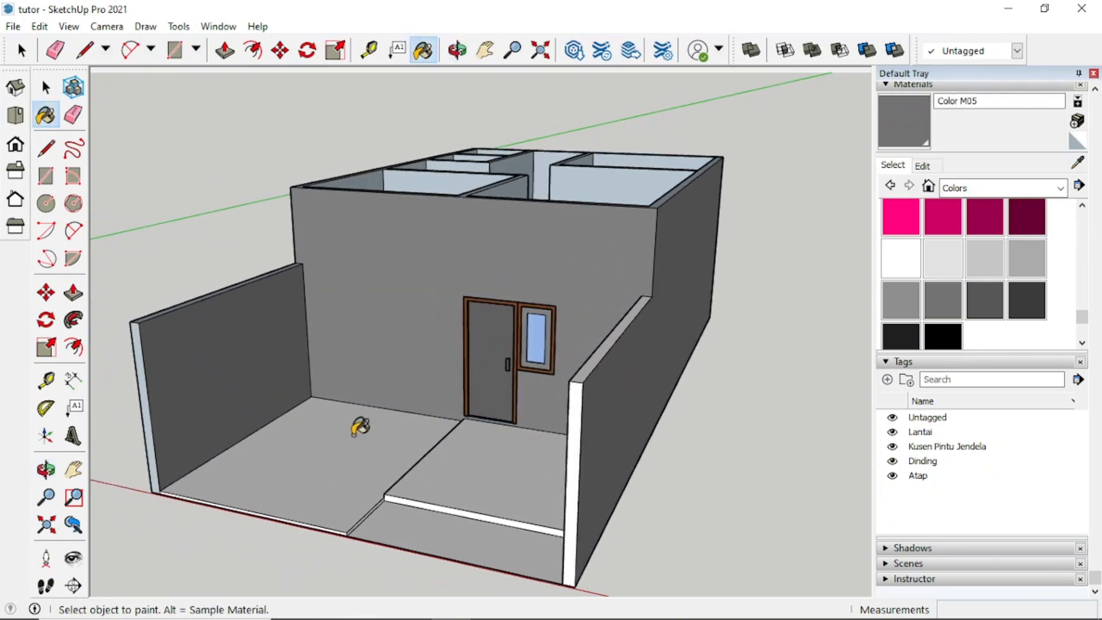
middle_drag(536, 364, 738, 371)
click(769, 323)
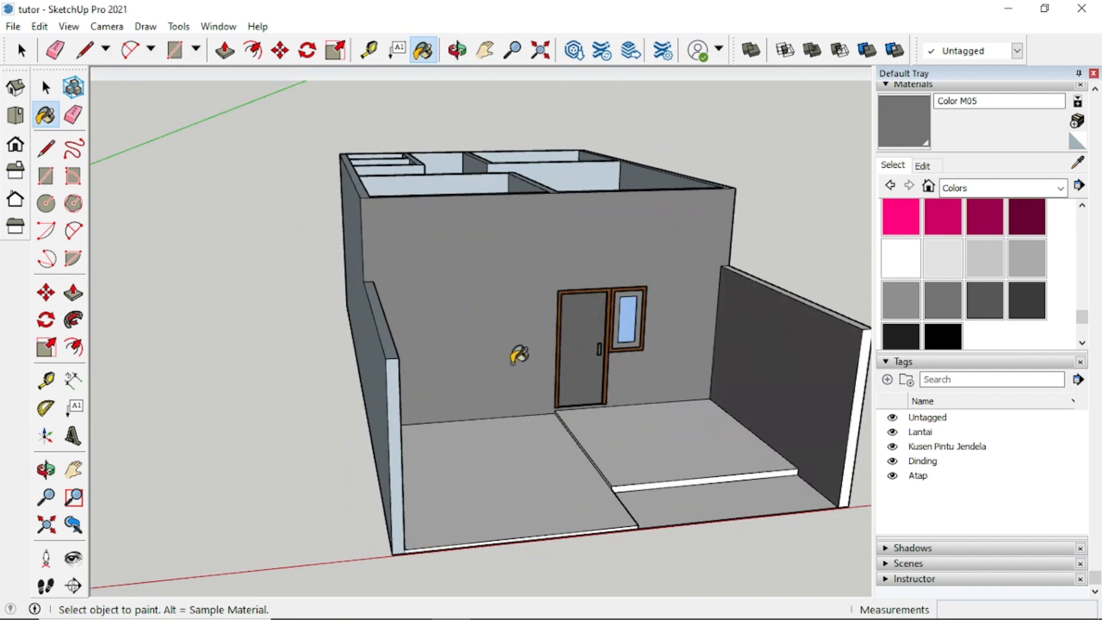
Step: Paint the top edges and front end faces of both front yard side walls with Color M05
mouse_move(517, 352)
middle_down()
mouse_move(384, 374)
mouse_move(271, 345)
middle_up()
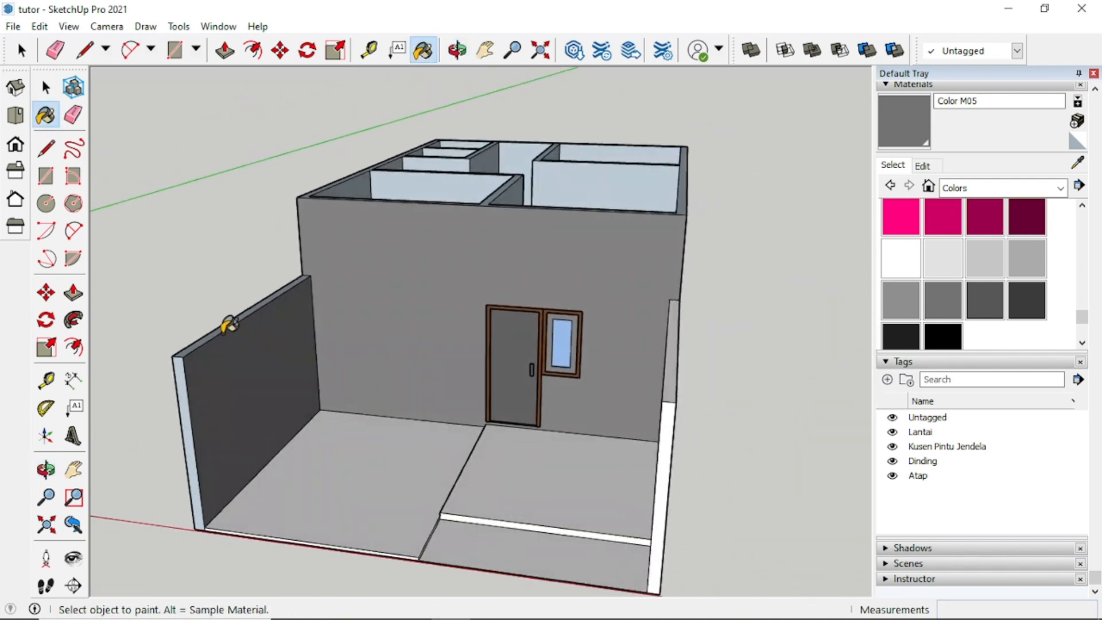
click(184, 367)
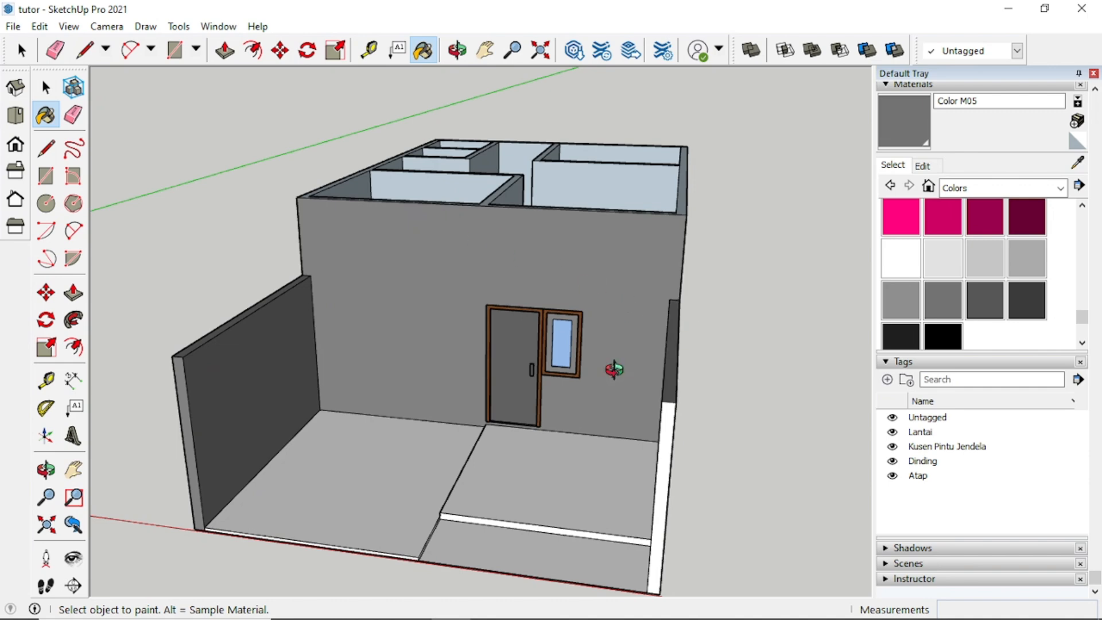
middle_drag(615, 369, 725, 372)
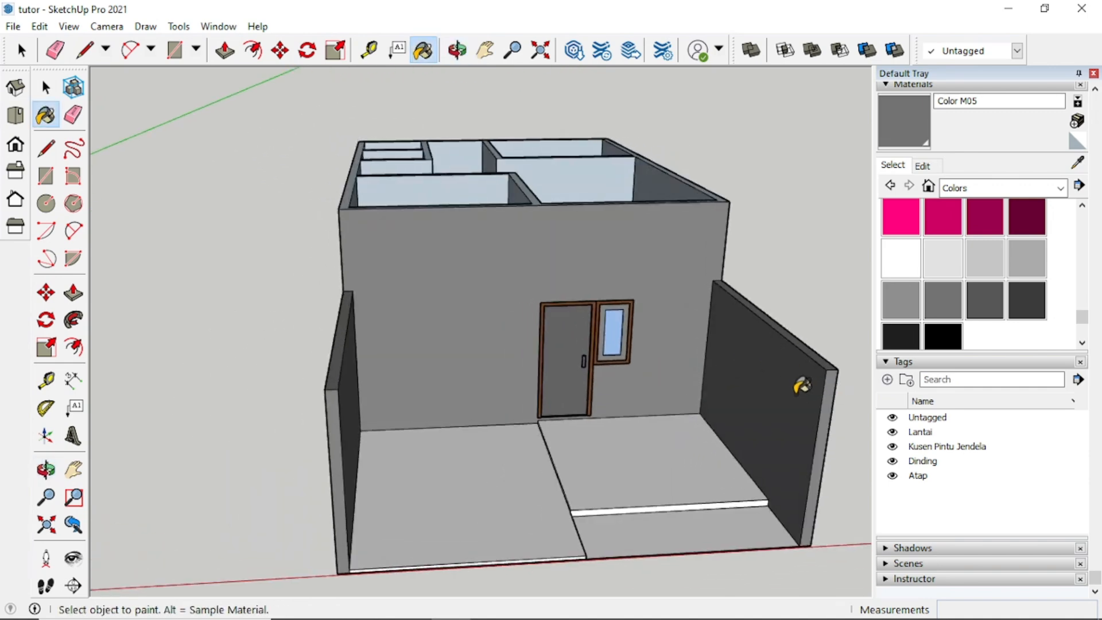
scroll(782, 379, down, 2)
mouse_move(790, 362)
middle_down()
mouse_move(725, 387)
mouse_move(536, 405)
mouse_move(483, 383)
mouse_move(665, 373)
middle_up()
scroll(664, 373, up, 1)
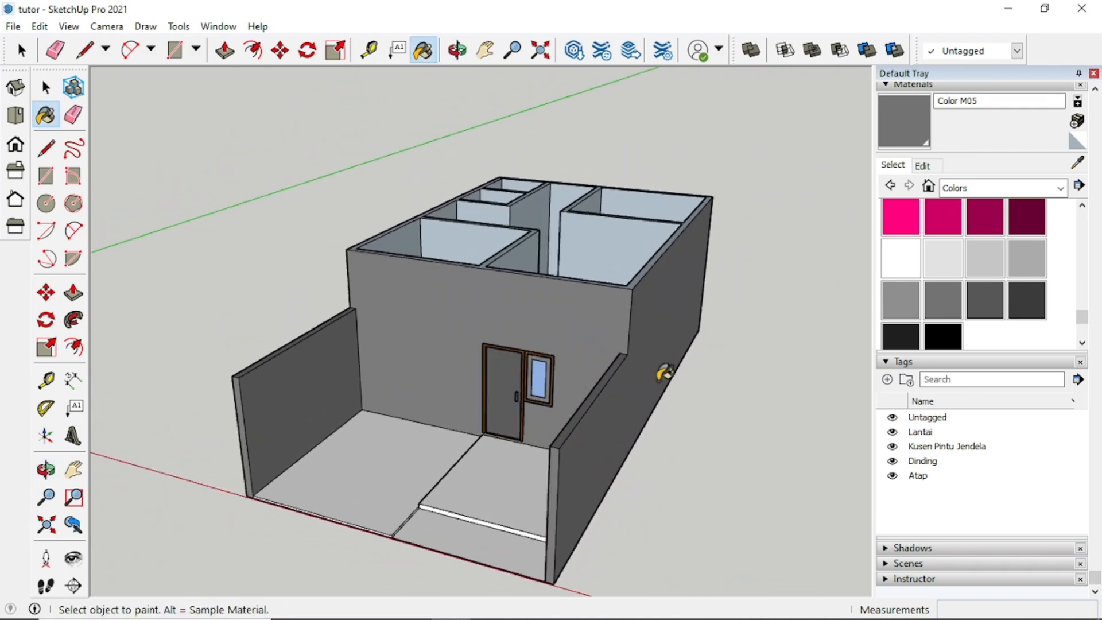
key(space)
Step: Examine the interior room layout from above and the painted front with its fitted door and window
mouse_move(665, 373)
middle_down()
mouse_move(514, 359)
mouse_move(385, 315)
middle_up()
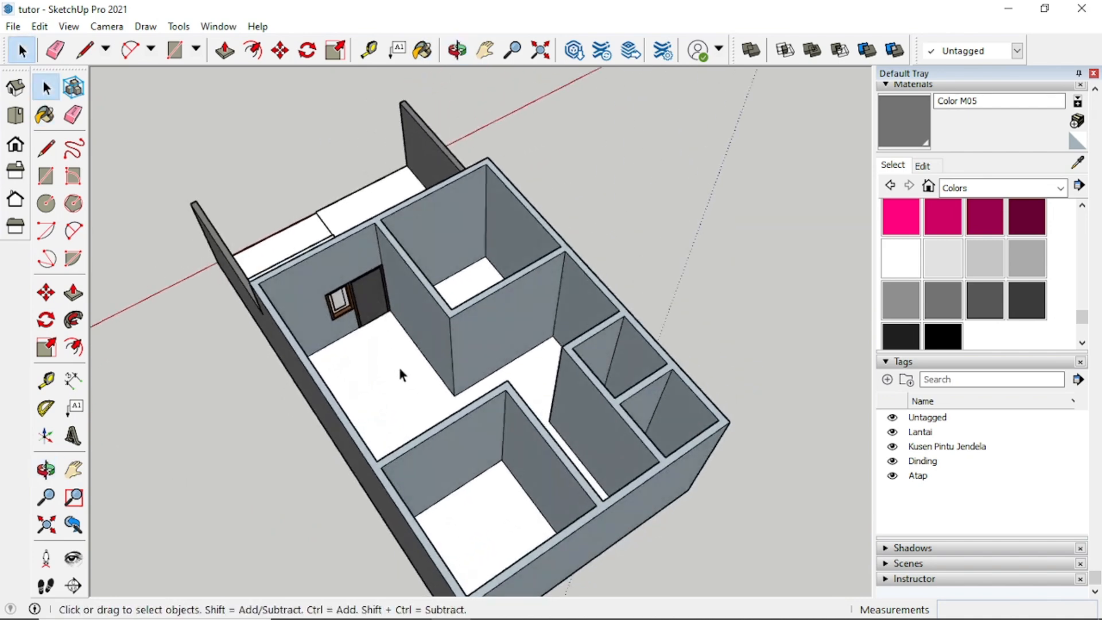
scroll(492, 427, up, 1)
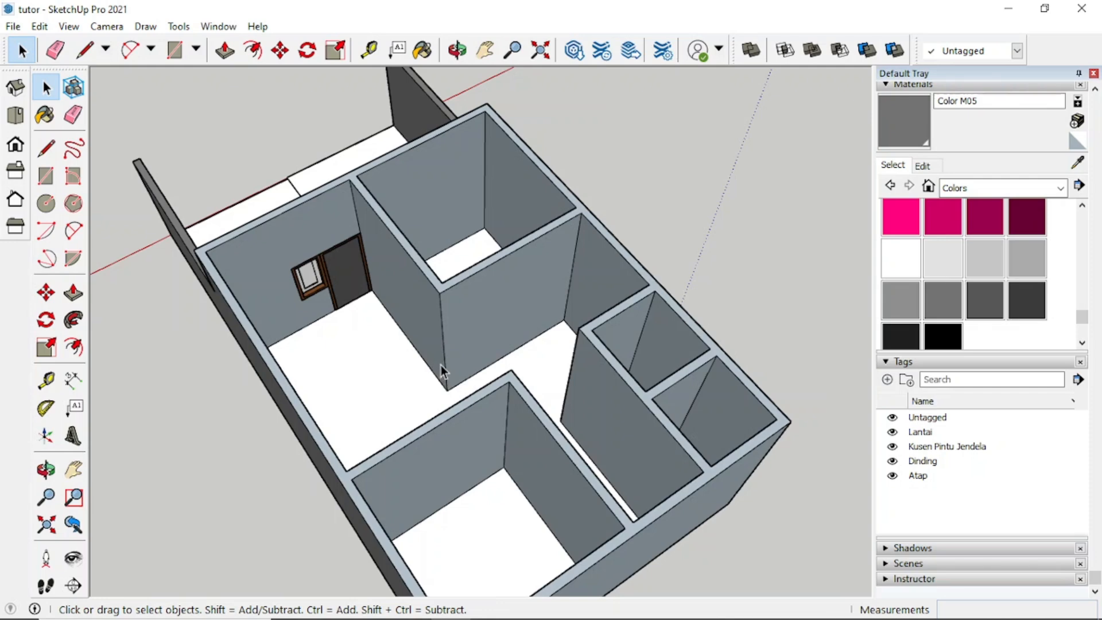
middle_drag(440, 365, 657, 421)
middle_drag(411, 423, 718, 411)
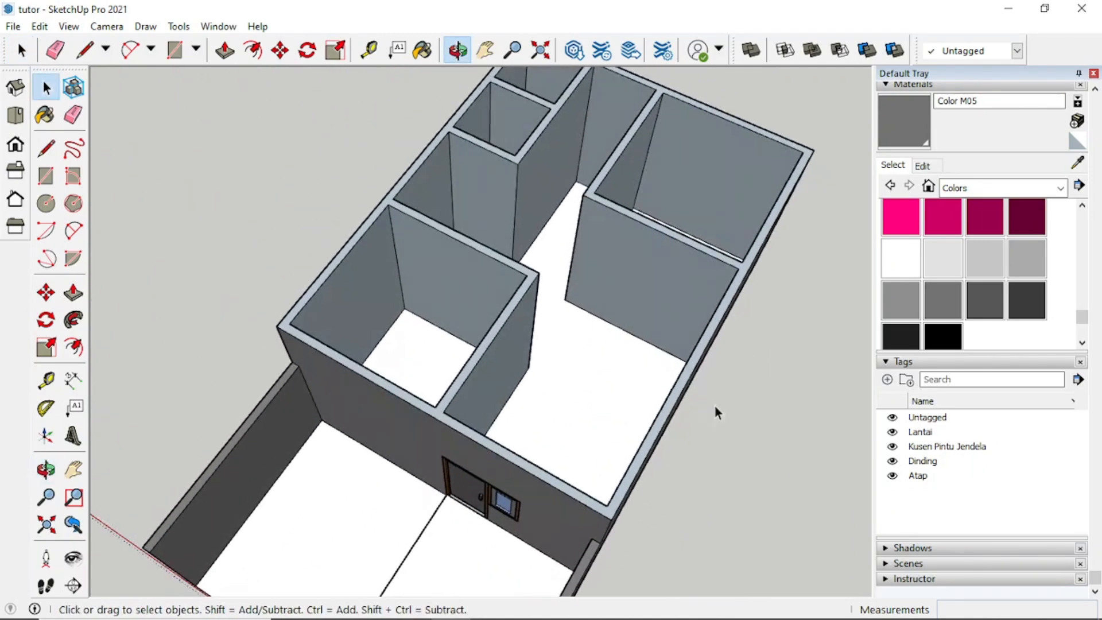
middle_drag(477, 423, 473, 411)
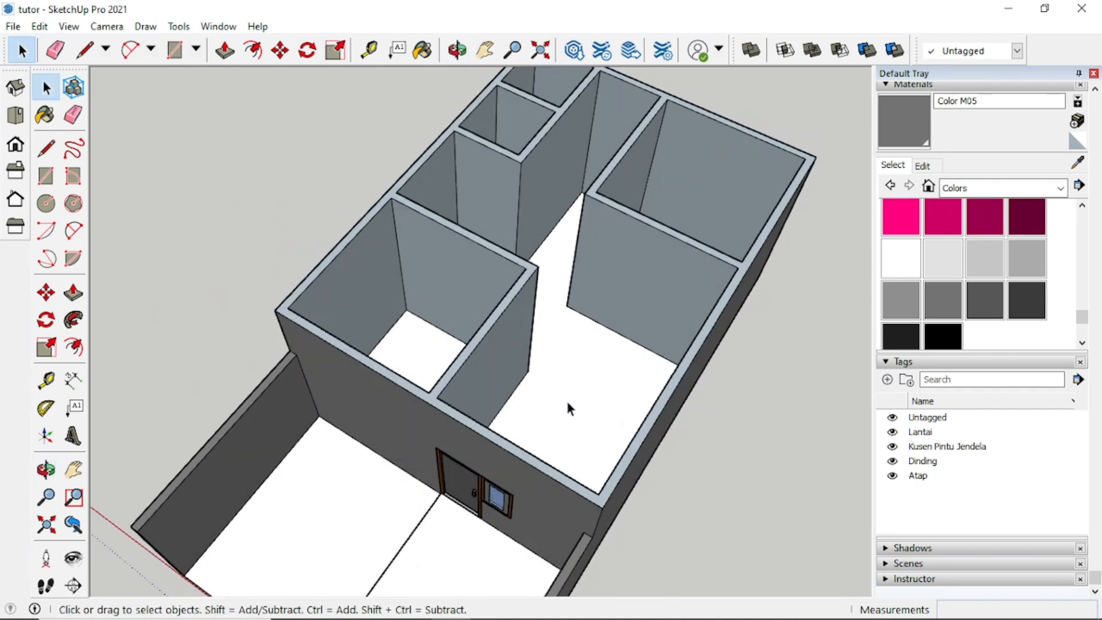
mouse_move(566, 398)
middle_down()
mouse_move(487, 297)
mouse_move(585, 406)
middle_up()
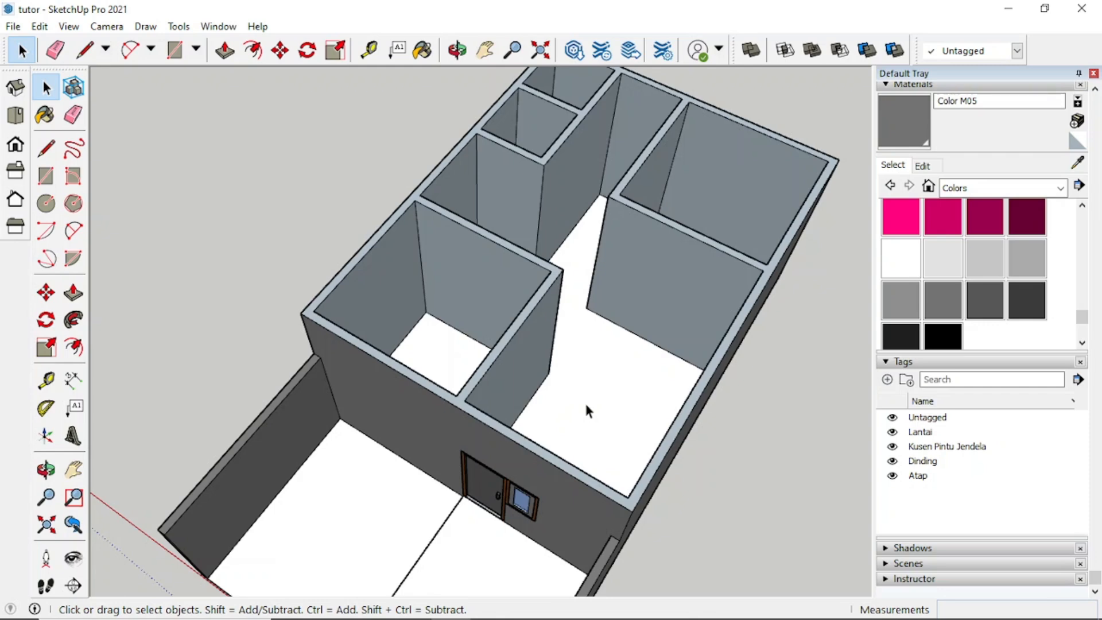
middle_drag(584, 400, 591, 229)
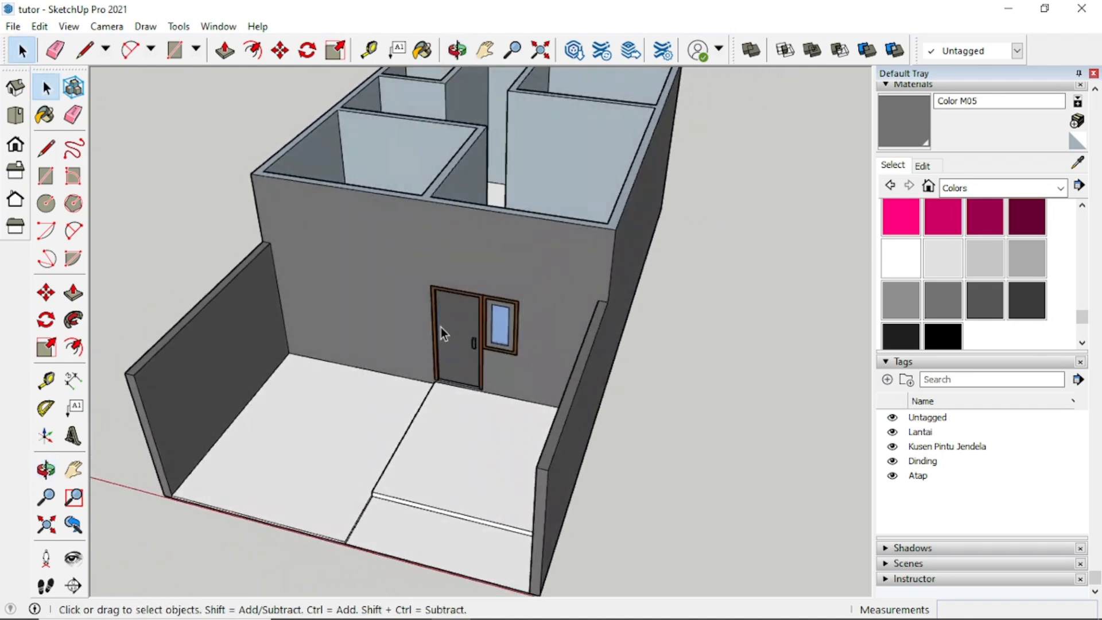
scroll(441, 331, up, 5)
middle_drag(538, 317, 500, 270)
scroll(501, 276, down, 10)
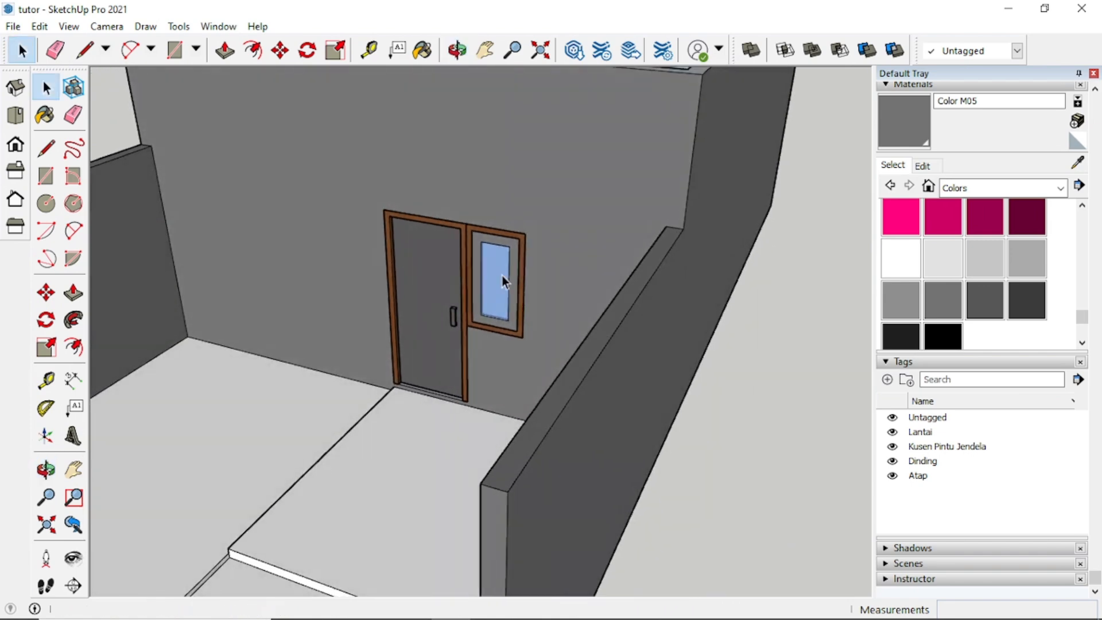
shift+middle_drag(487, 309, 469, 332)
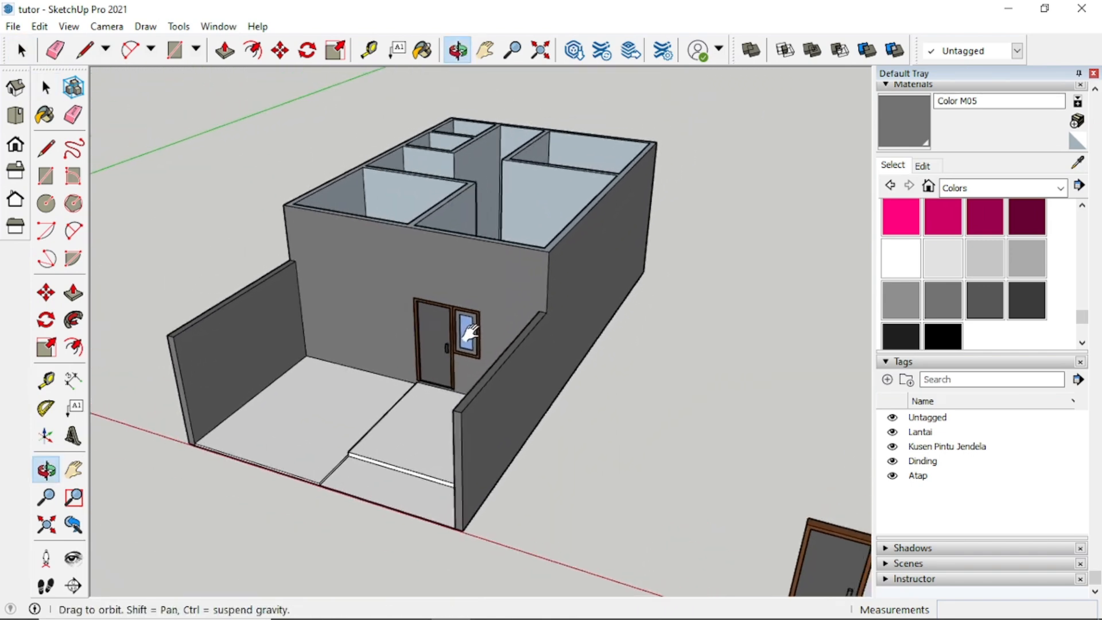
scroll(474, 335, down, 4)
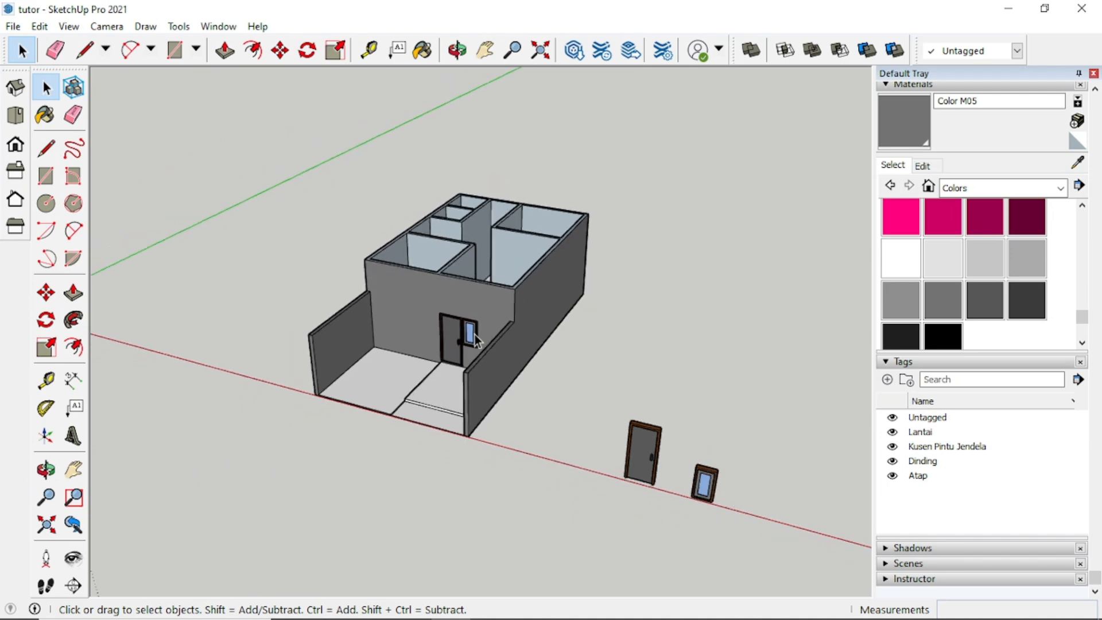